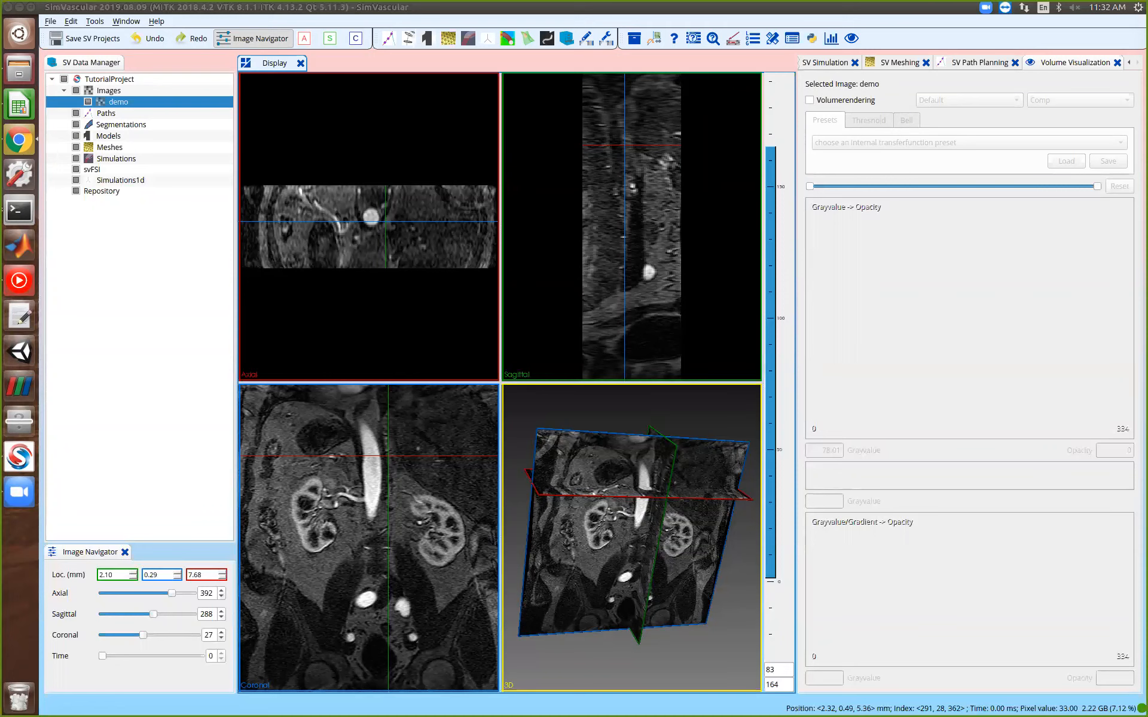
Create a path named aorta with a Total Number subdivision of 100 and open it for path planning
left_click(214, 317)
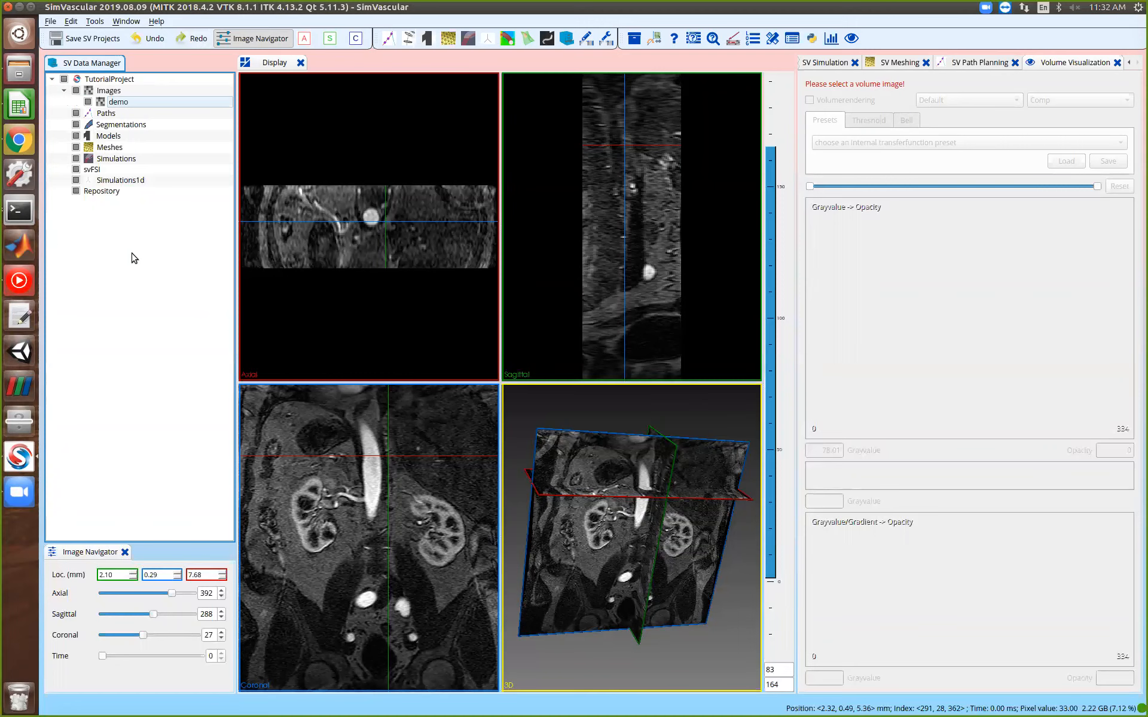
left_click(105, 115)
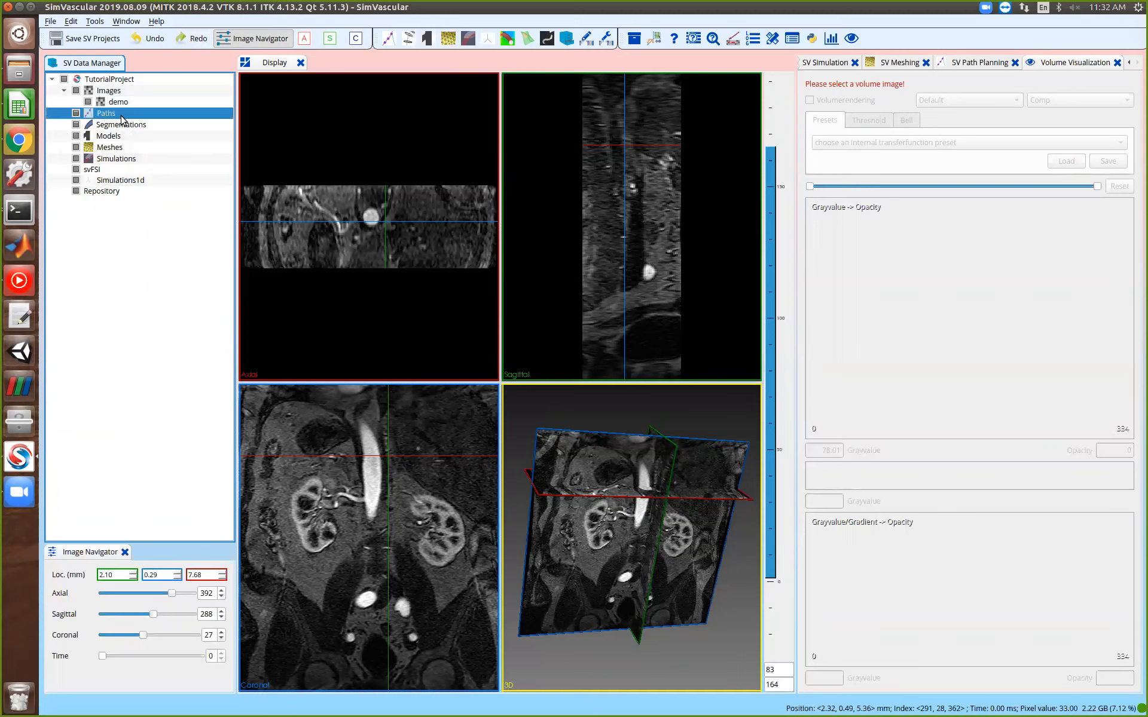
right_click(117, 118)
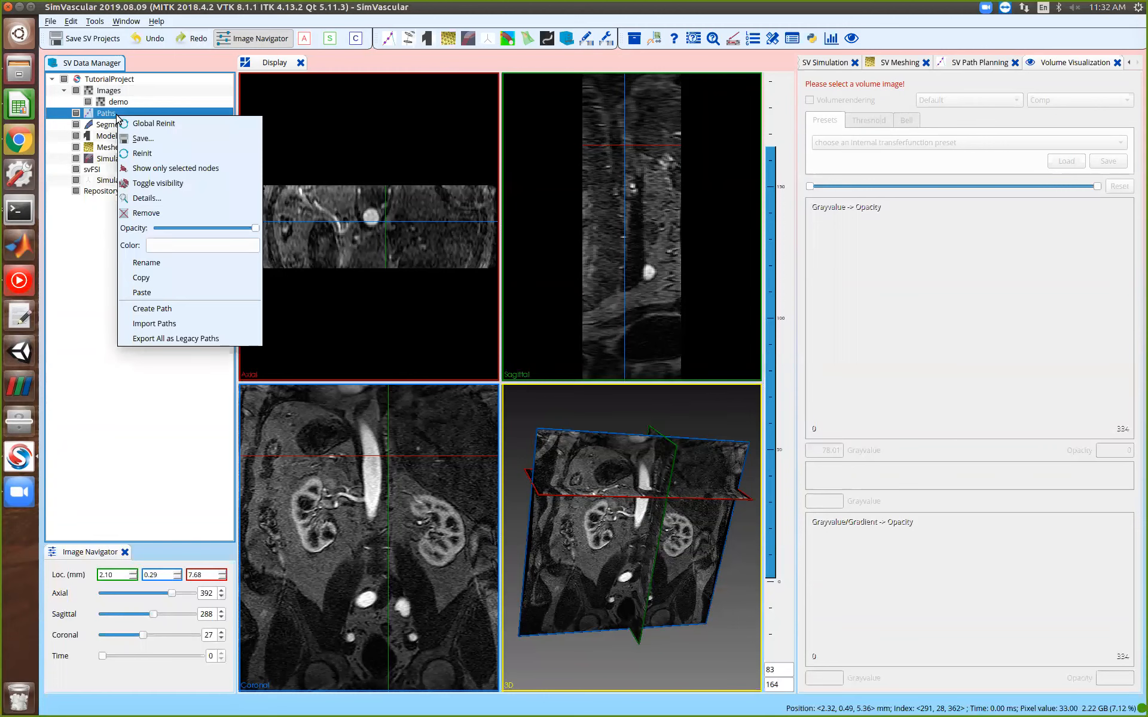
left_click(173, 309)
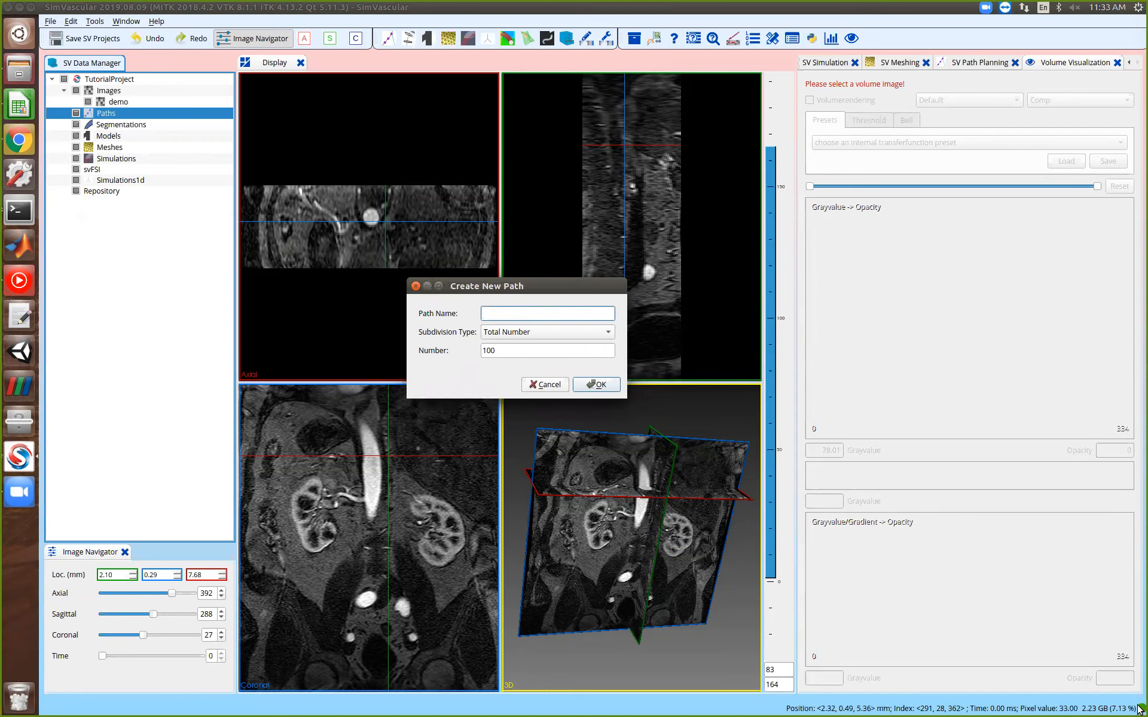
type("orta")
left_click(589, 385)
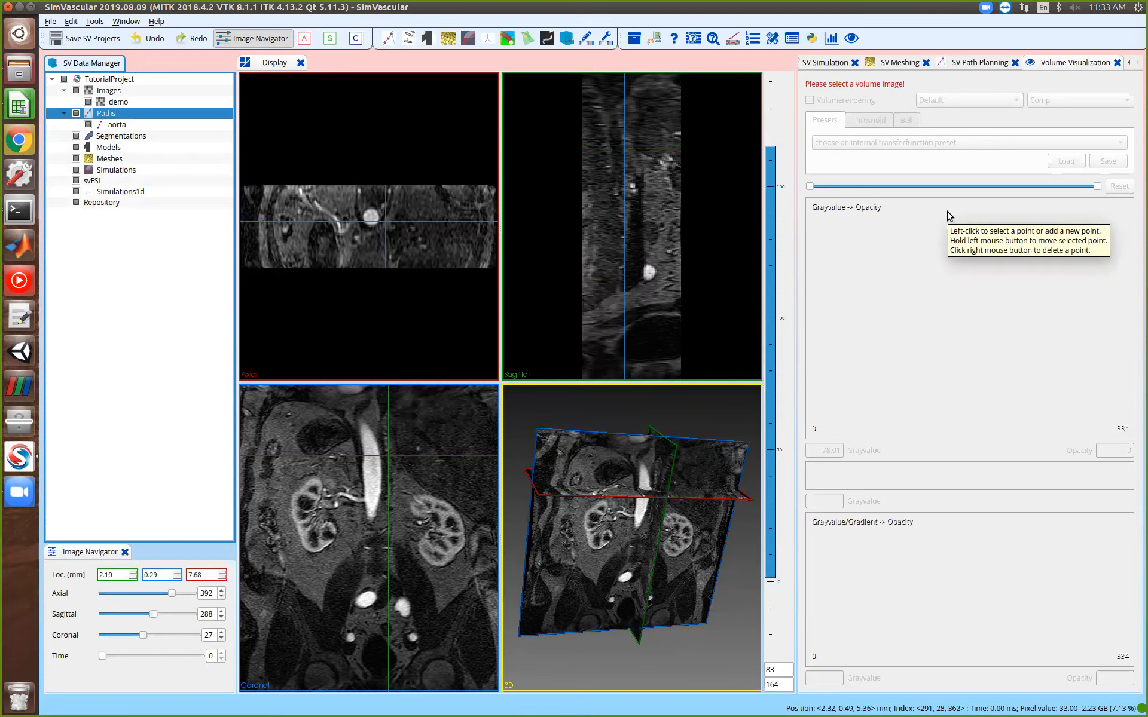
double_click(116, 125)
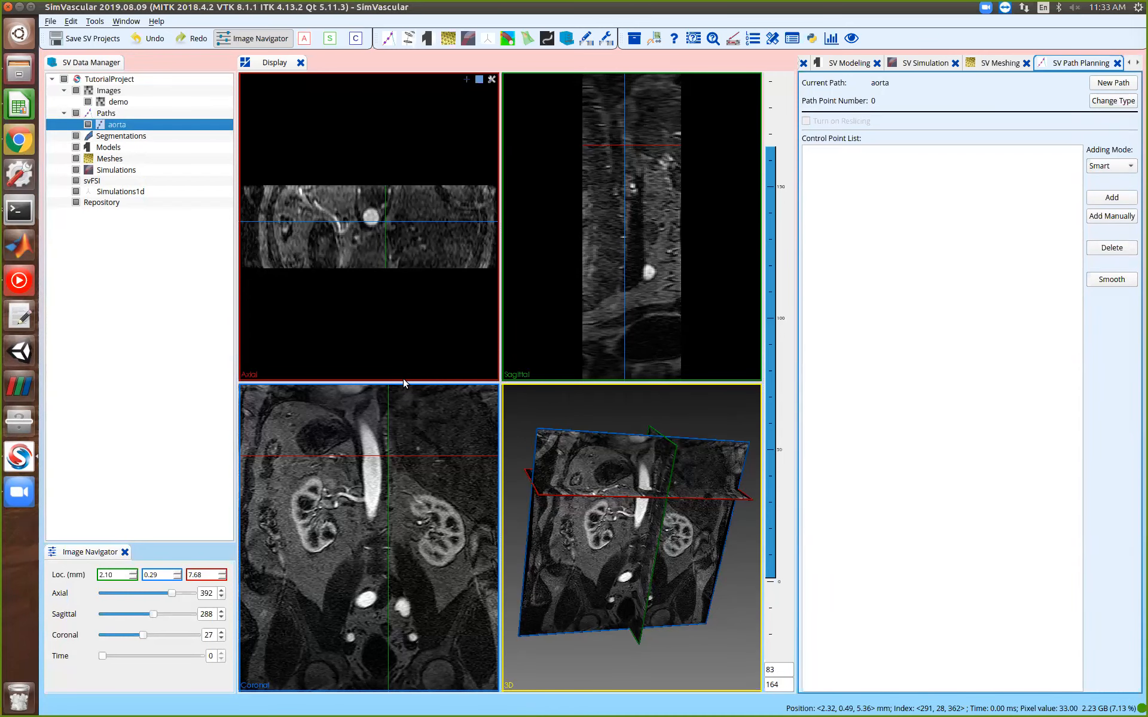
Examine how the aorta and the vessels near the kidneys run through the coronal and sagittal image slices
scroll(380, 496, "down", 1)
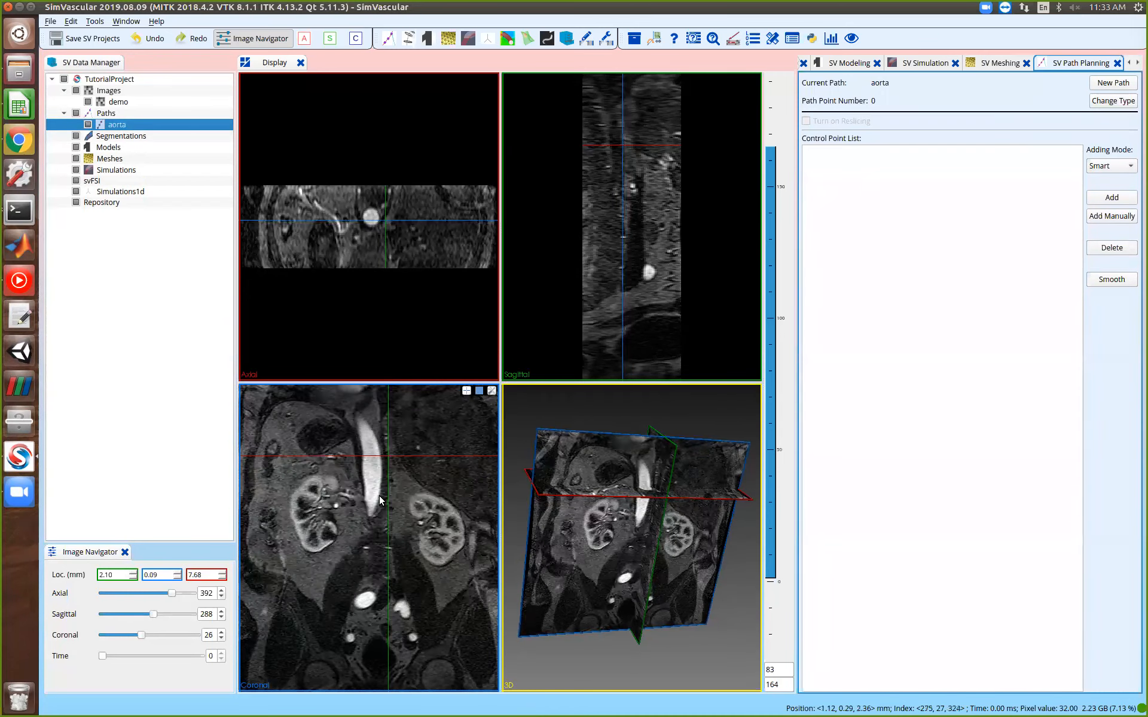
scroll(379, 496, "up", 3)
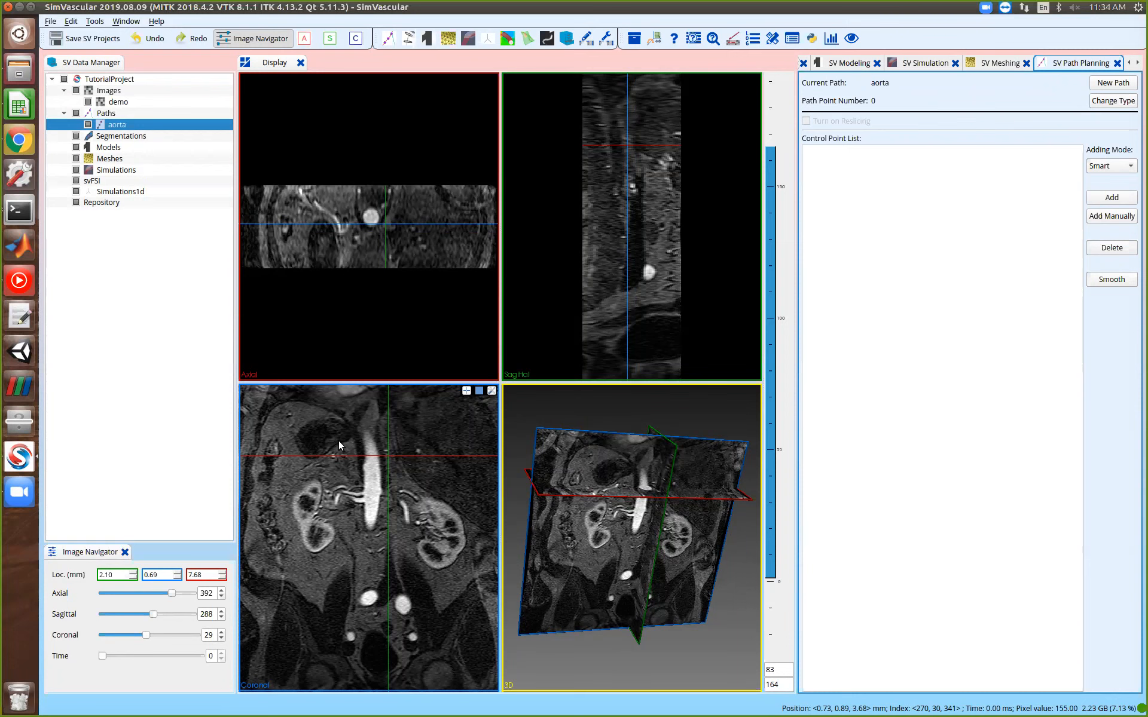
scroll(348, 436, "down", 6)
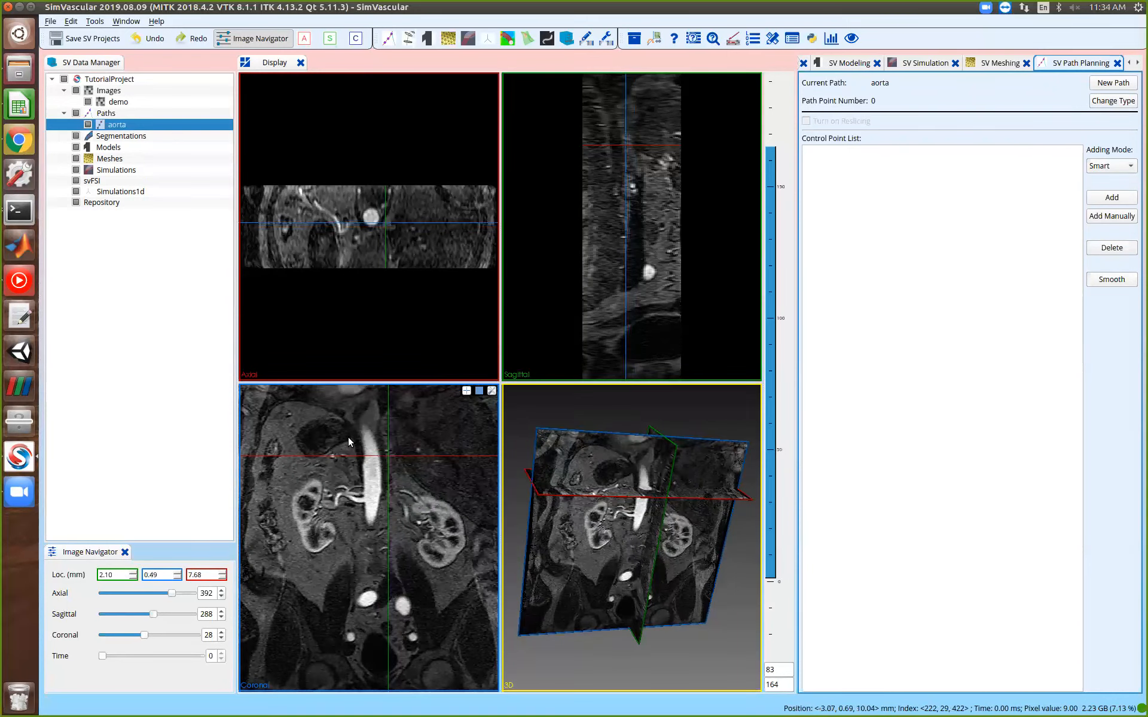
scroll(348, 442, "down", 10)
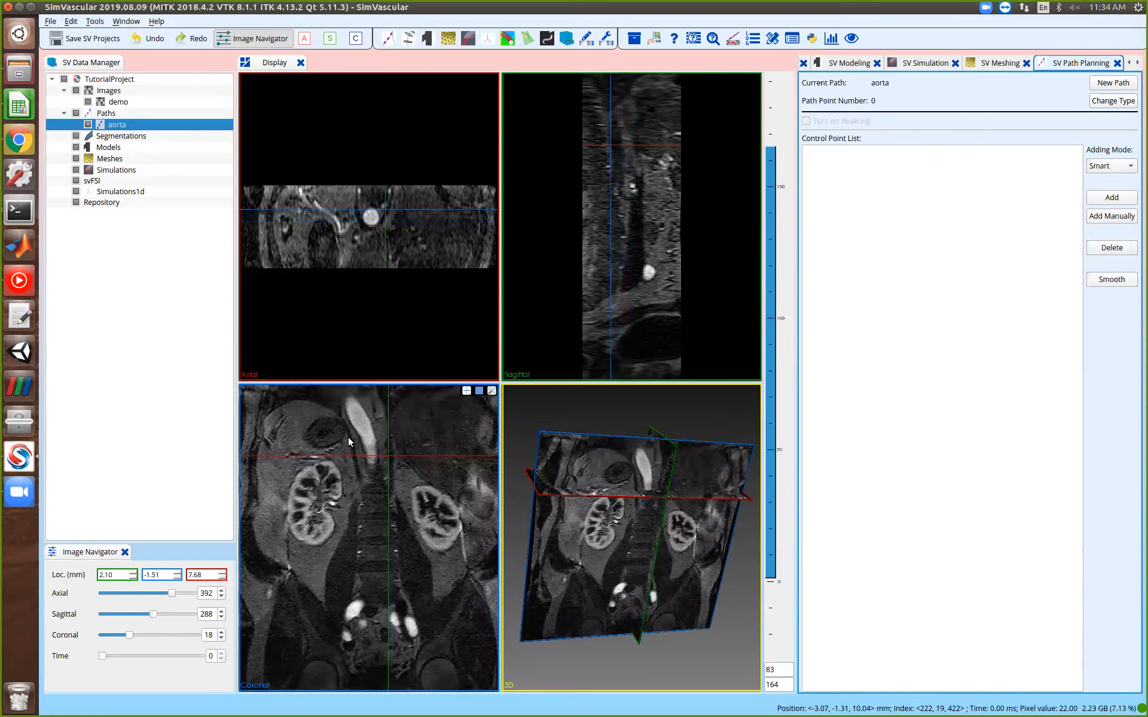
scroll(348, 431, "up", 16)
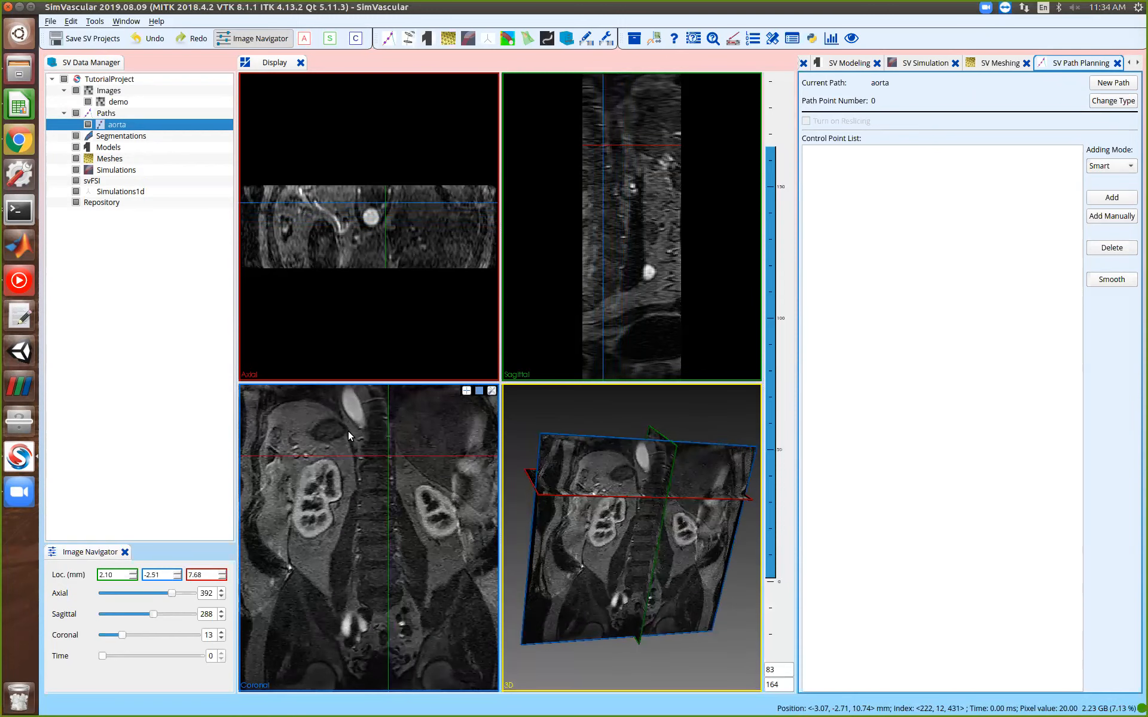
scroll(346, 429, "down", 16)
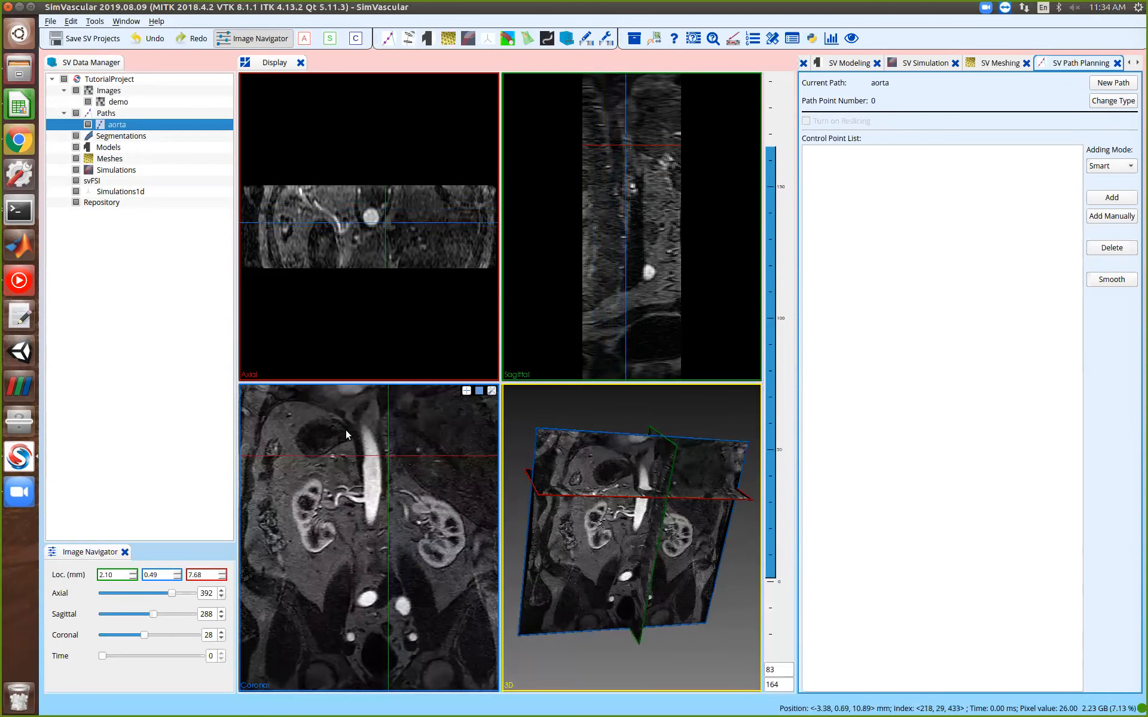
scroll(341, 437, "up", 11)
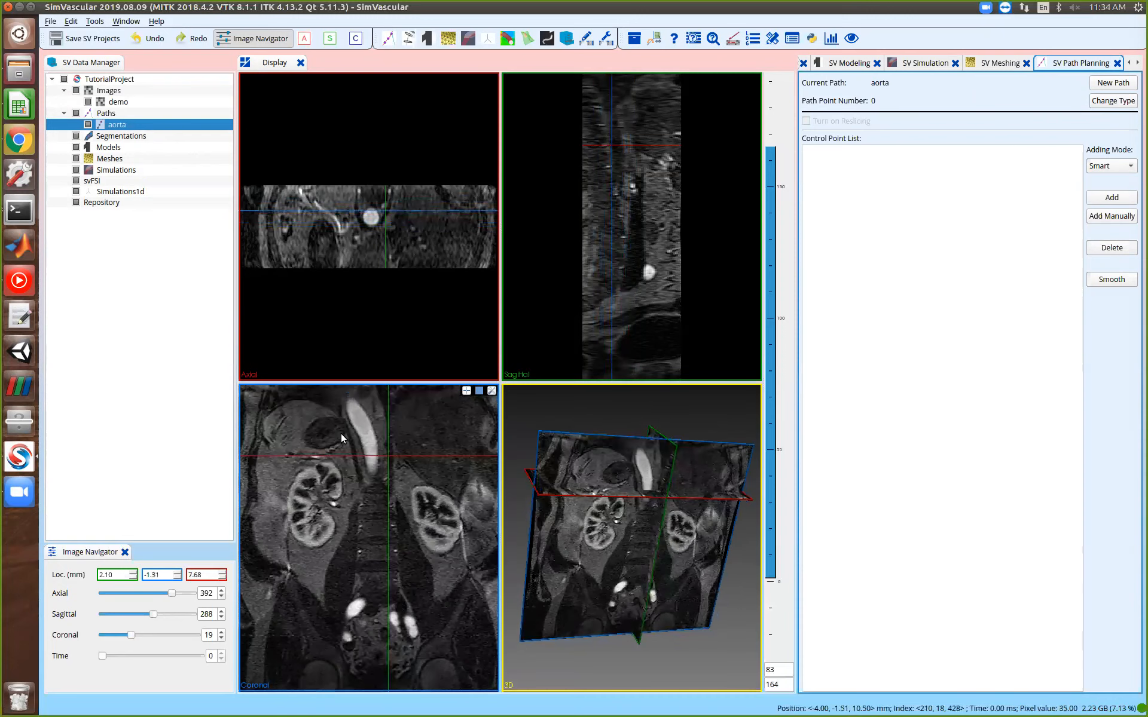
scroll(341, 433, "down", 2)
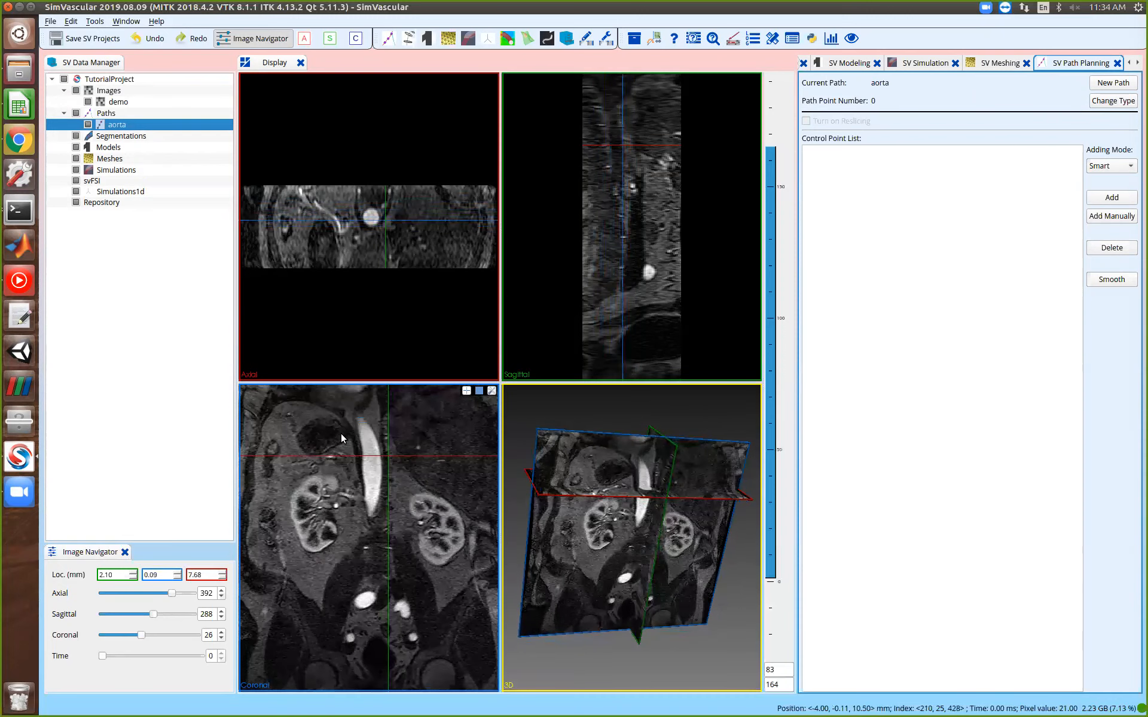
scroll(341, 433, "up", 1)
scroll(600, 247, "down", 5)
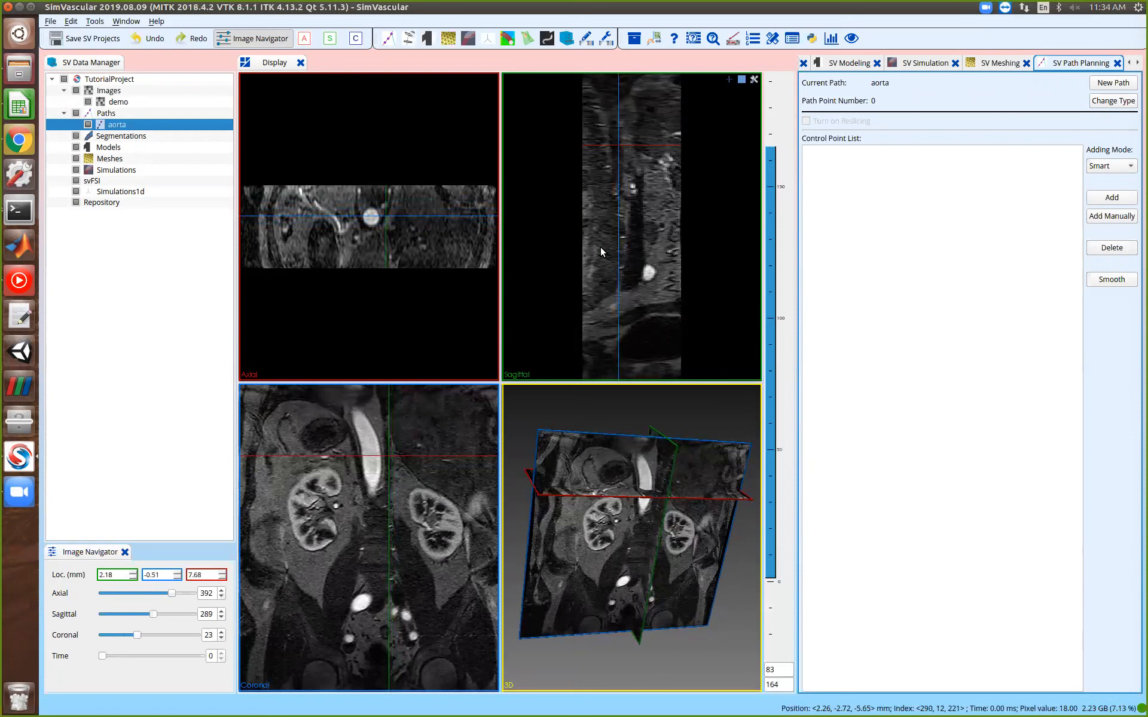
scroll(601, 248, "up", 9)
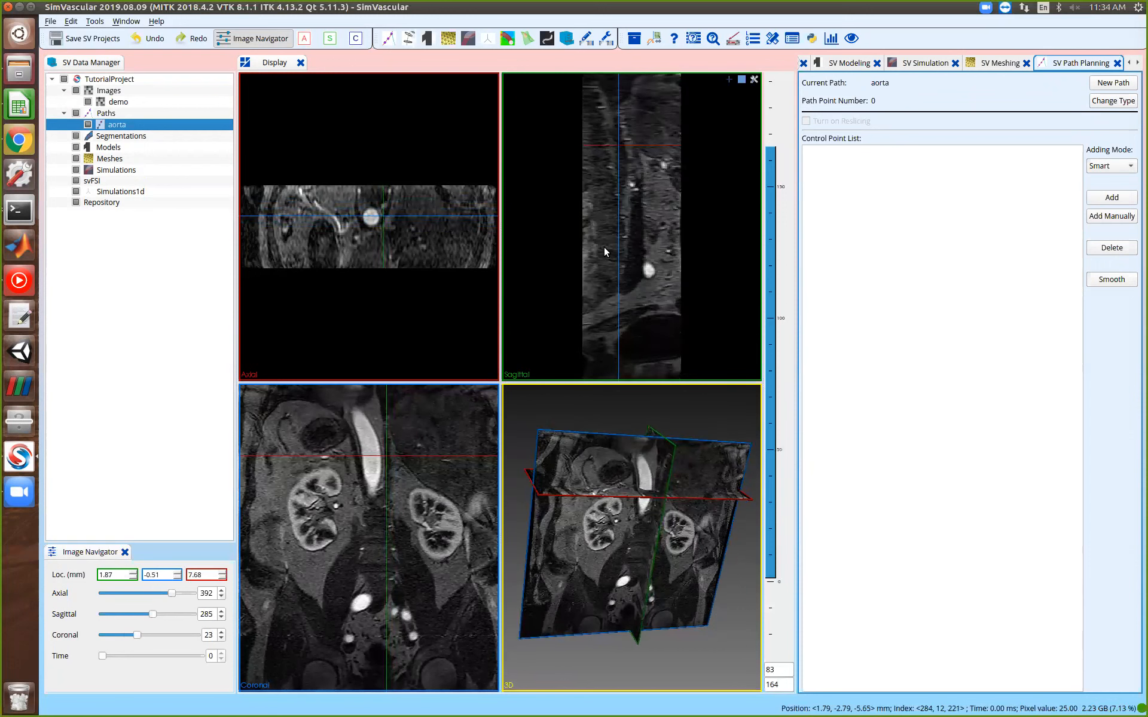
scroll(390, 242, "up", 7)
scroll(627, 457, "up", 5)
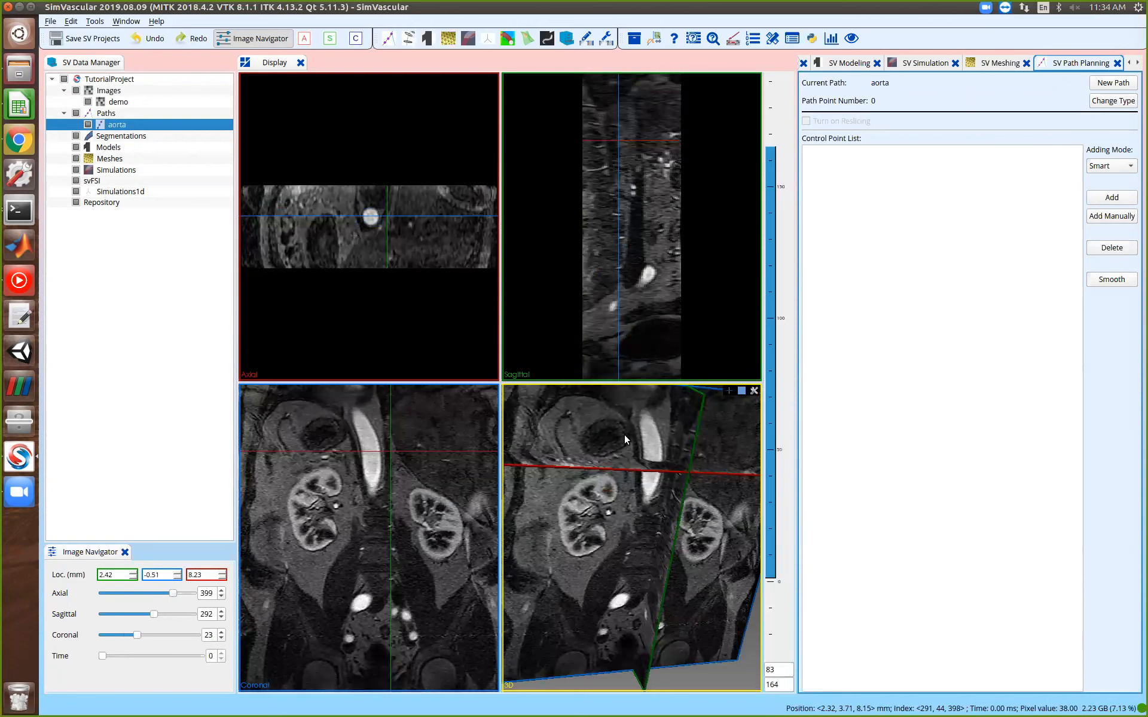
left_click_drag(401, 479, 358, 473)
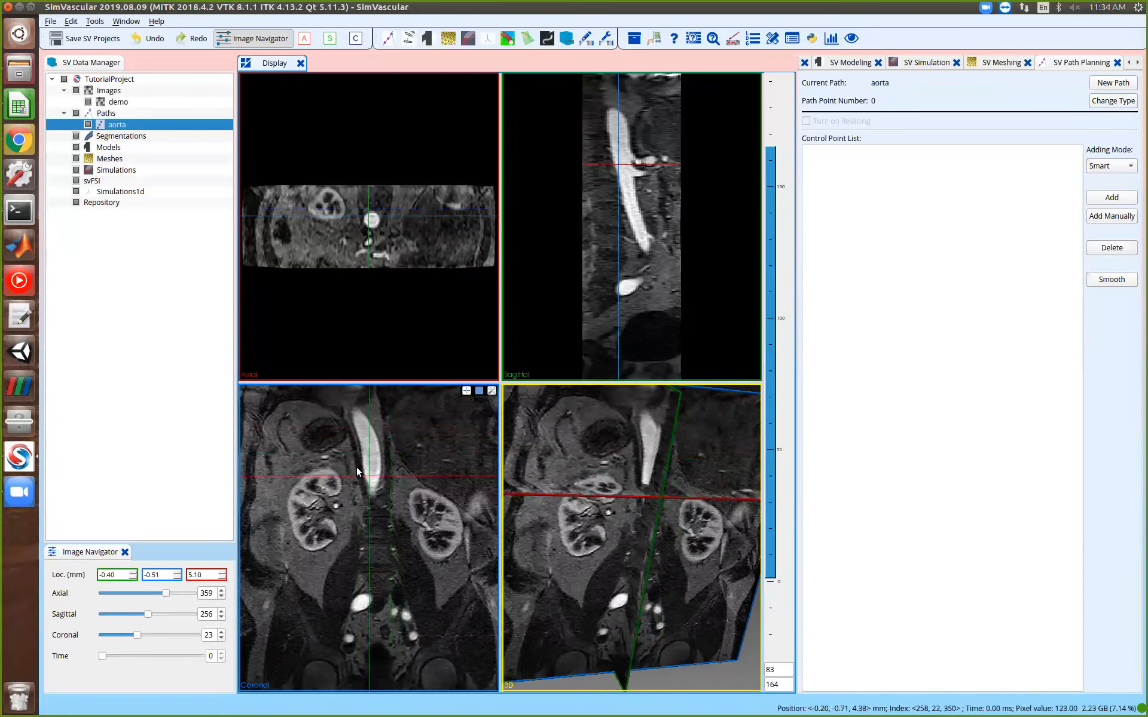
scroll(357, 471, "up", 4)
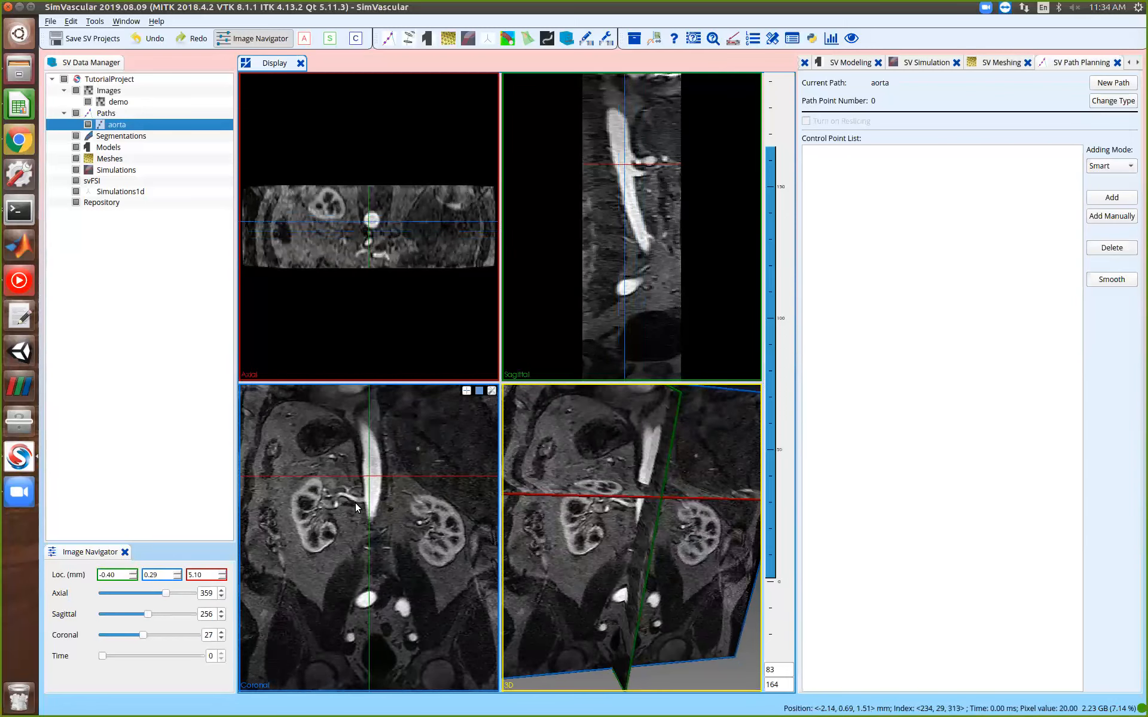
scroll(355, 504, "down", 7)
Position the slice crosshair inside the upper end of the aorta at axial slice 466, using the coronal and axial views
left_click_drag(369, 495, 352, 413)
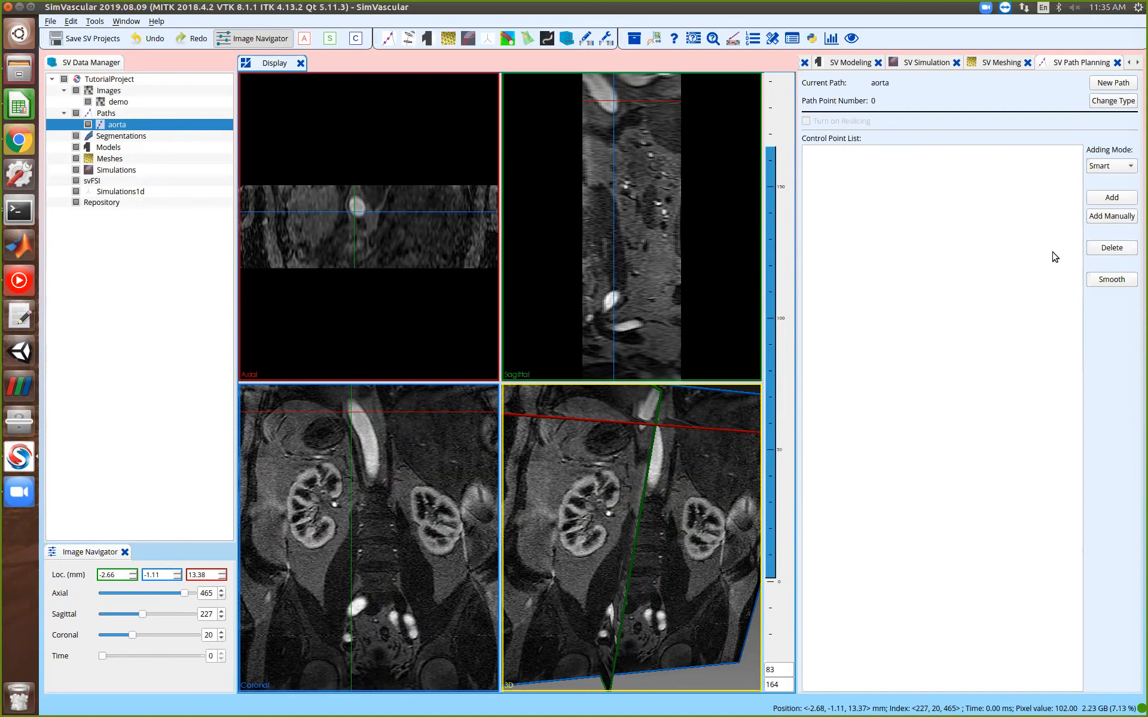
left_click_drag(338, 412, 326, 412)
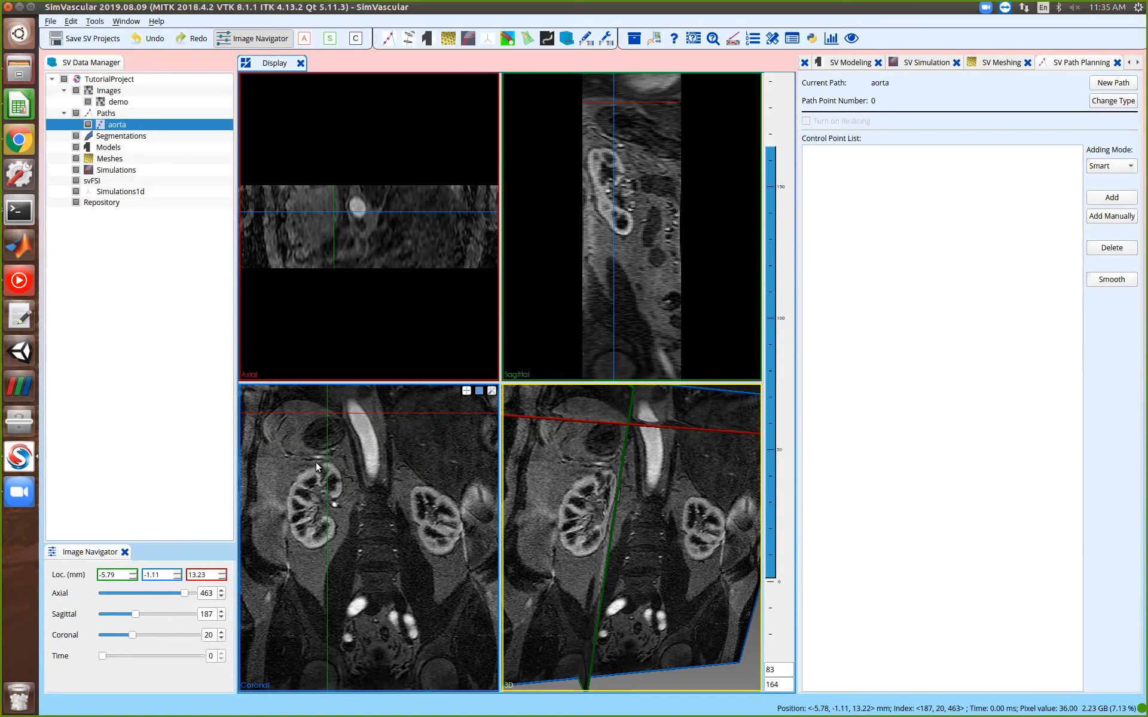
left_click(355, 410)
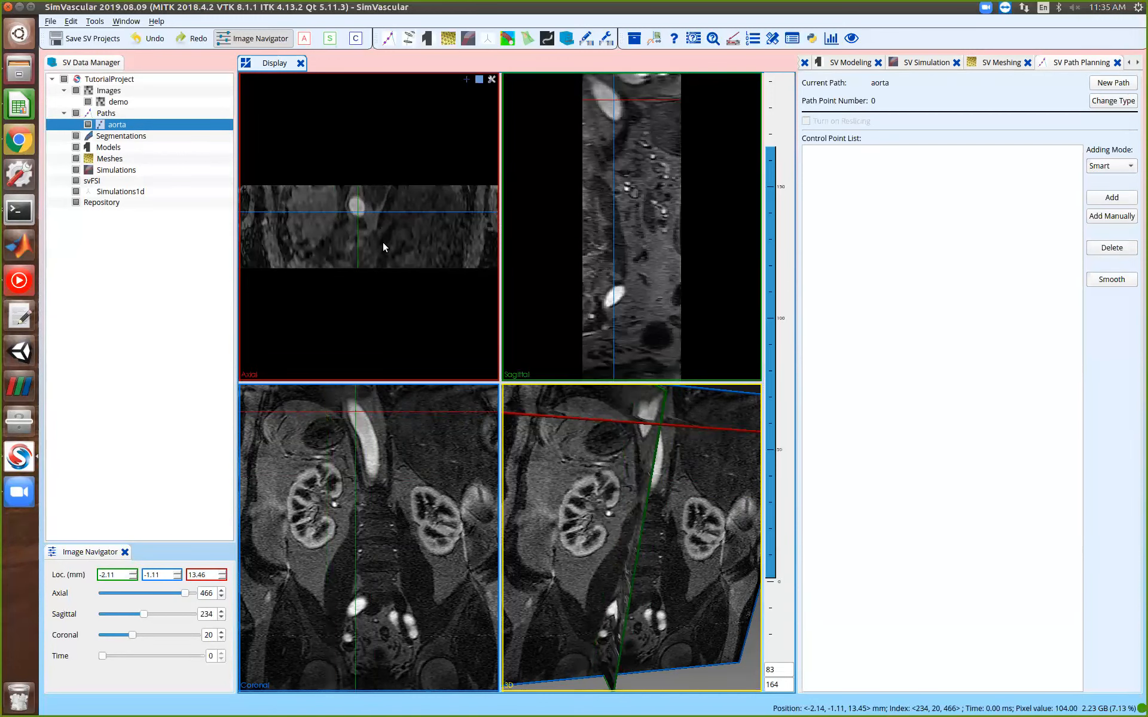
left_click(348, 269)
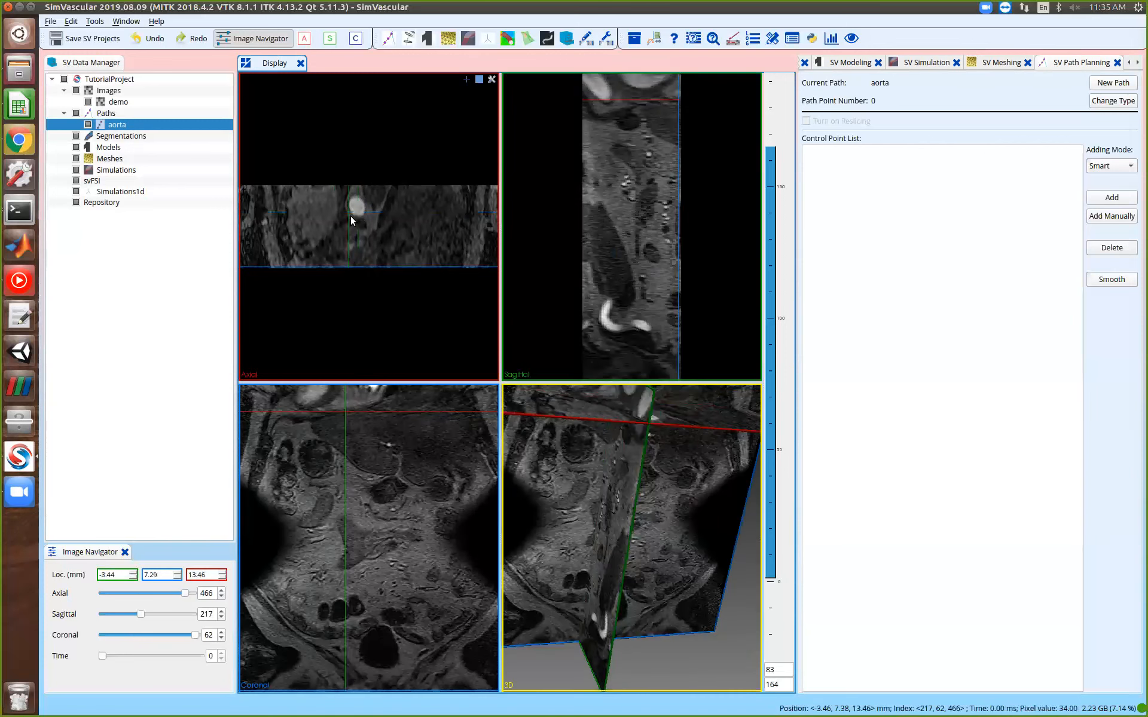
left_click(361, 207)
left_click(356, 207)
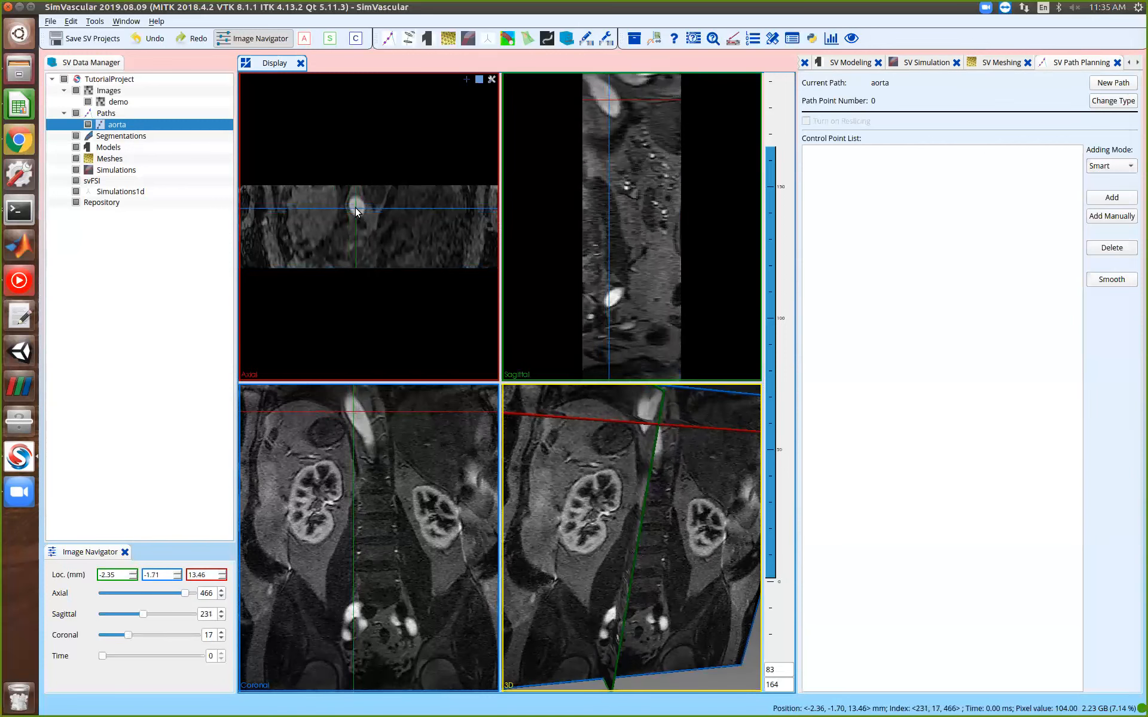
Centre the crosshair on the enlarged axial aorta cross-section at about (-2.35, -1.91, 13.46) and add the first control point there
right_click_drag(378, 303, 367, 281)
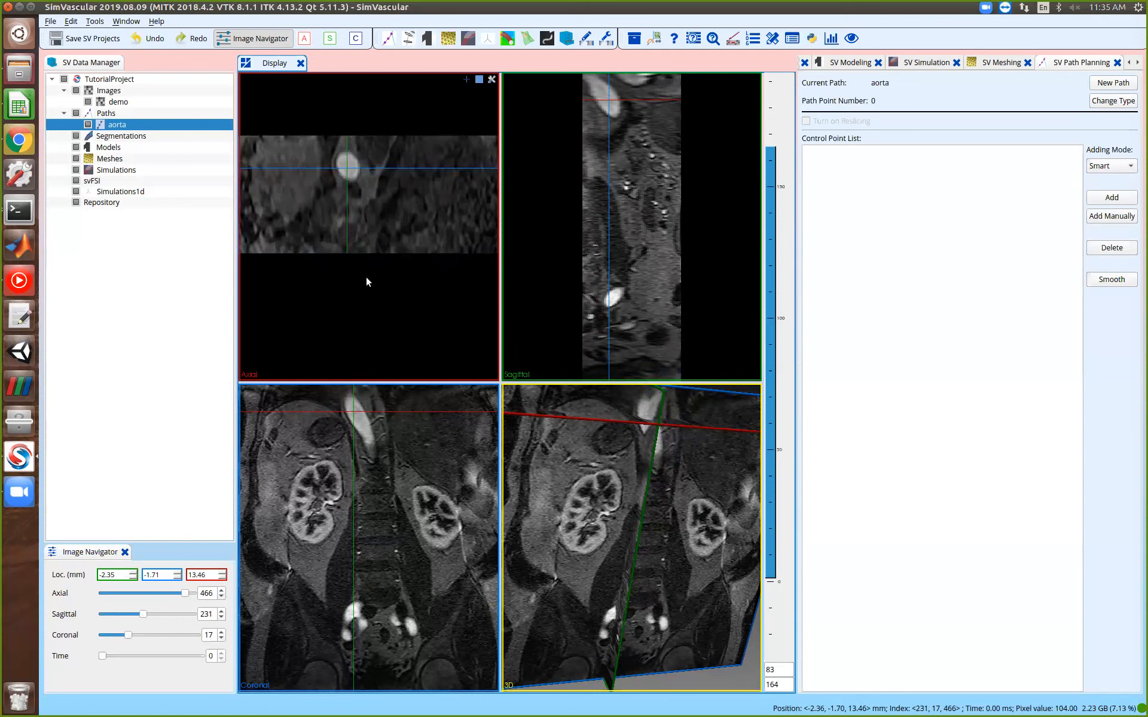
mouse_move(378, 231)
right_mouse_down()
mouse_move(377, 213)
mouse_move(379, 235)
right_mouse_up()
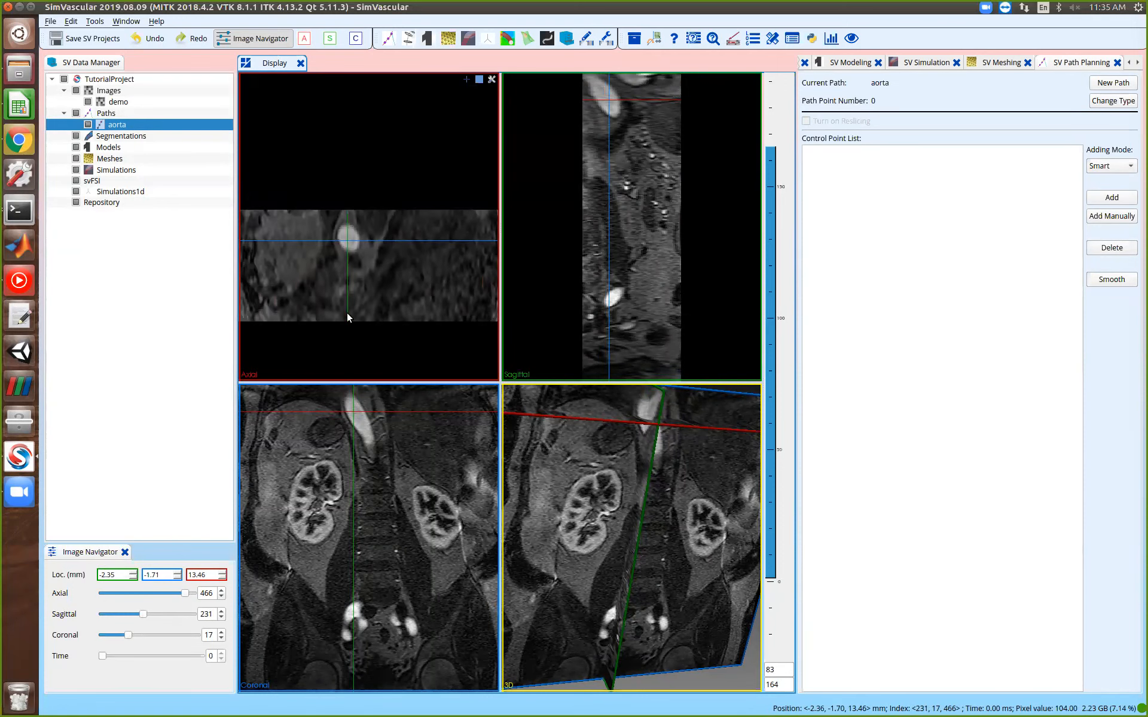
right_click_drag(299, 192, 303, 235)
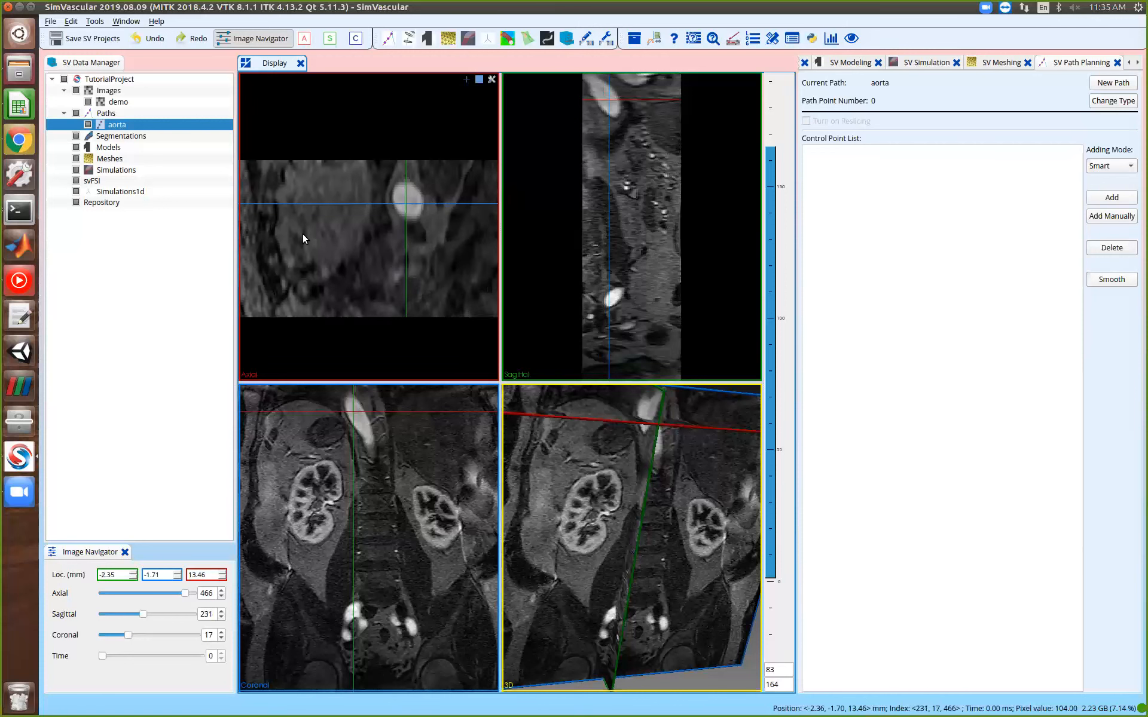
left_click(405, 199)
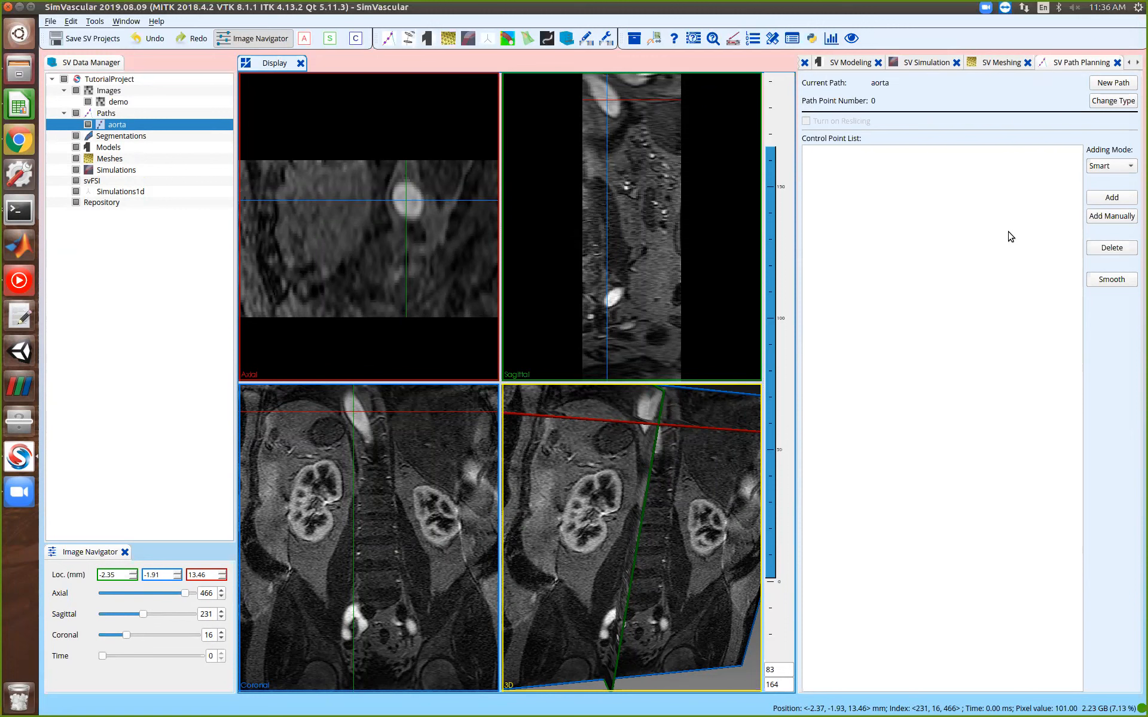
left_click(1096, 206)
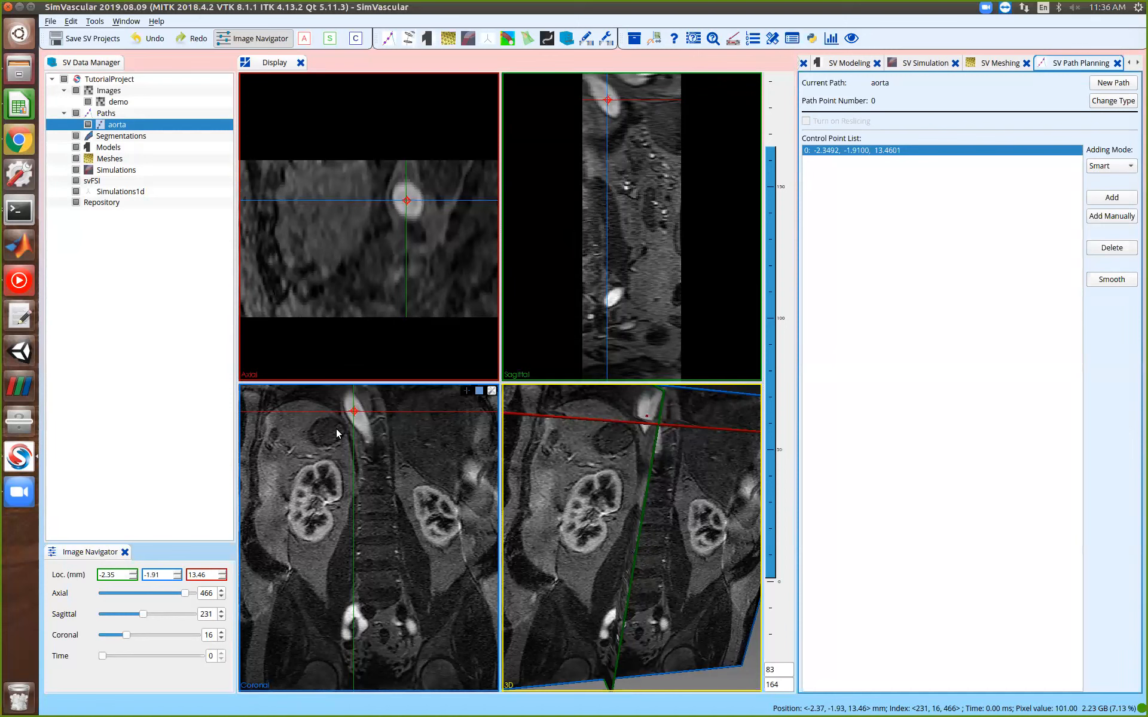
Add a second control point centred in the aorta just below the first, at about (-1.02, -0.91, 10.88) on axial slice 433
left_click(362, 421)
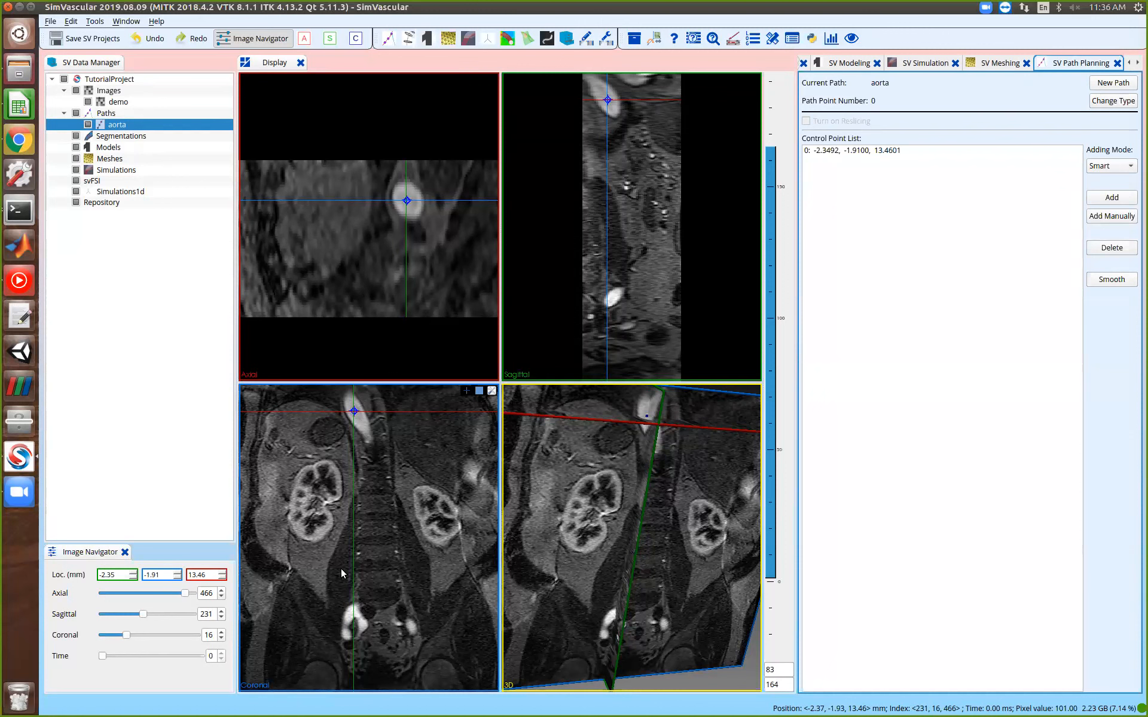
scroll(371, 468, "up", 1)
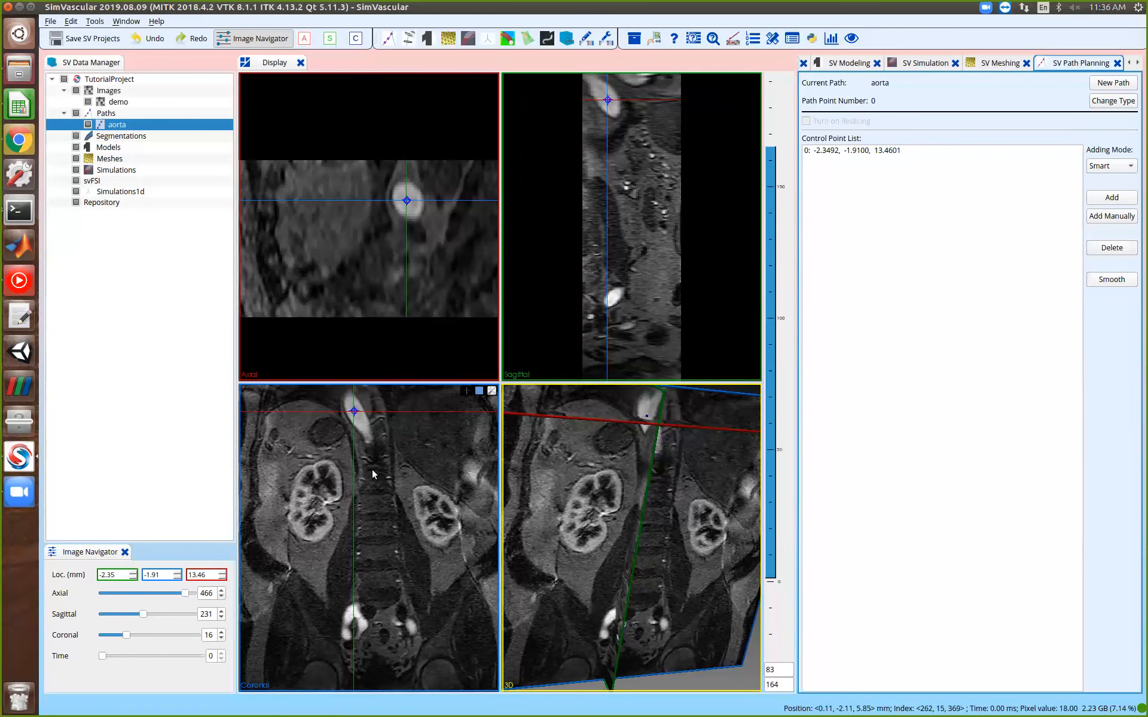
scroll(372, 469, "up", 1)
scroll(368, 442, "up", 1)
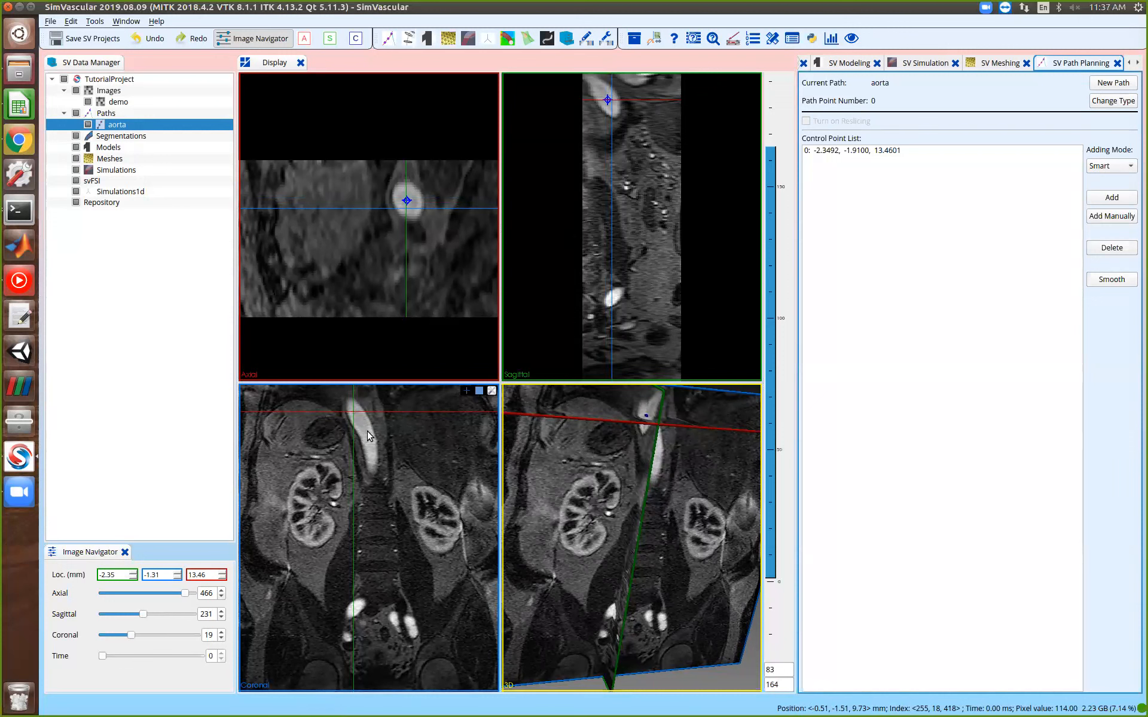
left_click(363, 430)
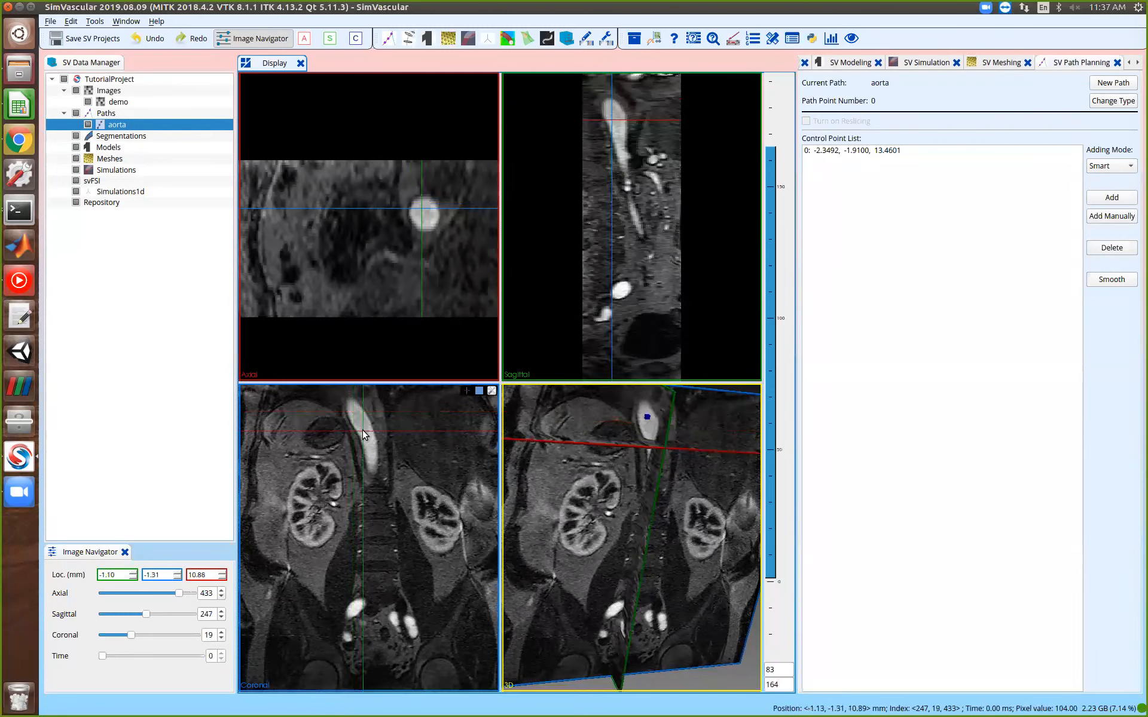
left_click(424, 213)
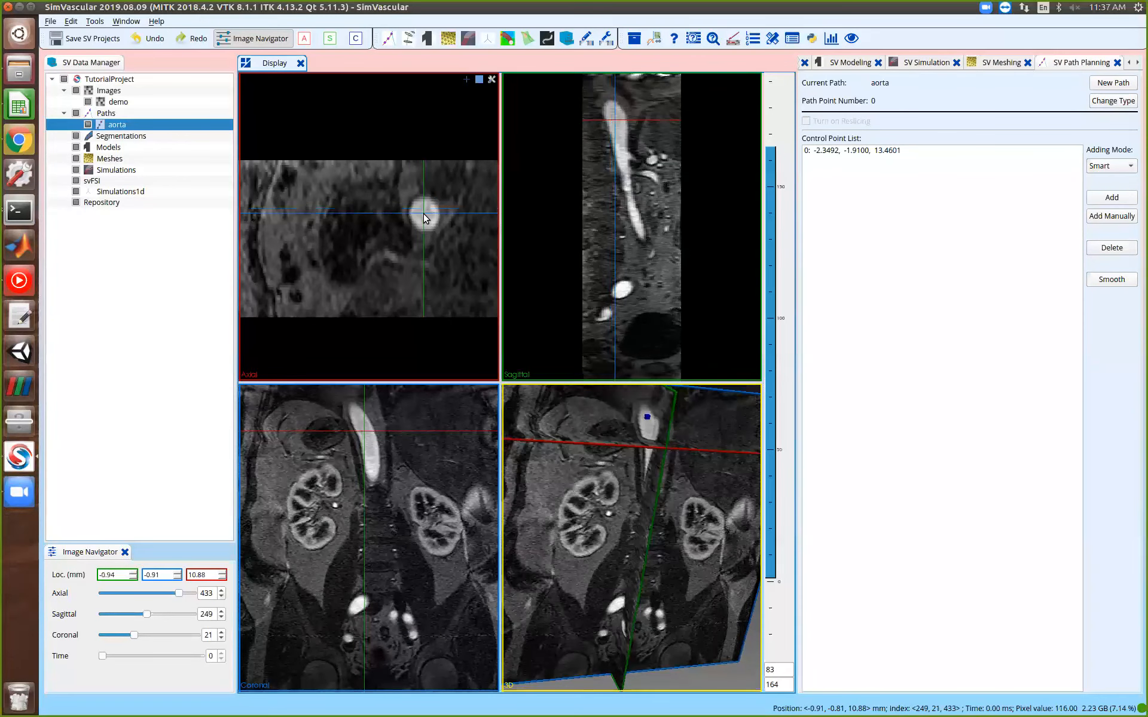
scroll(637, 131, "down", 1)
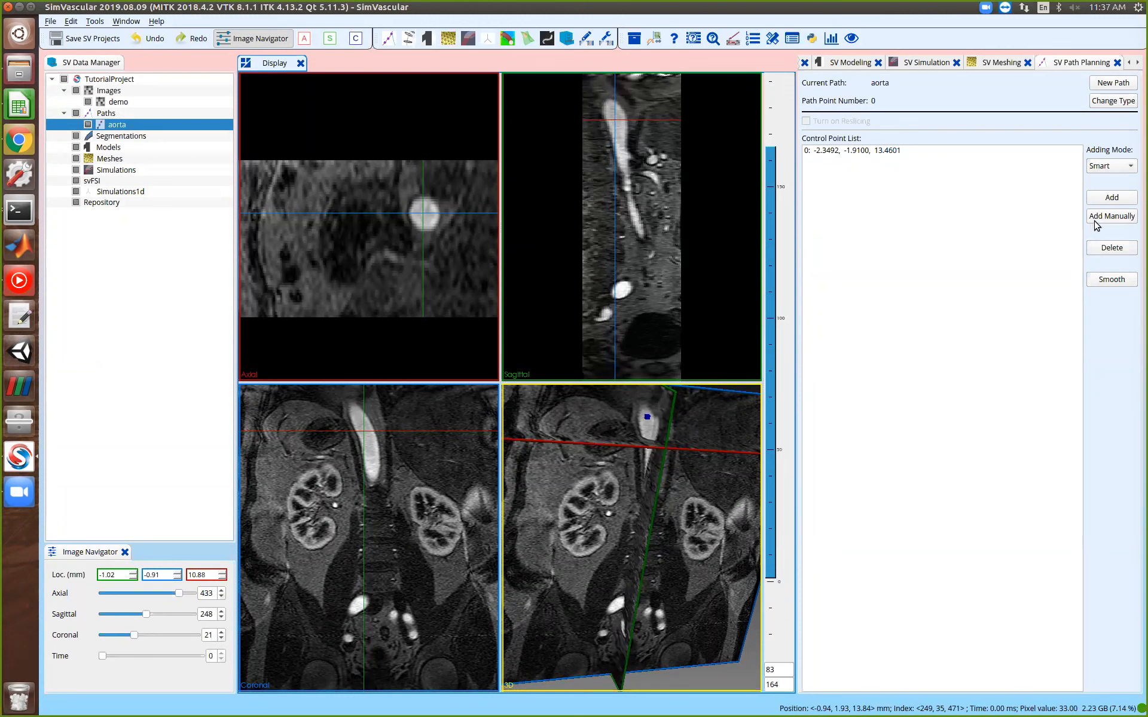
left_click(1112, 197)
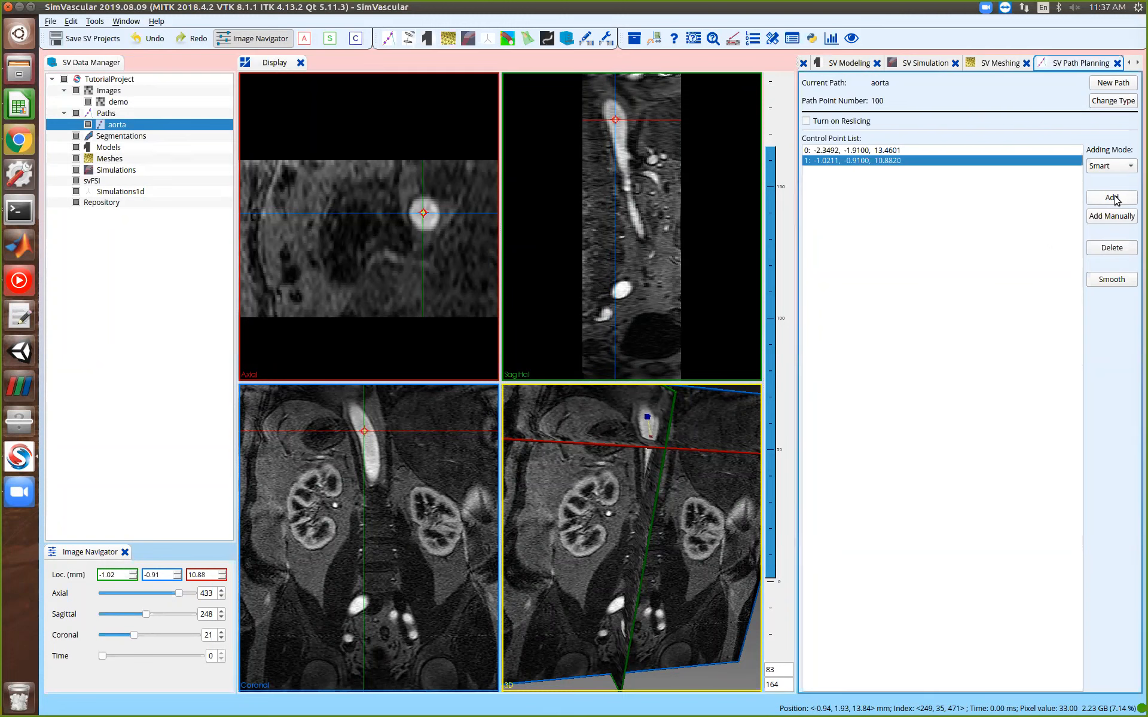
Examine the path segment between the two control points in the 3D view, highlighting the points there individually
left_click_drag(625, 497, 647, 525)
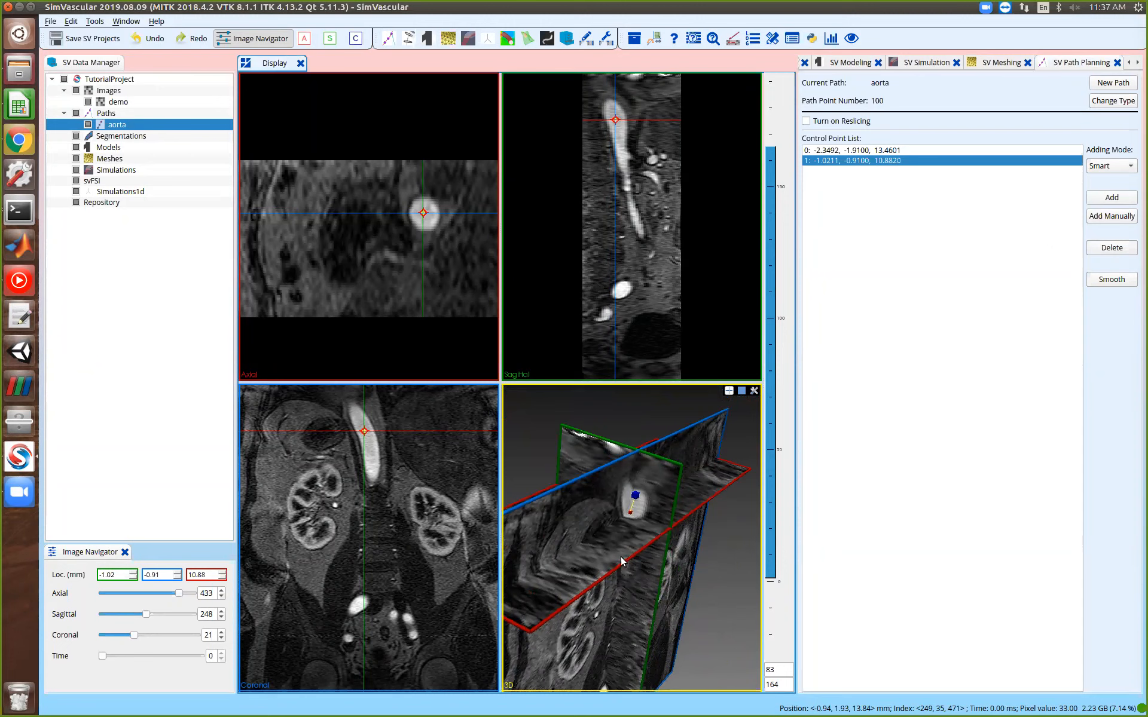
left_click_drag(621, 562, 688, 436)
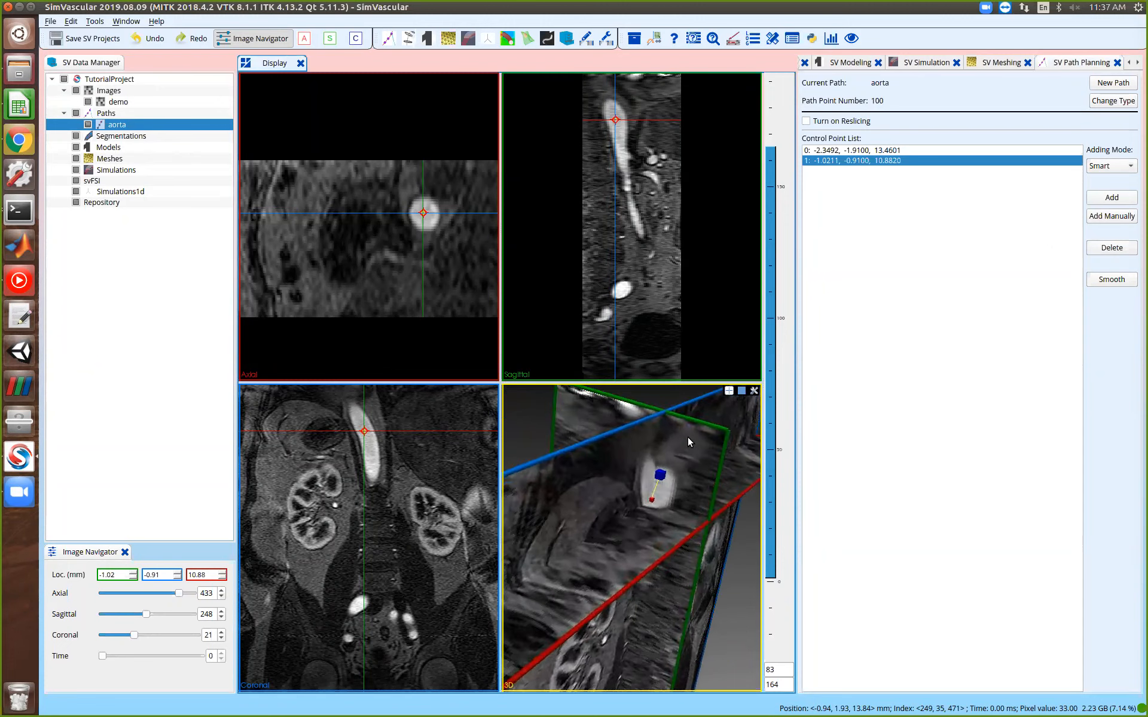
left_click(653, 491)
left_click(660, 476)
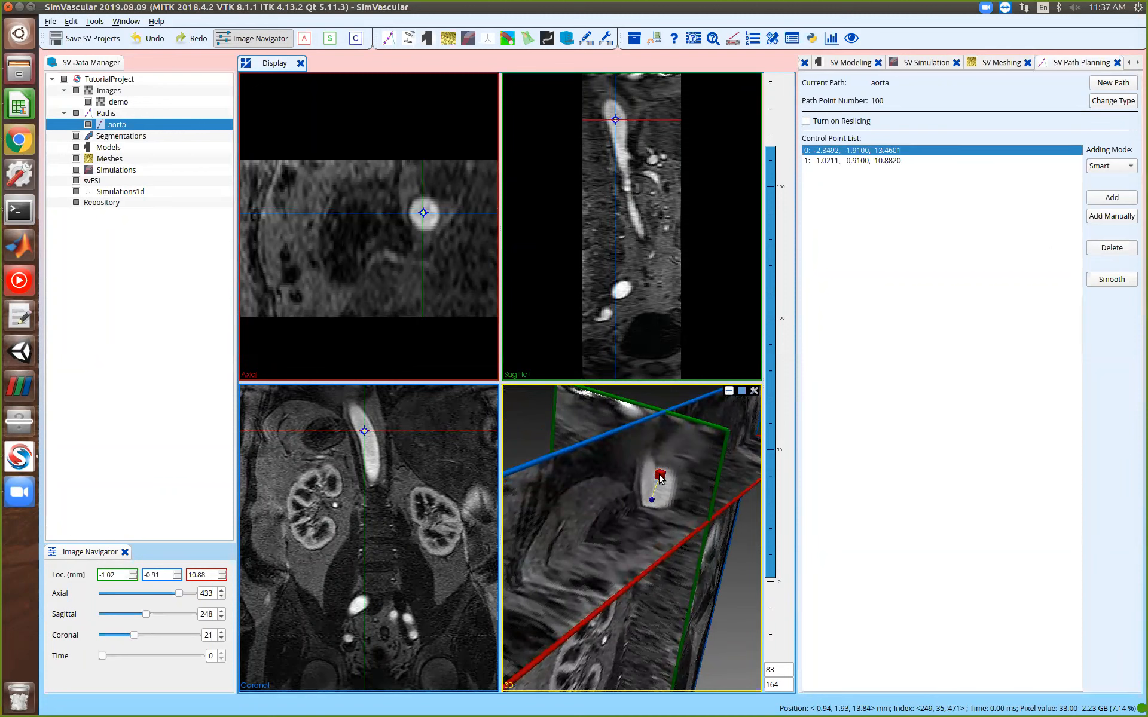
left_click(661, 475)
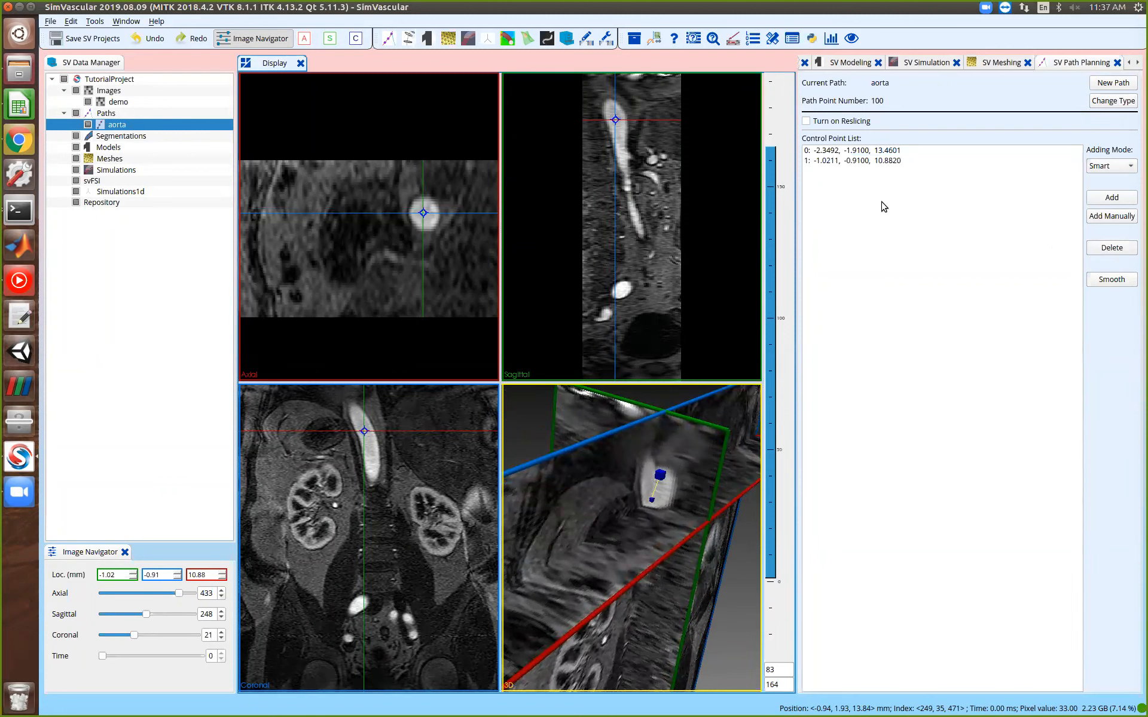
left_click(660, 476)
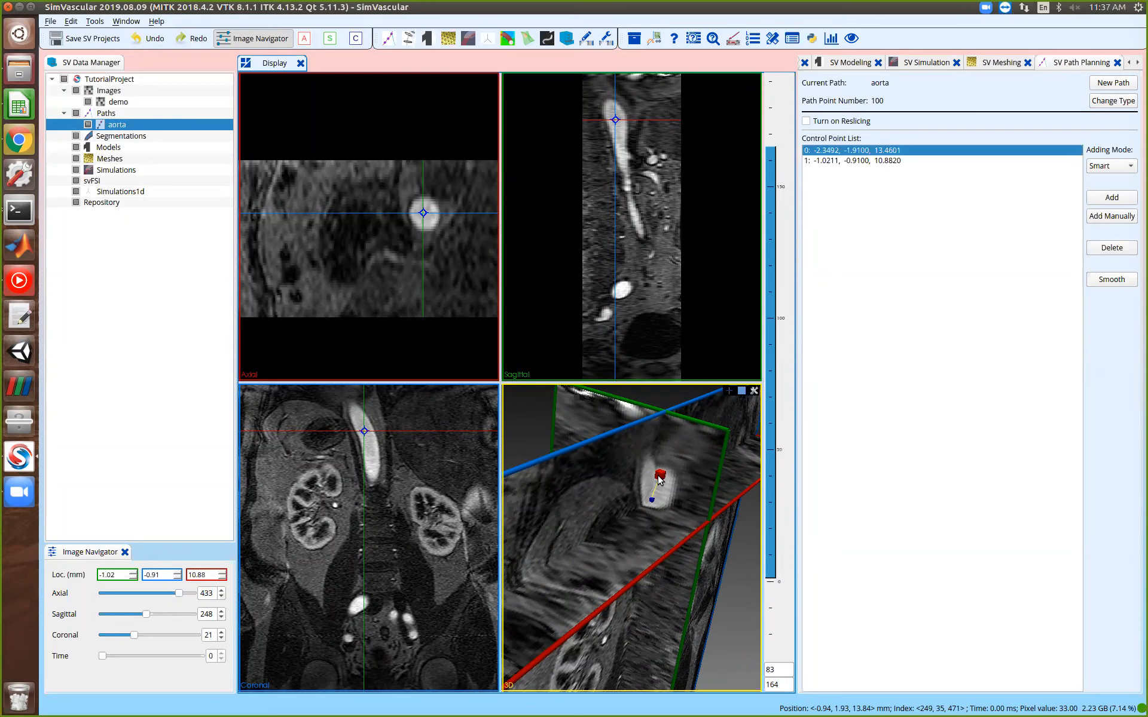
left_click(660, 476)
left_click(660, 476)
left_click(652, 500)
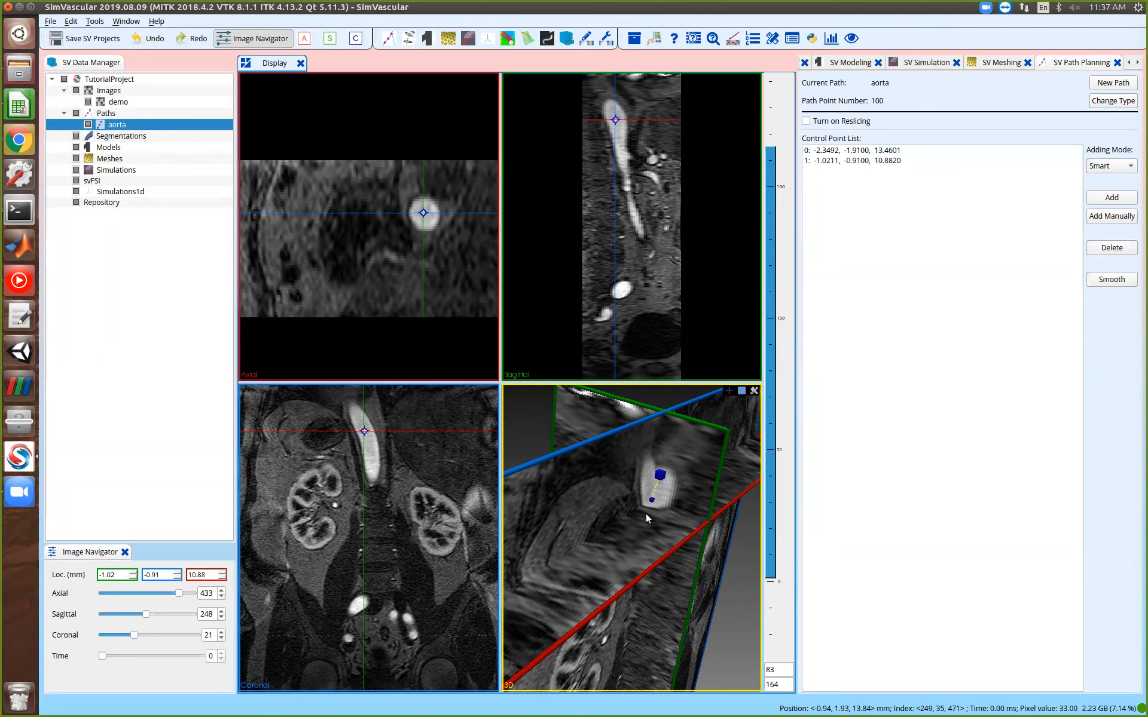
Reset the image views to their default framing, toggling the slice crosshair off and back on
left_click(726, 393)
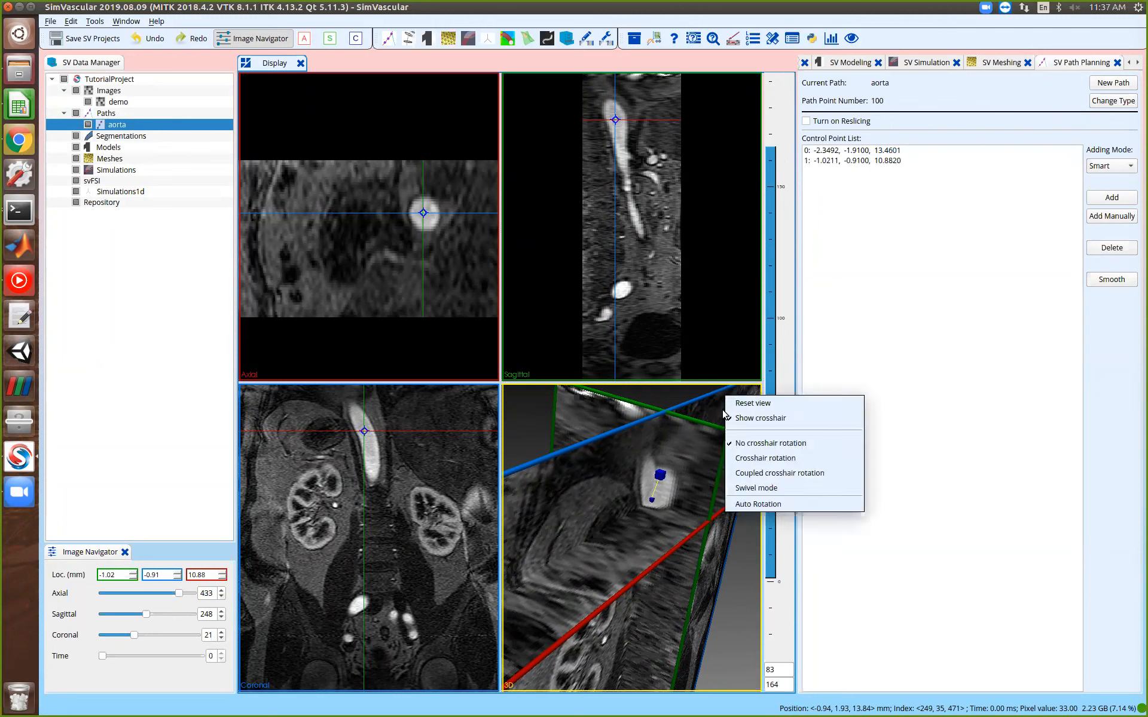
left_click(717, 410)
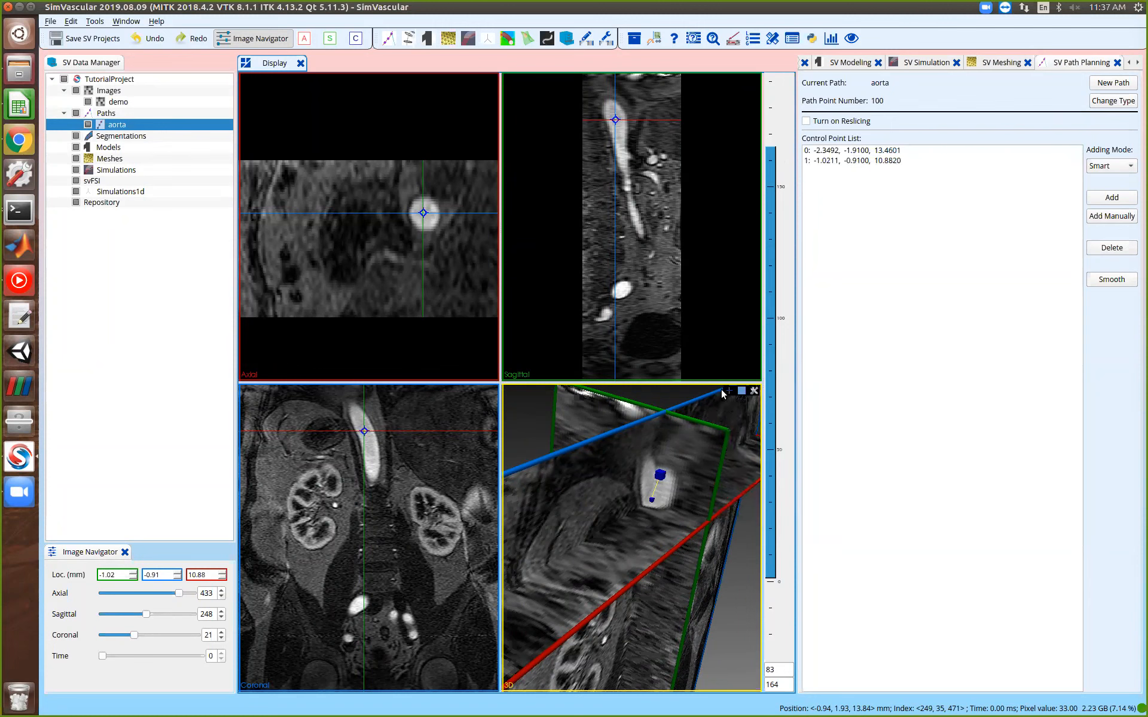
left_click(728, 391)
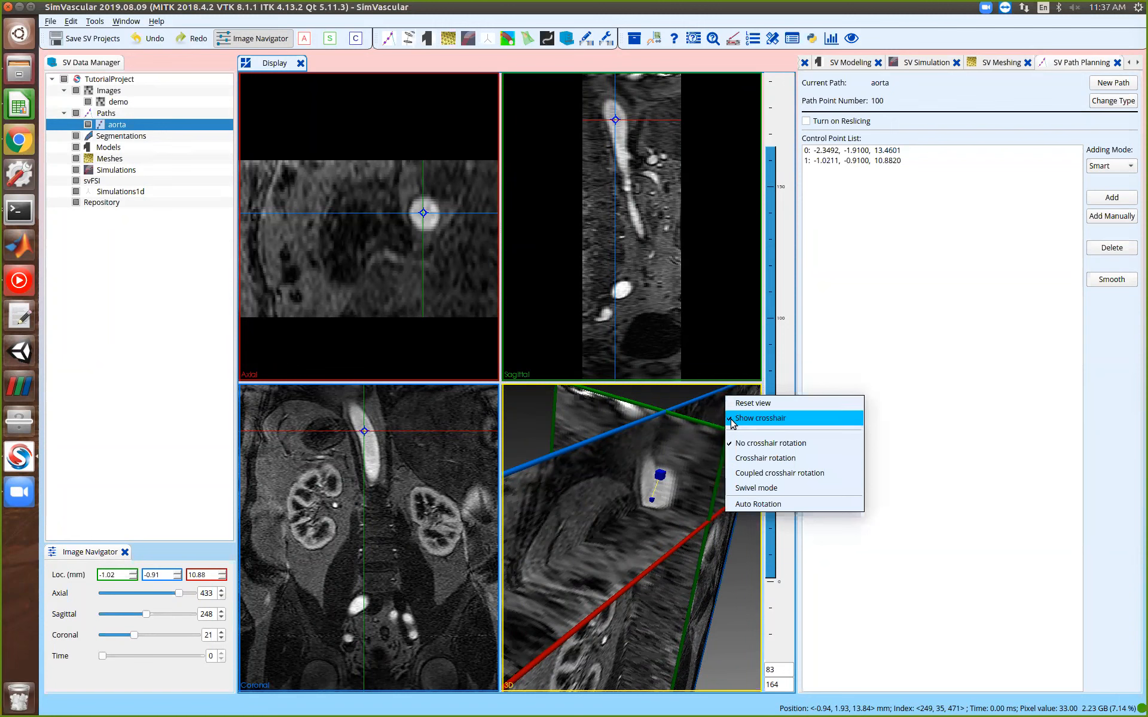
left_click(732, 419)
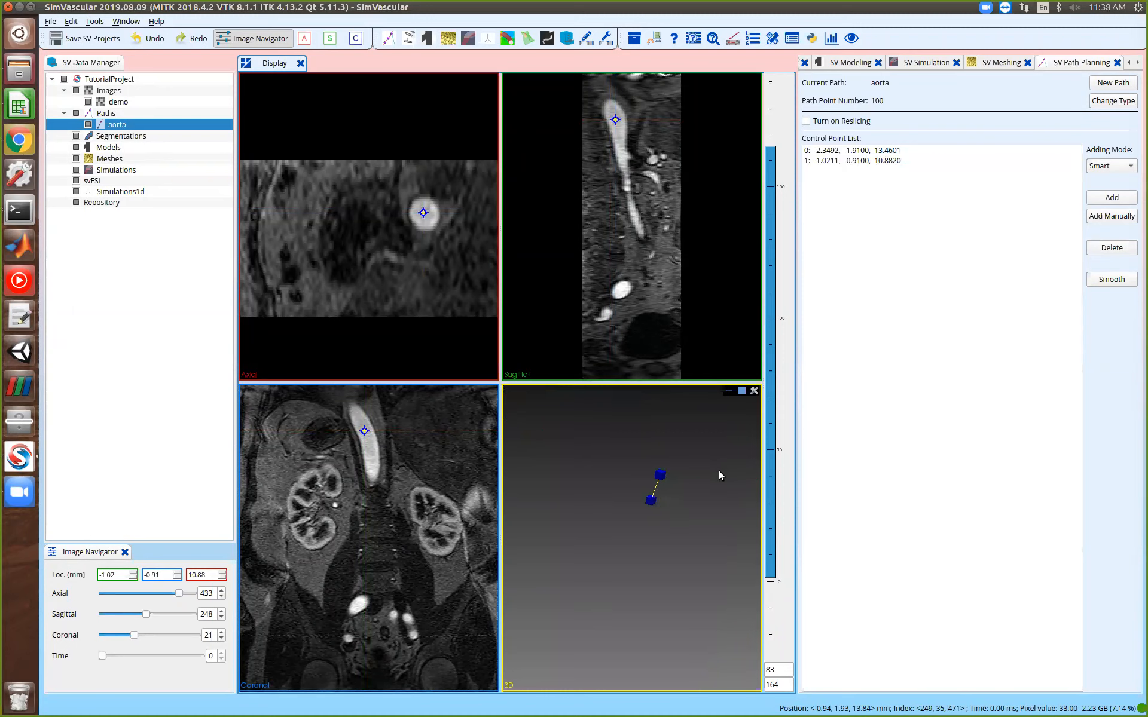
left_click(727, 392)
left_click(722, 407)
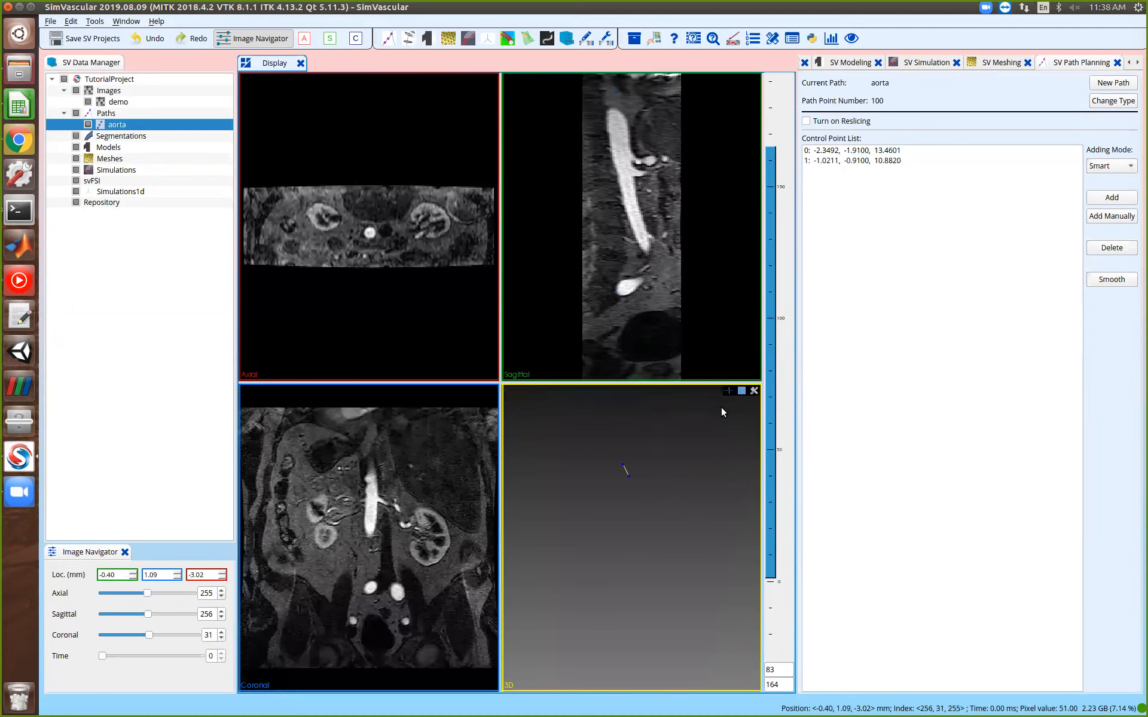
left_click(730, 391)
left_click(733, 412)
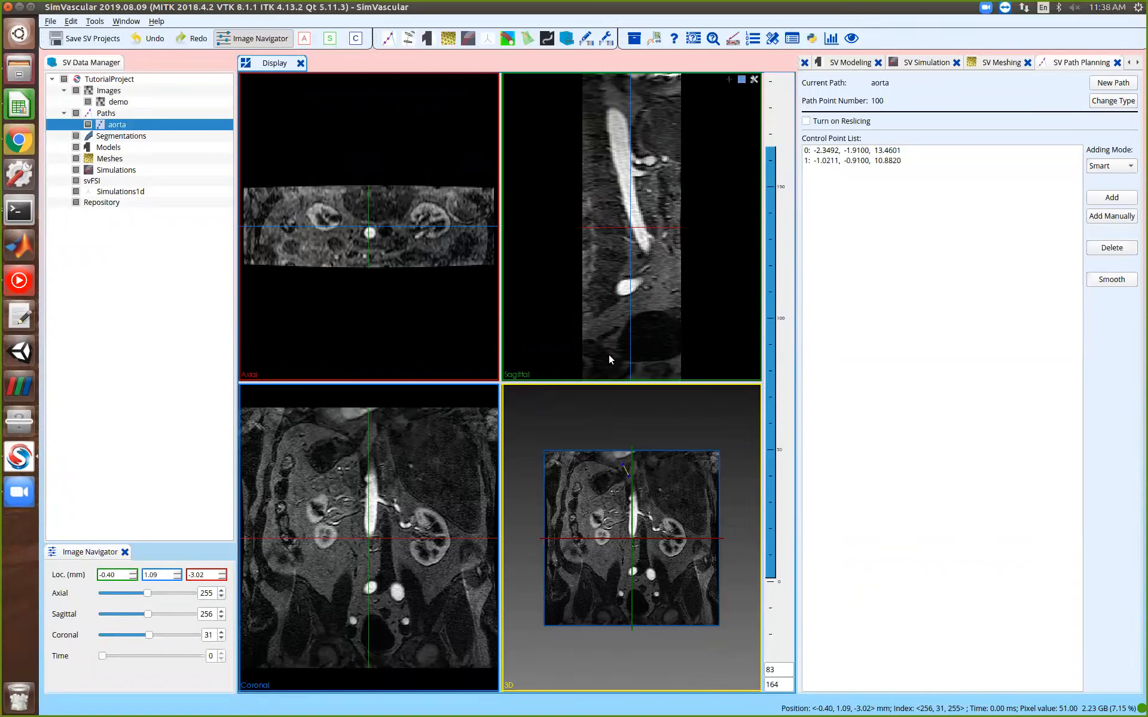
Starting from the second control point, add a third at the aorta's centre at about (-0.24, -0.31, 8.62), using enlarged coronal and axial views
left_click(829, 161)
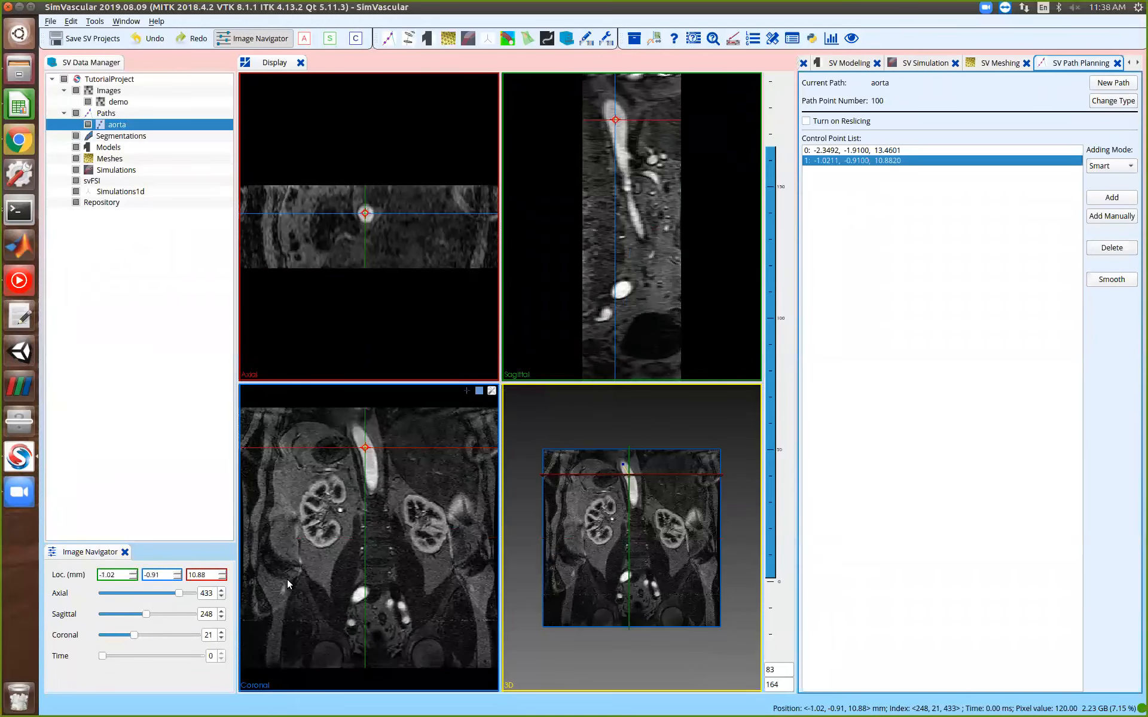
scroll(381, 494, "up", 4)
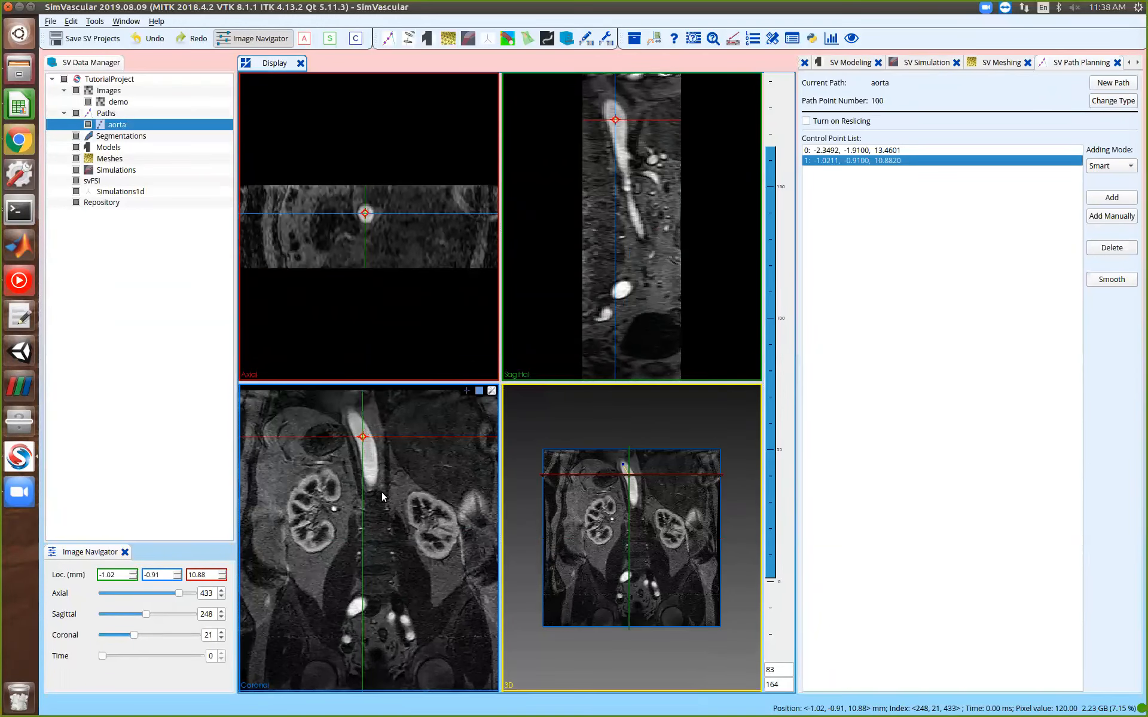
middle_click_drag(381, 480, 389, 594)
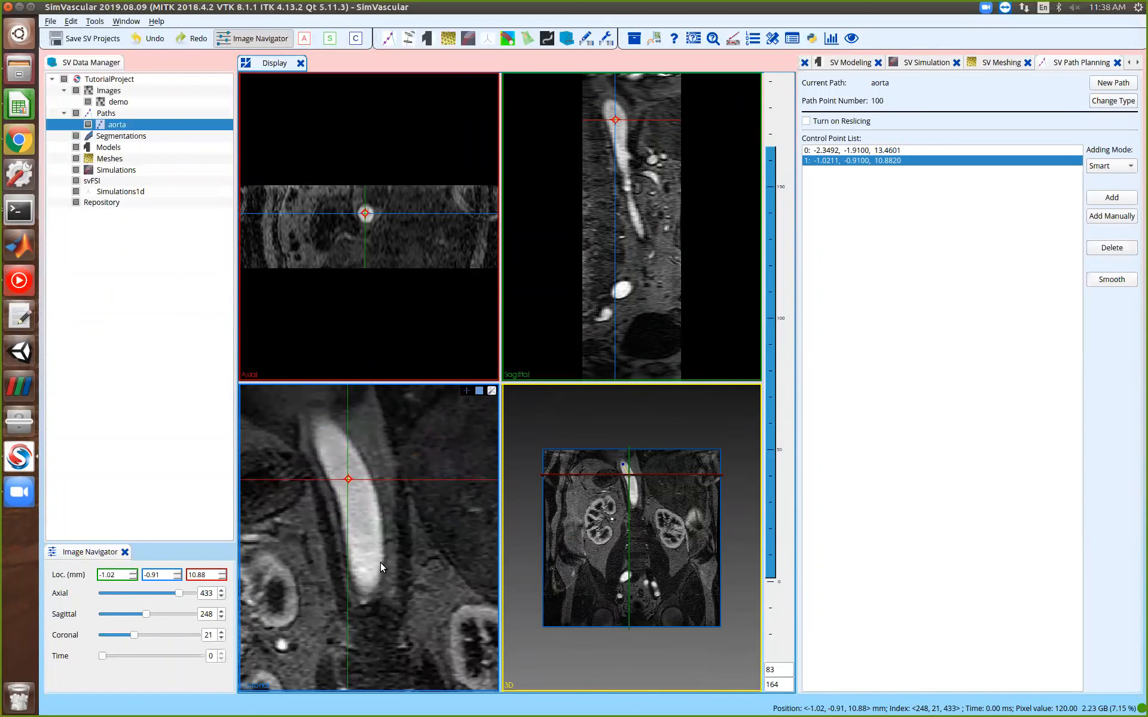
left_click(361, 518)
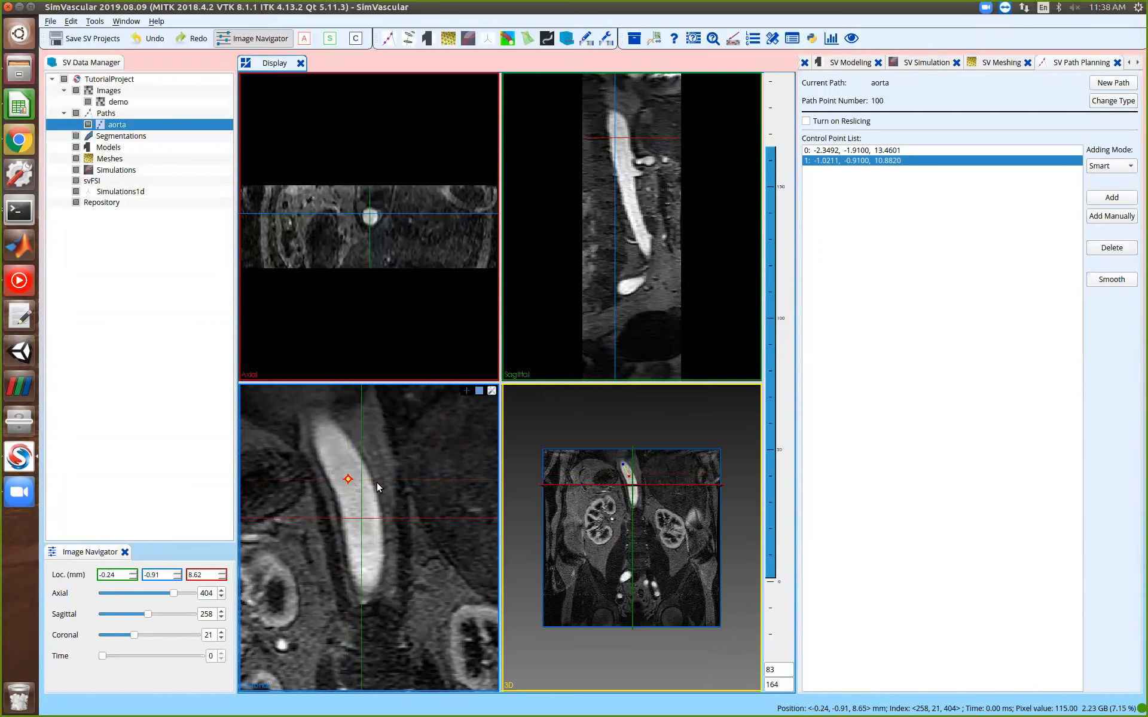
right_click_drag(348, 263, 442, 180)
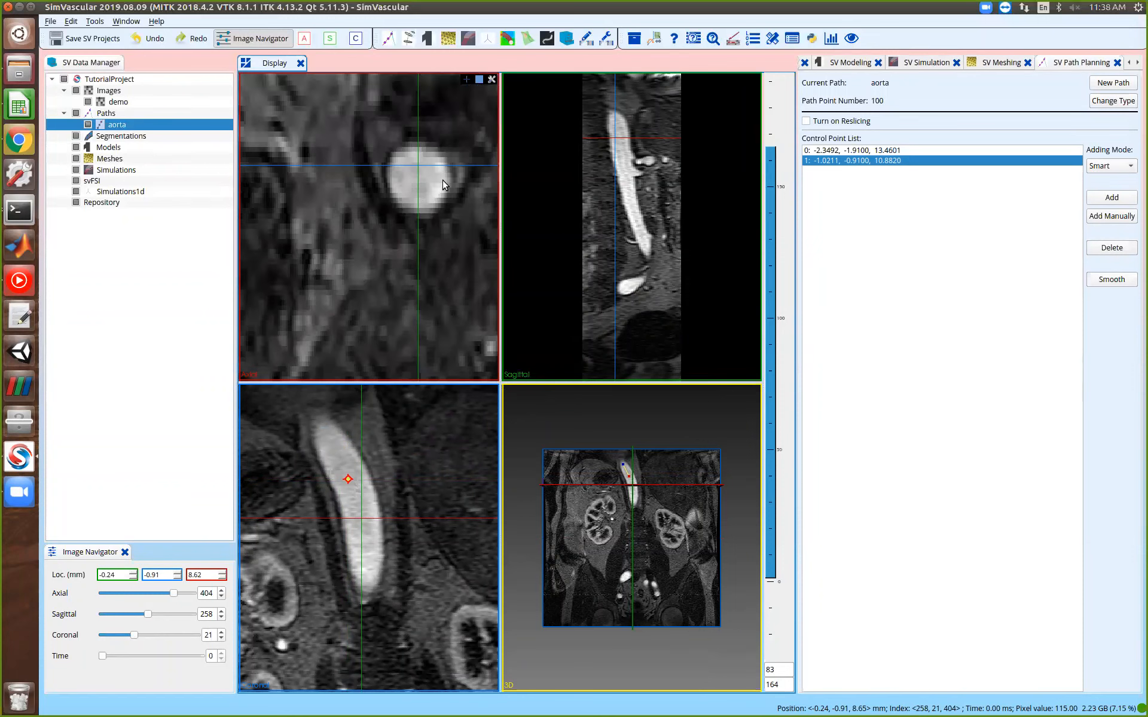
left_click(417, 177)
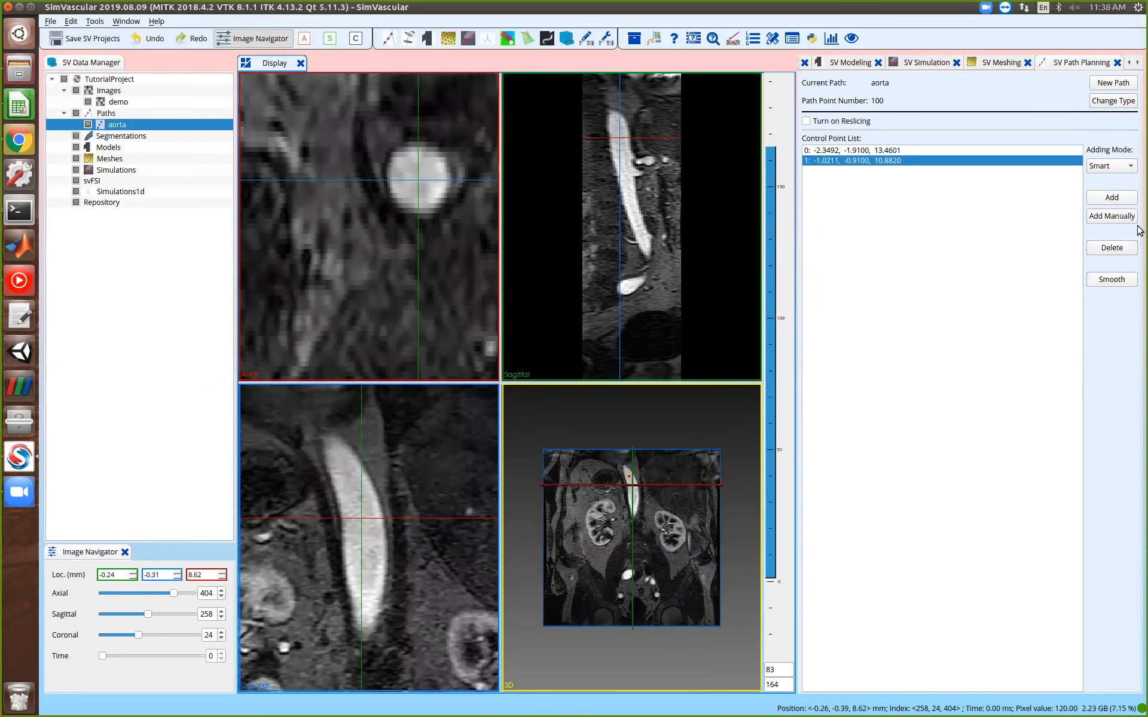
left_click(1110, 197)
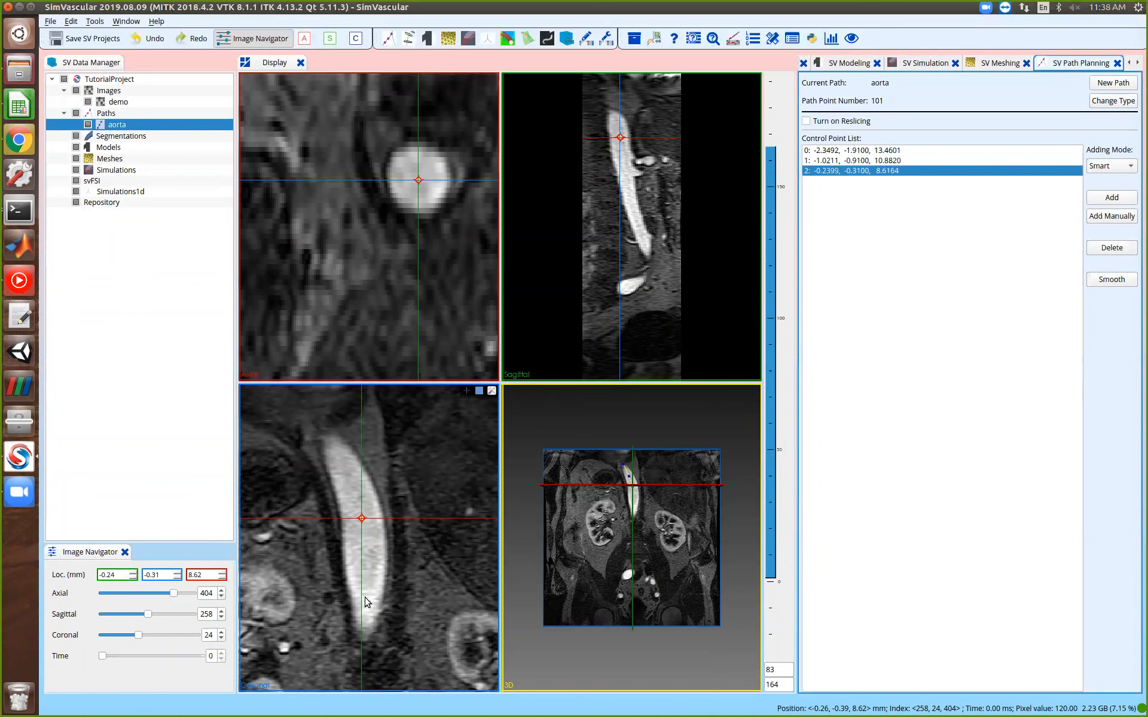
Add a fourth control point further down the aorta, centred in its axial cross-section at about (-0.08, 0.09, 6.35)
left_click(364, 558)
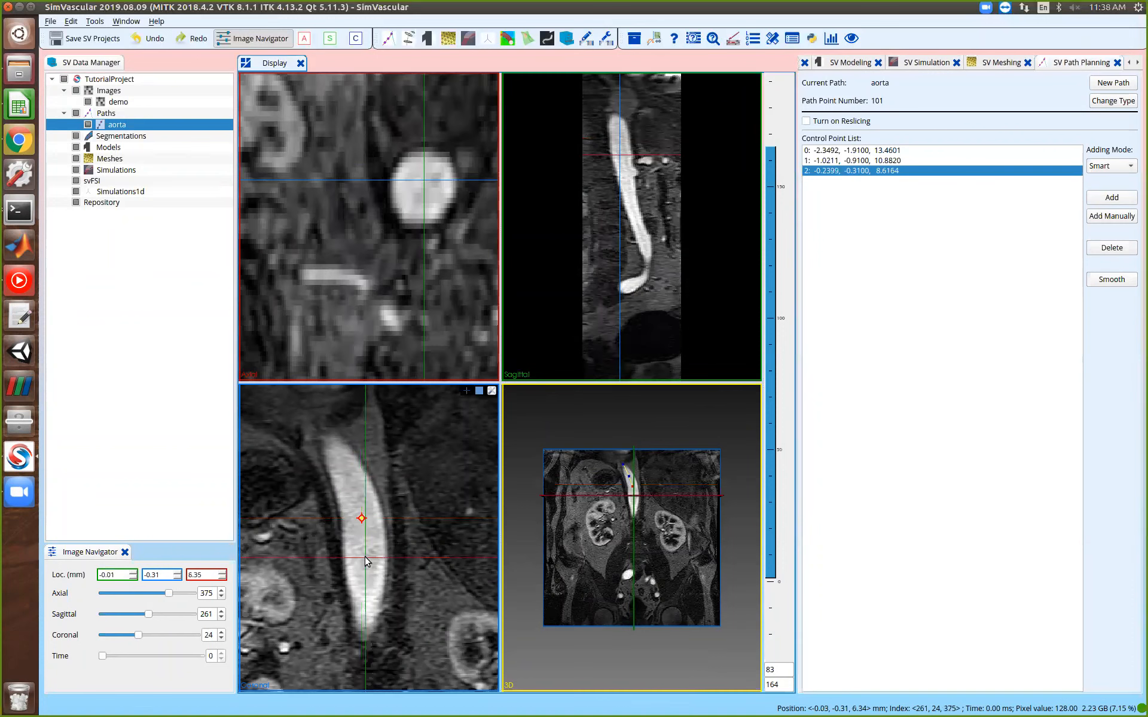
left_click(422, 192)
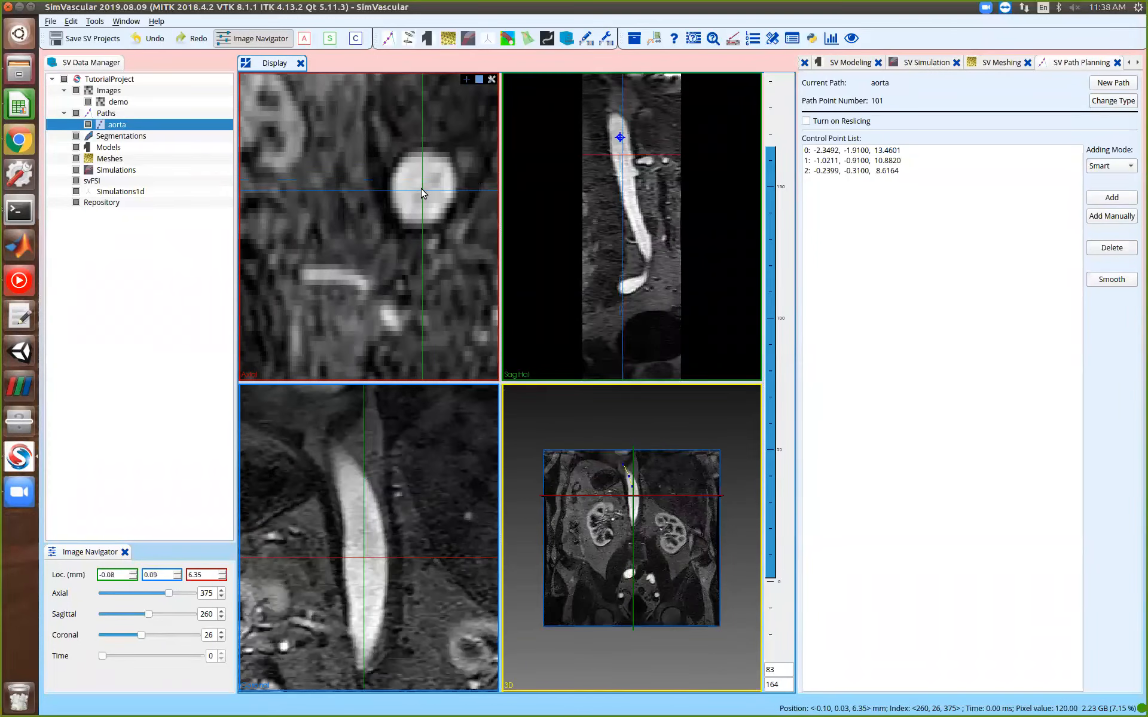
left_click(1108, 199)
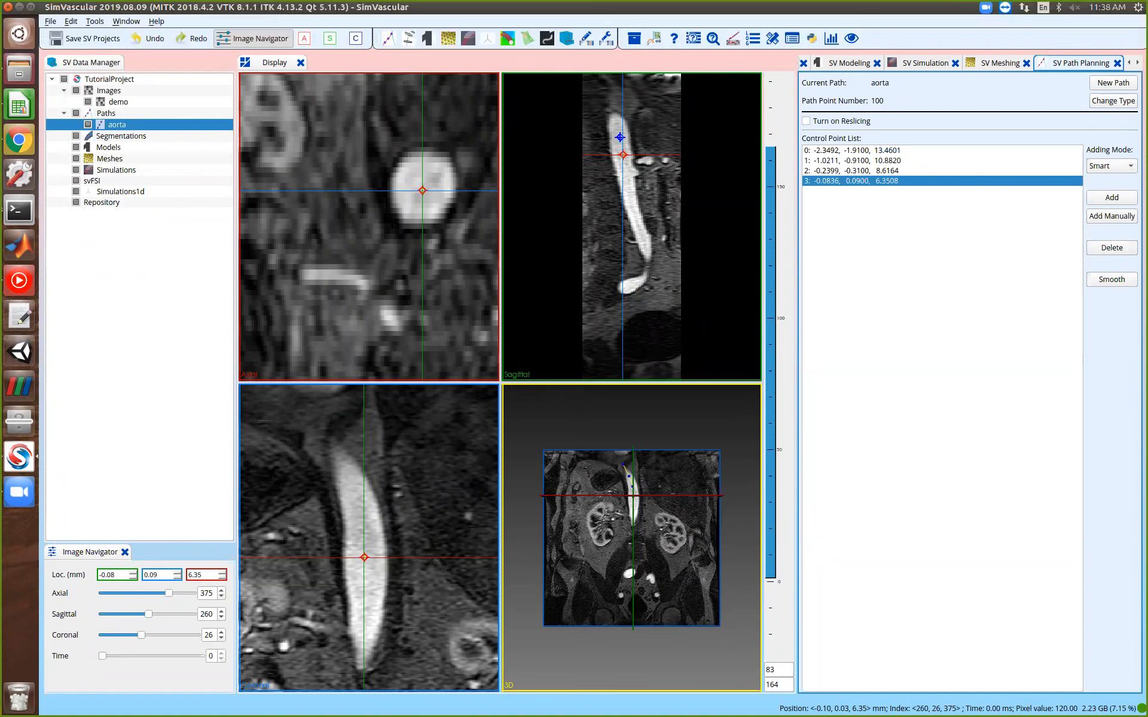
Add a fifth control point in the aorta at the level of the renal branches, at about (-0.16, 0.69, 2.99)
right_click_drag(401, 622, 401, 651)
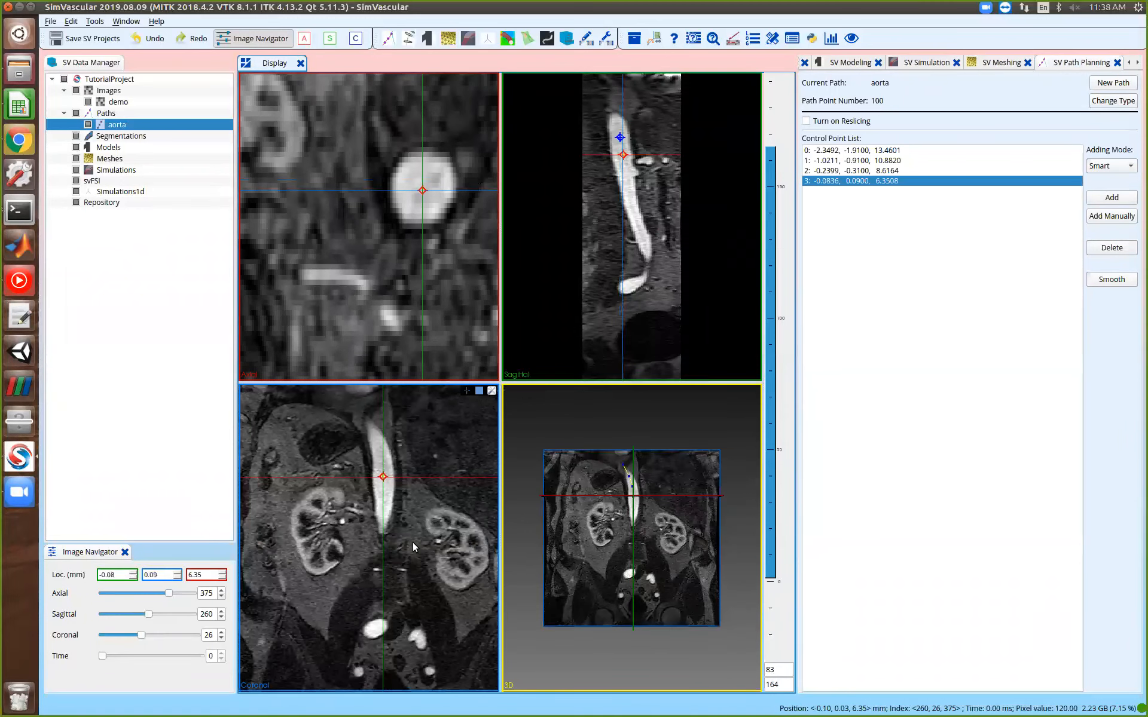
left_click(383, 506)
left_click(421, 207)
left_click(1098, 199)
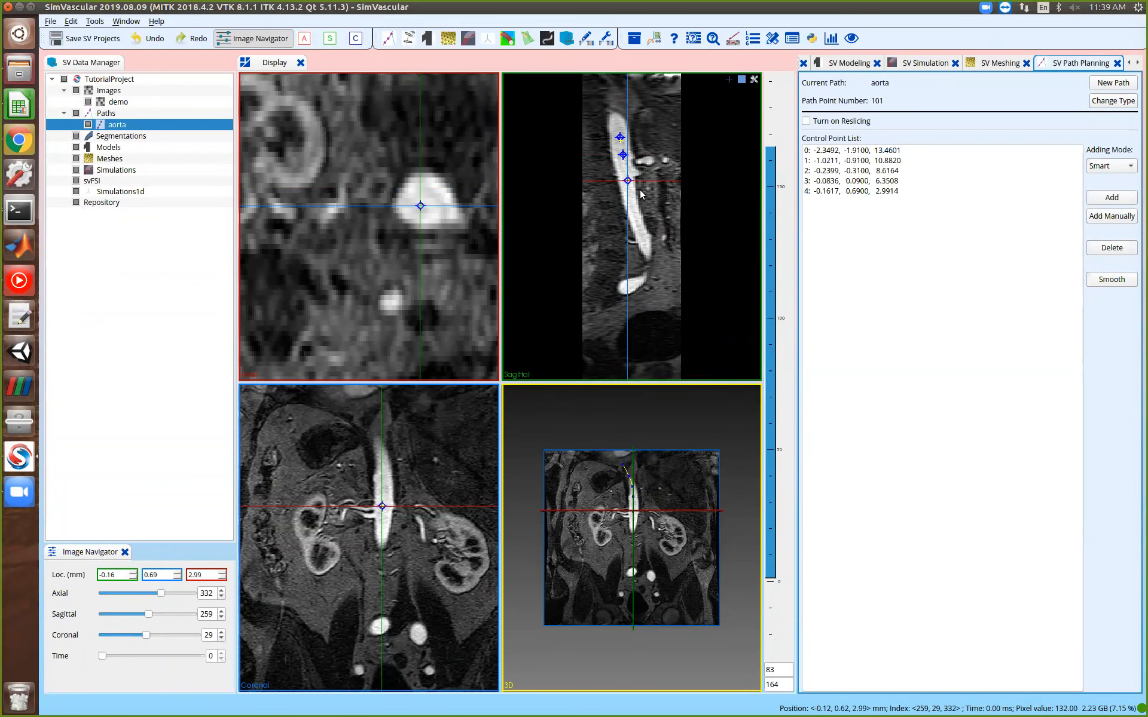
Add a sixth control point lower in the aorta at about (-0.16, 1.29, -0.45), locating it in the enlarged sagittal view
right_click_drag(656, 127, 659, 120)
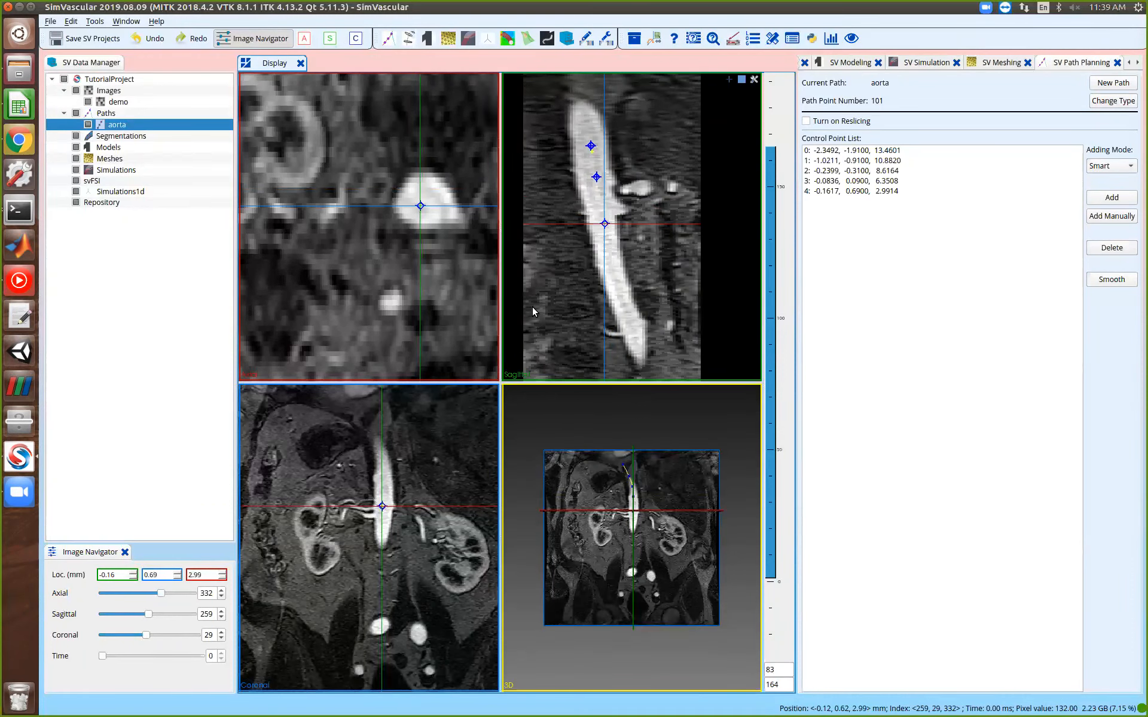
left_click(613, 272)
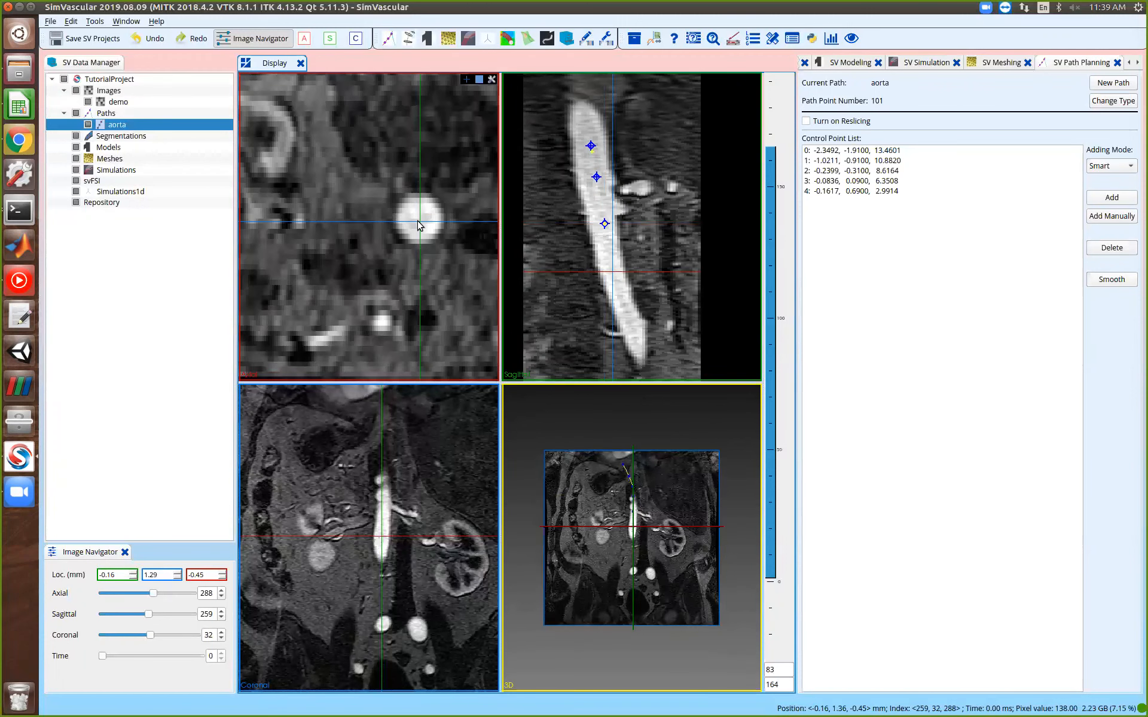
left_click(1112, 198)
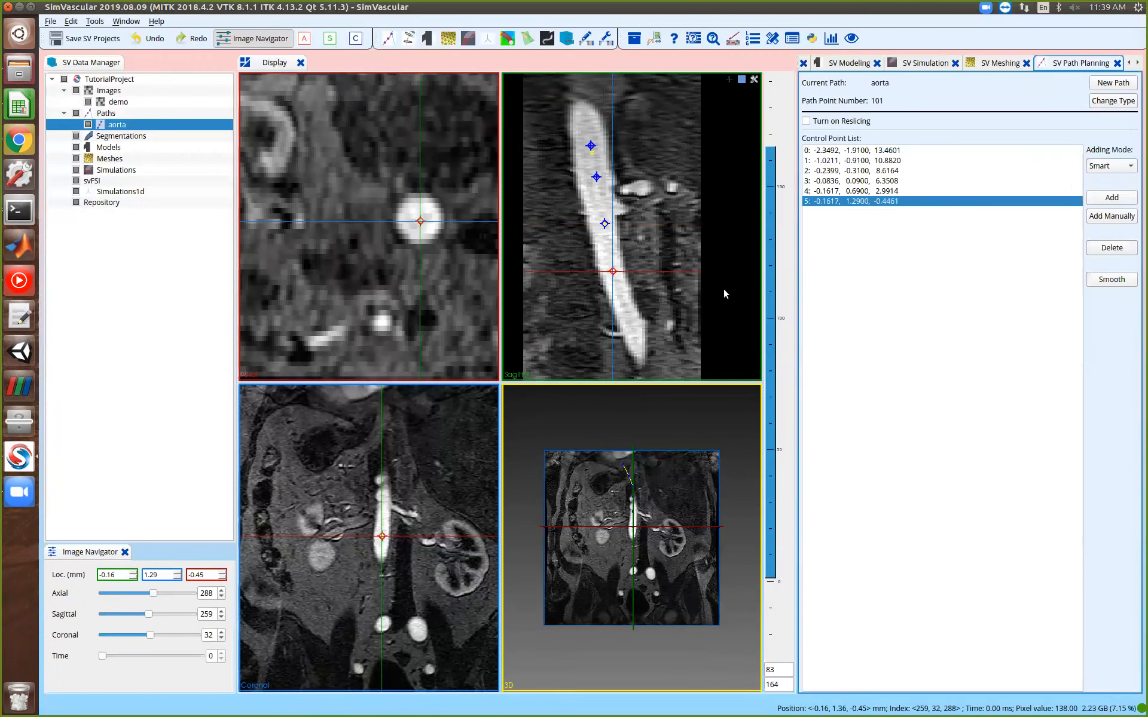
Add a seventh and an eighth control point down the aorta at about (-0.16, 2.49, -4.04) and (0.39, 3.09, -6.07), the latter centred axially
left_click(630, 321)
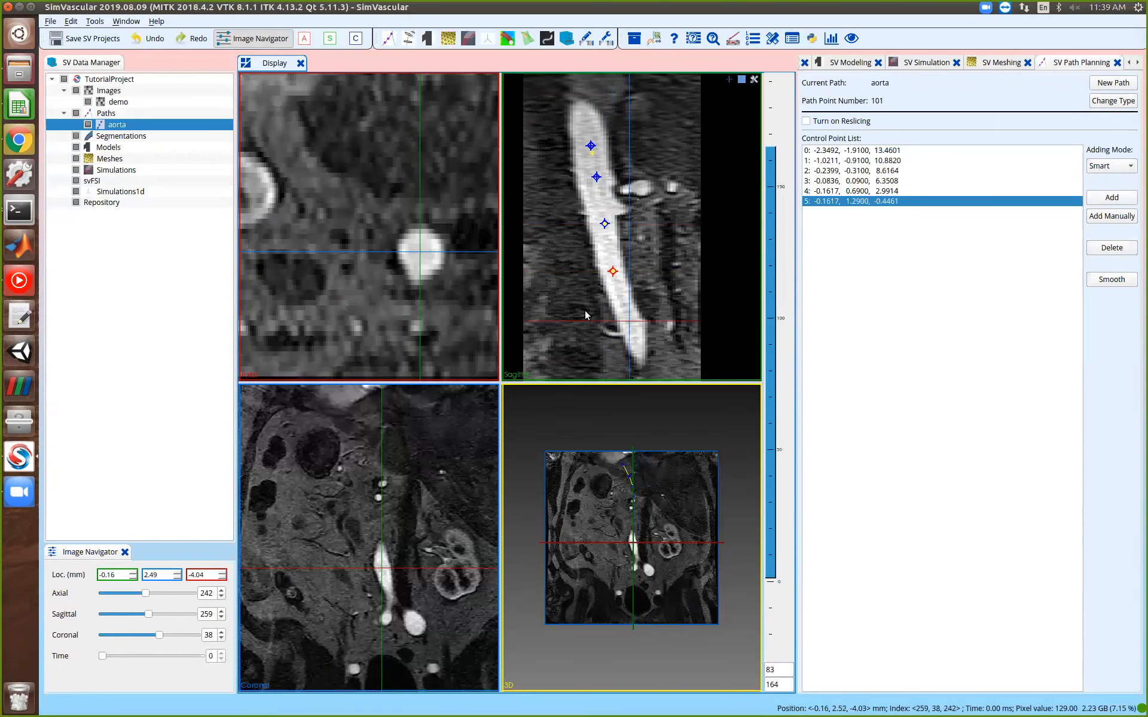
left_click(1112, 198)
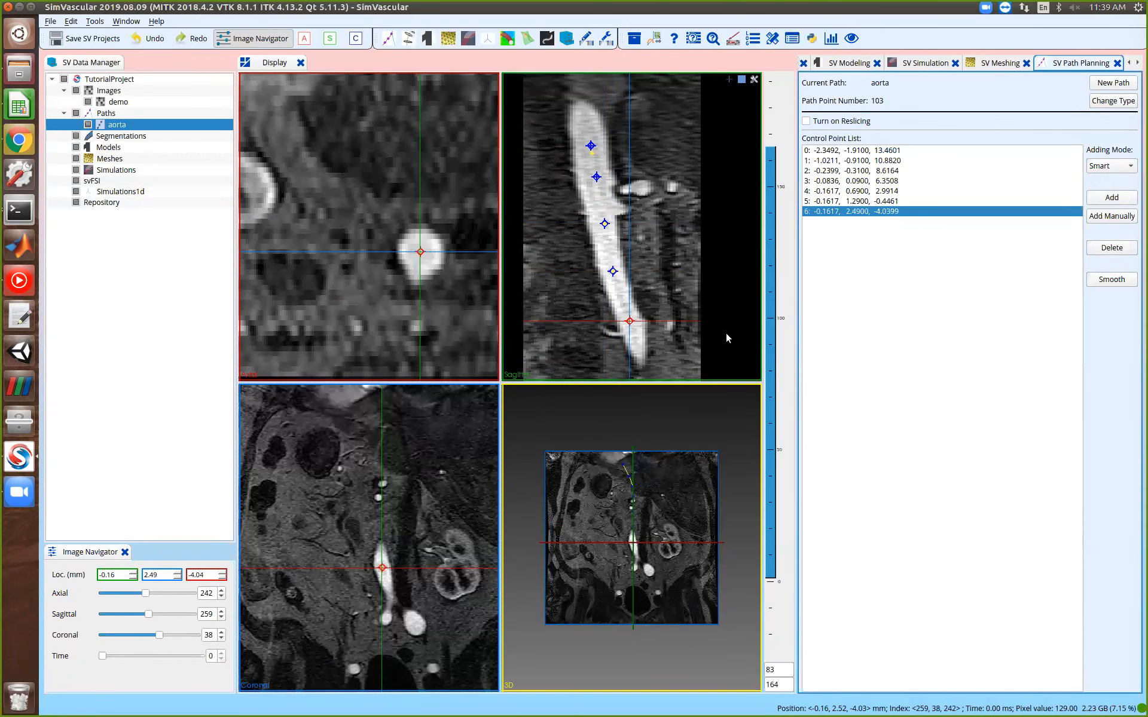
scroll(671, 343, "up", 3)
scroll(671, 343, "up", 2)
middle_click_drag(687, 321, 711, 229)
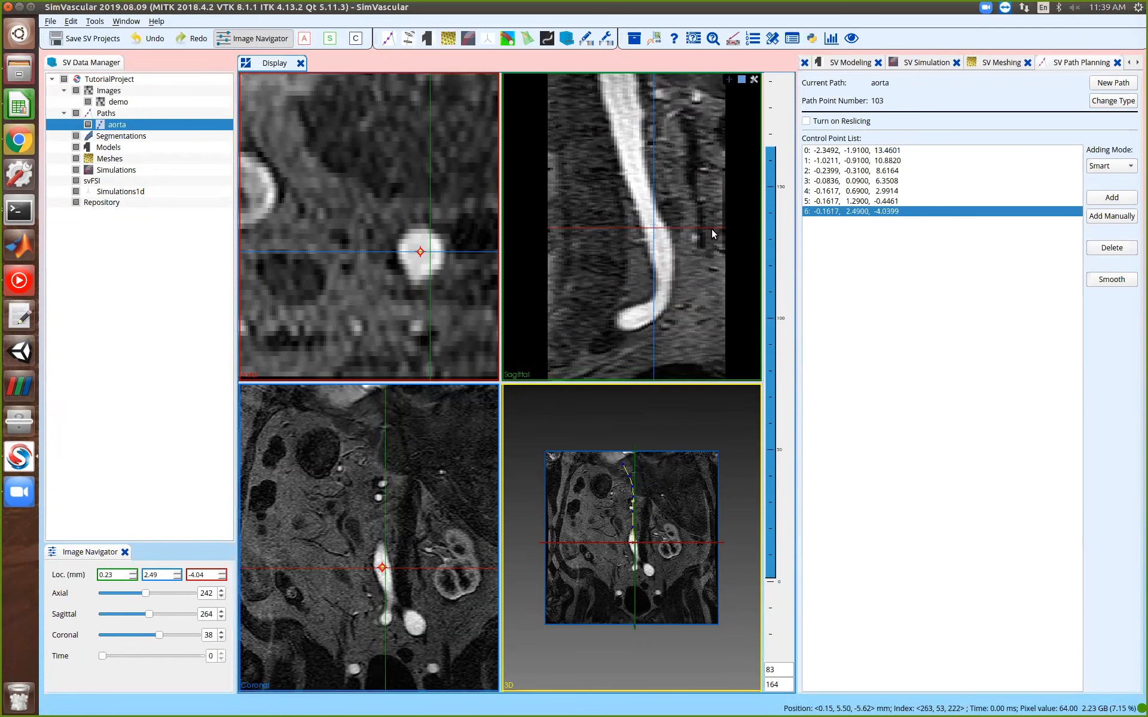
left_click(659, 256)
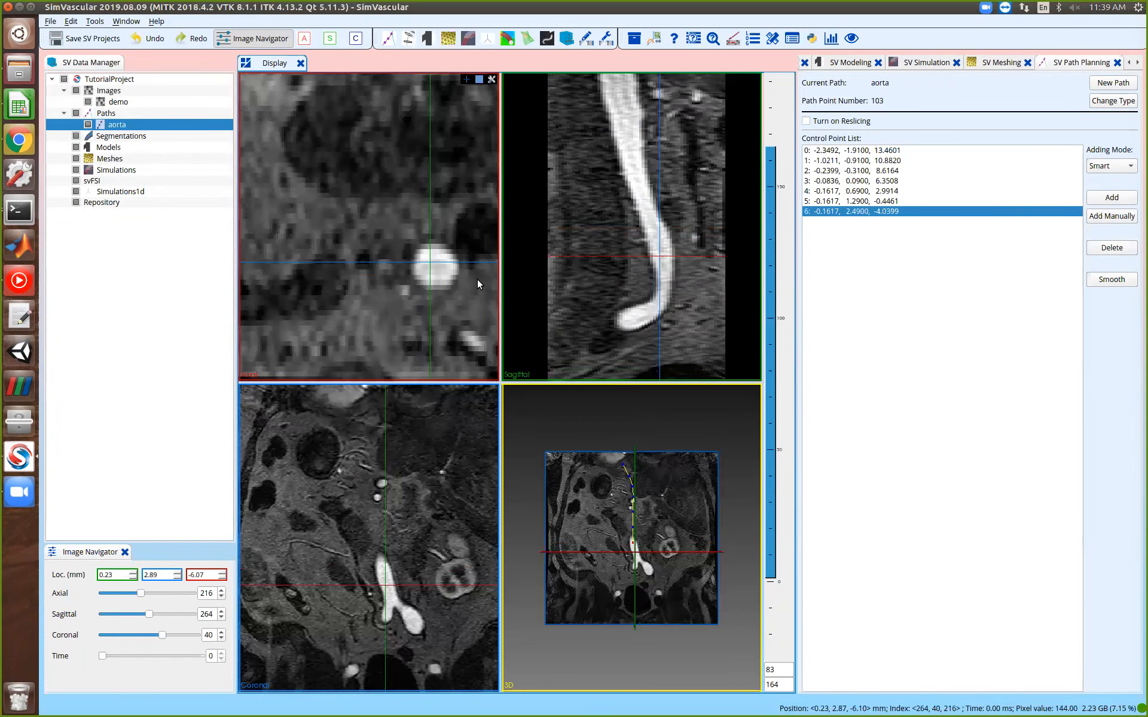
left_click(434, 267)
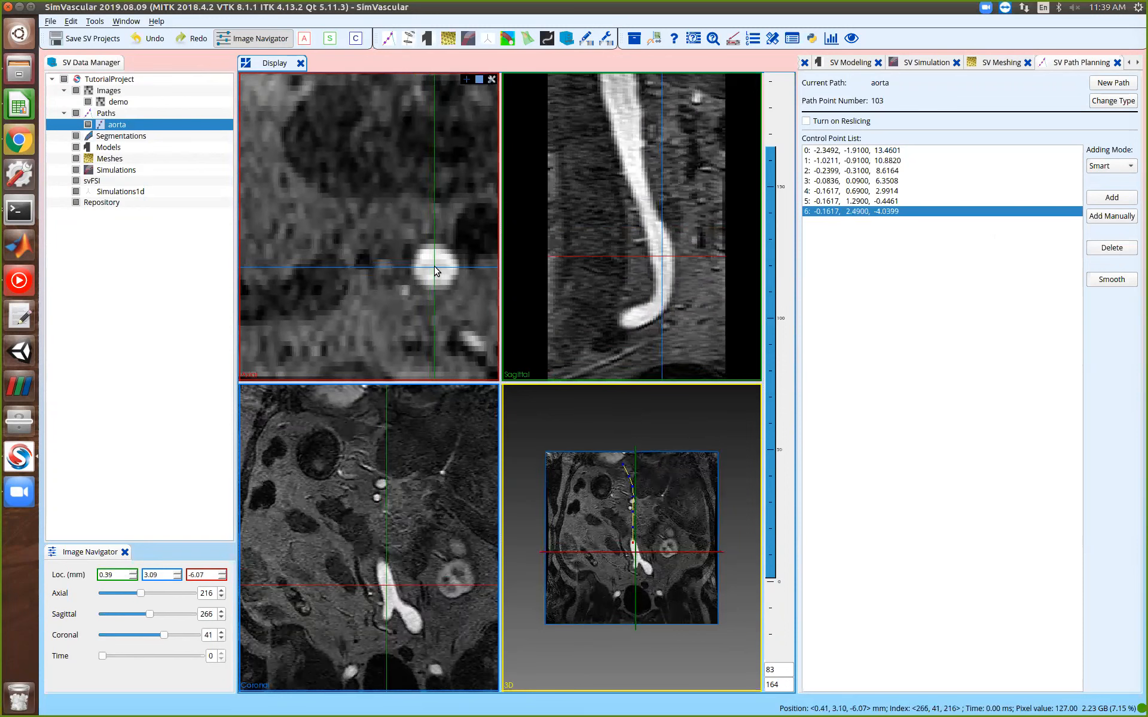
left_click(1107, 197)
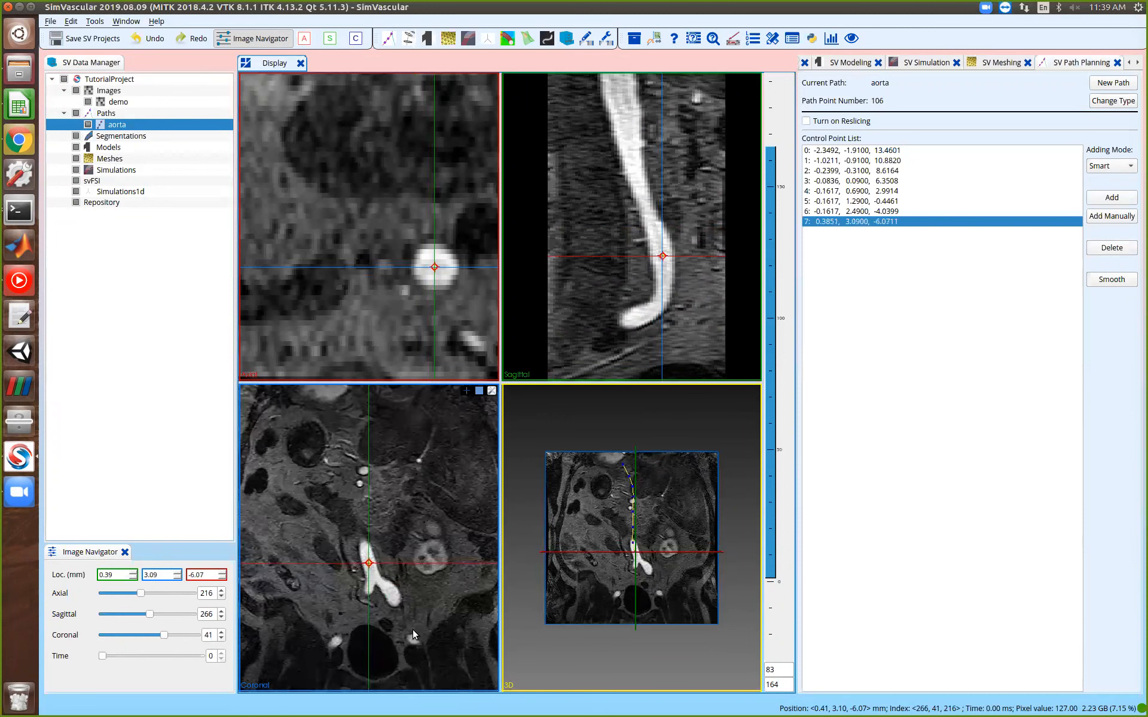
Add a ninth control point just above the aortic bifurcation at about (1.01, 2.89, -7.48), locating it in the enlarged coronal view
right_click_drag(412, 630, 412, 607)
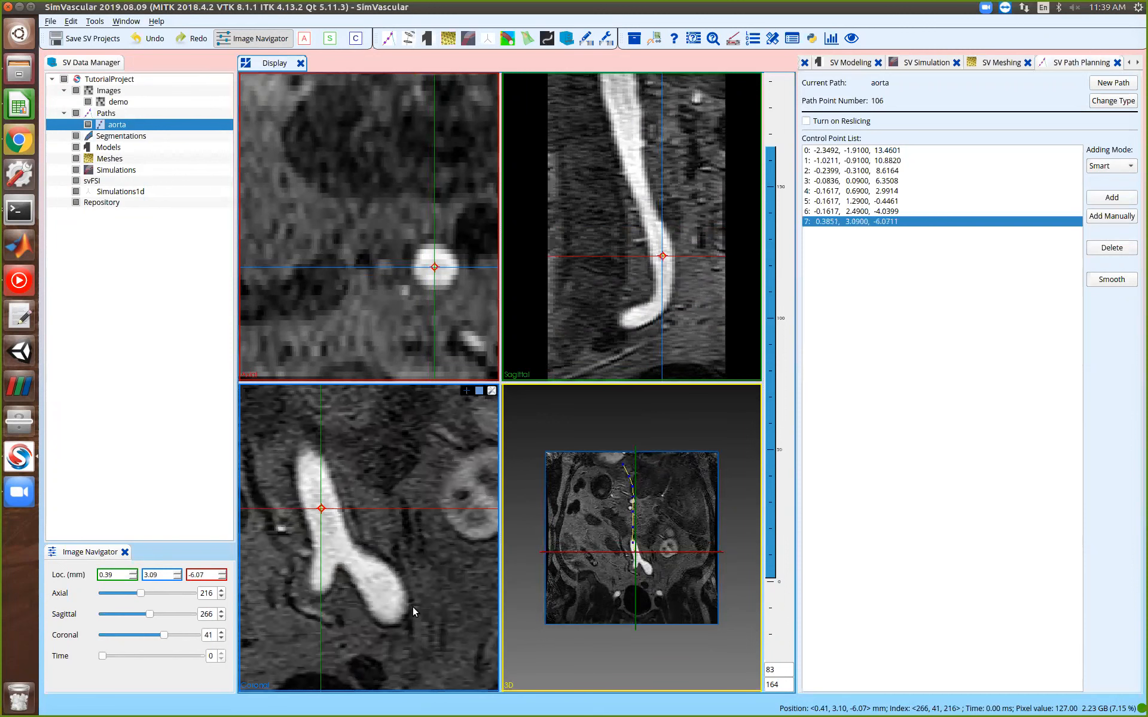
left_click(335, 543)
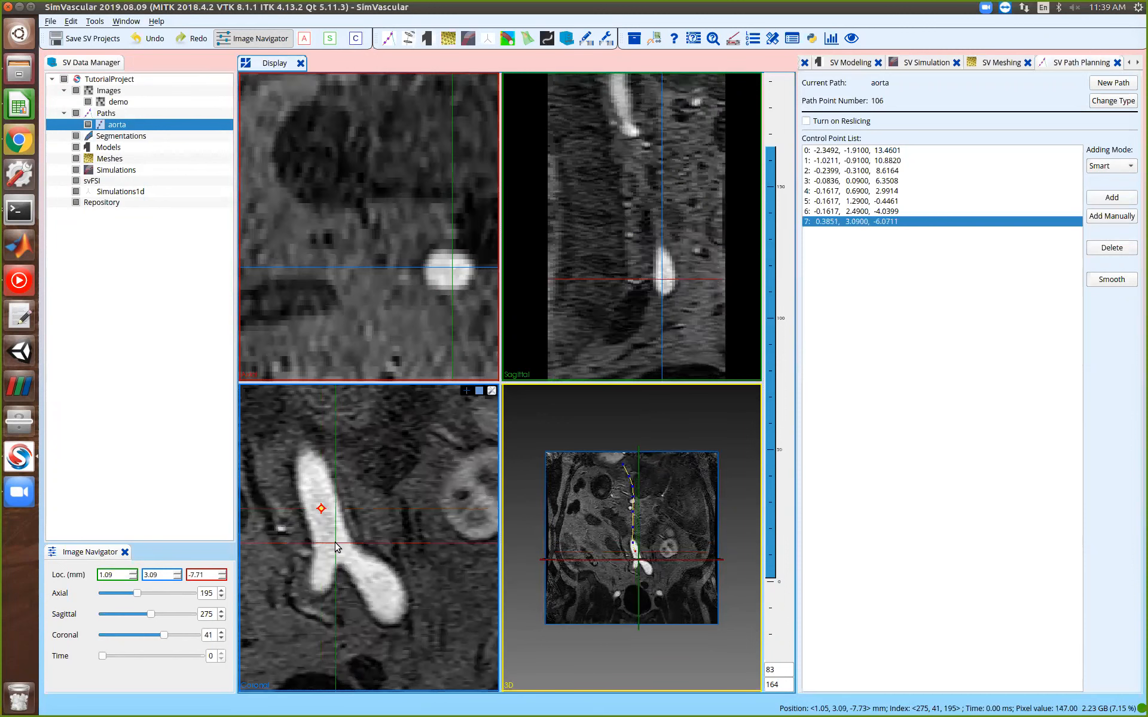
left_click(660, 275)
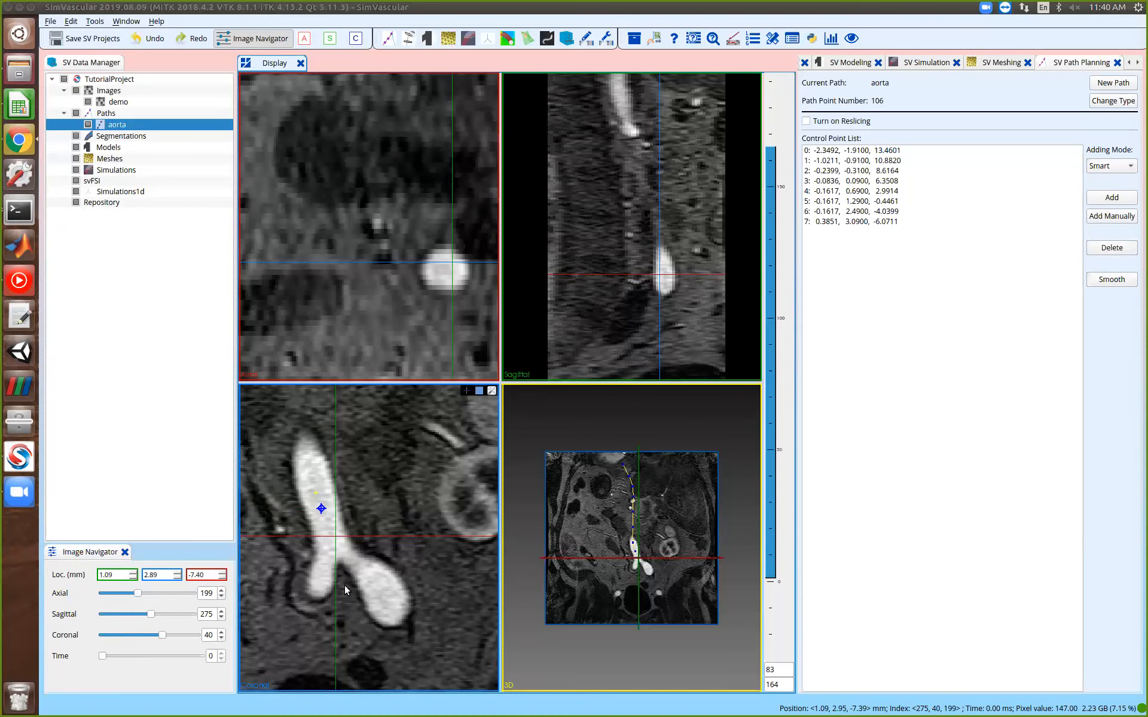
left_click(334, 538)
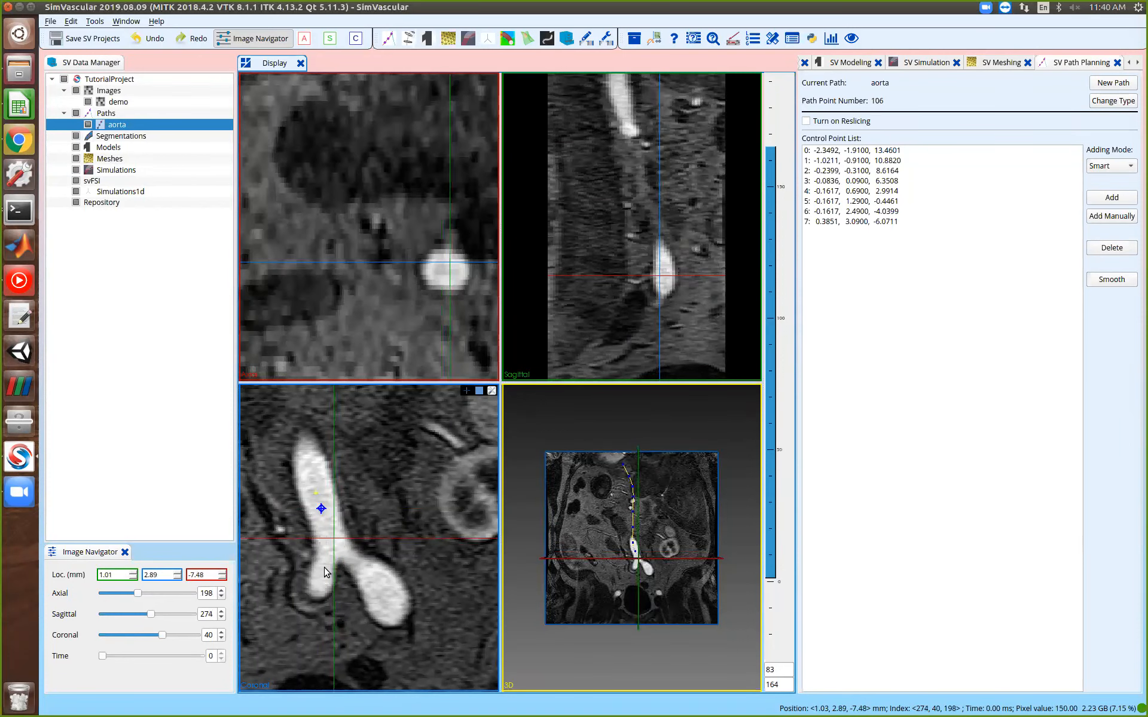
left_click(1110, 199)
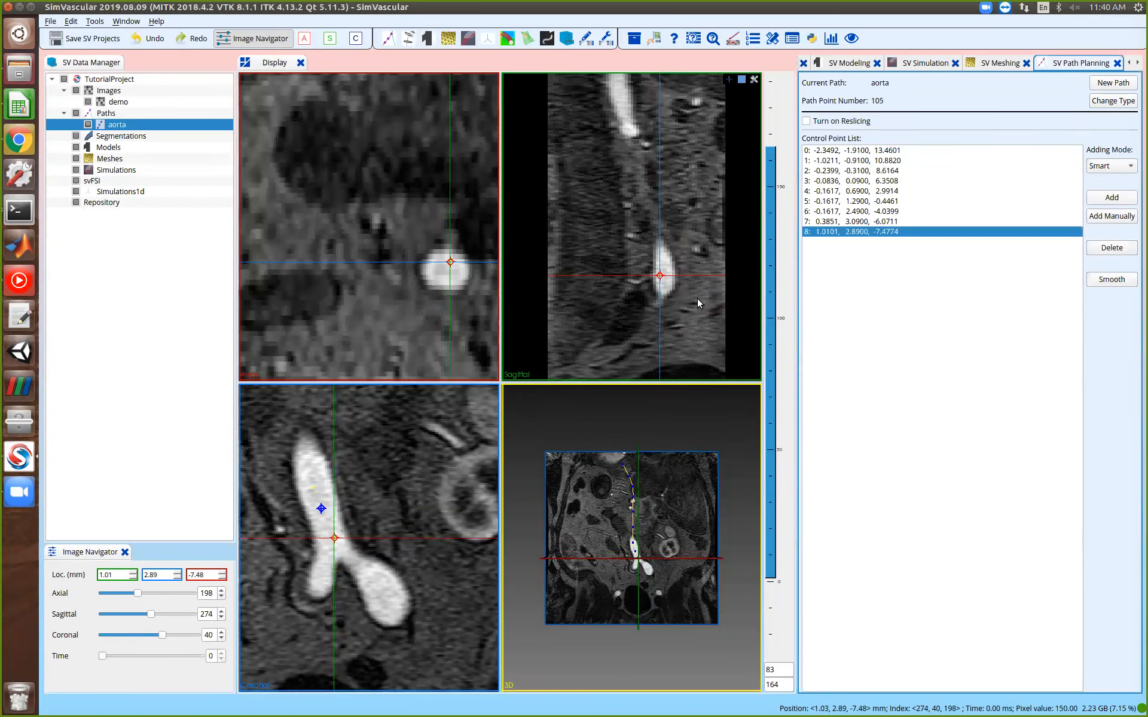
Select the ninth control point and move it out of the vessel in the axial view to about (0.80, 0.32, -7.48)
left_click(449, 268)
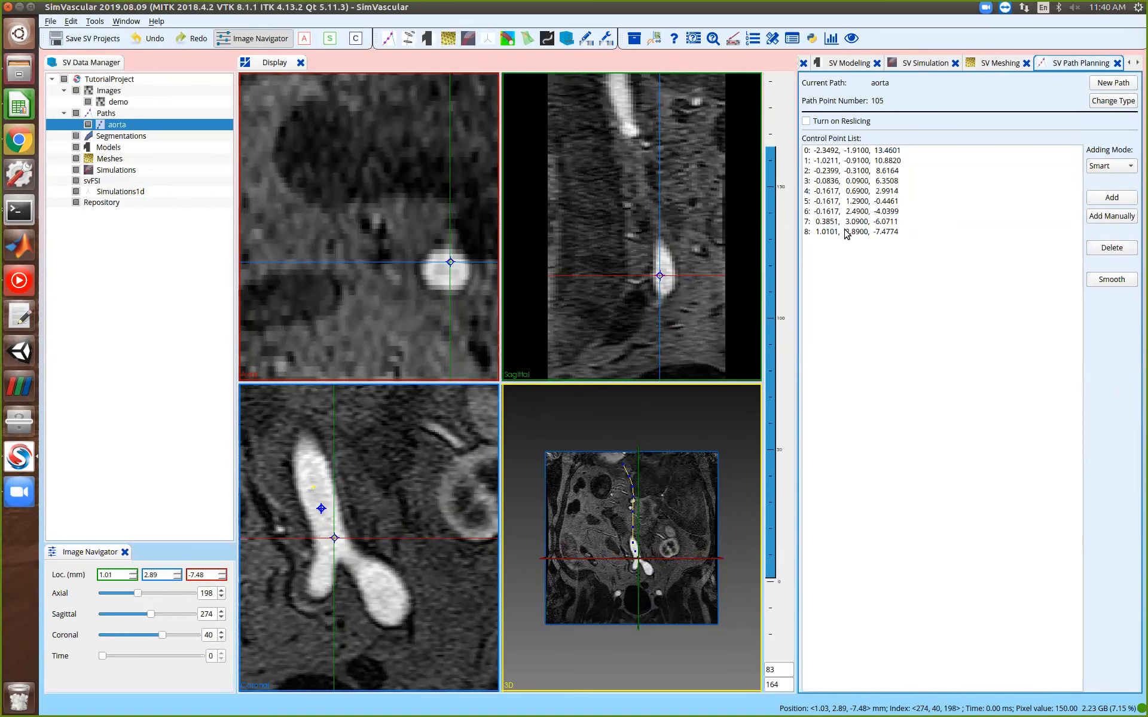
left_click(843, 233)
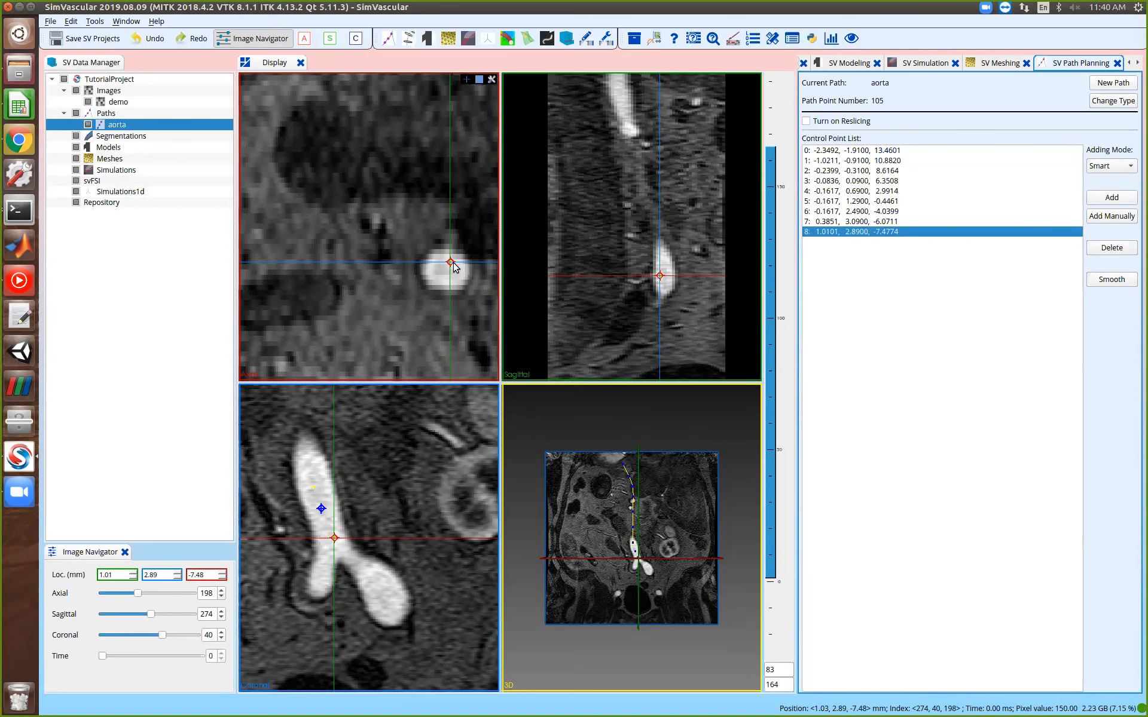
left_click_drag(452, 263, 444, 196)
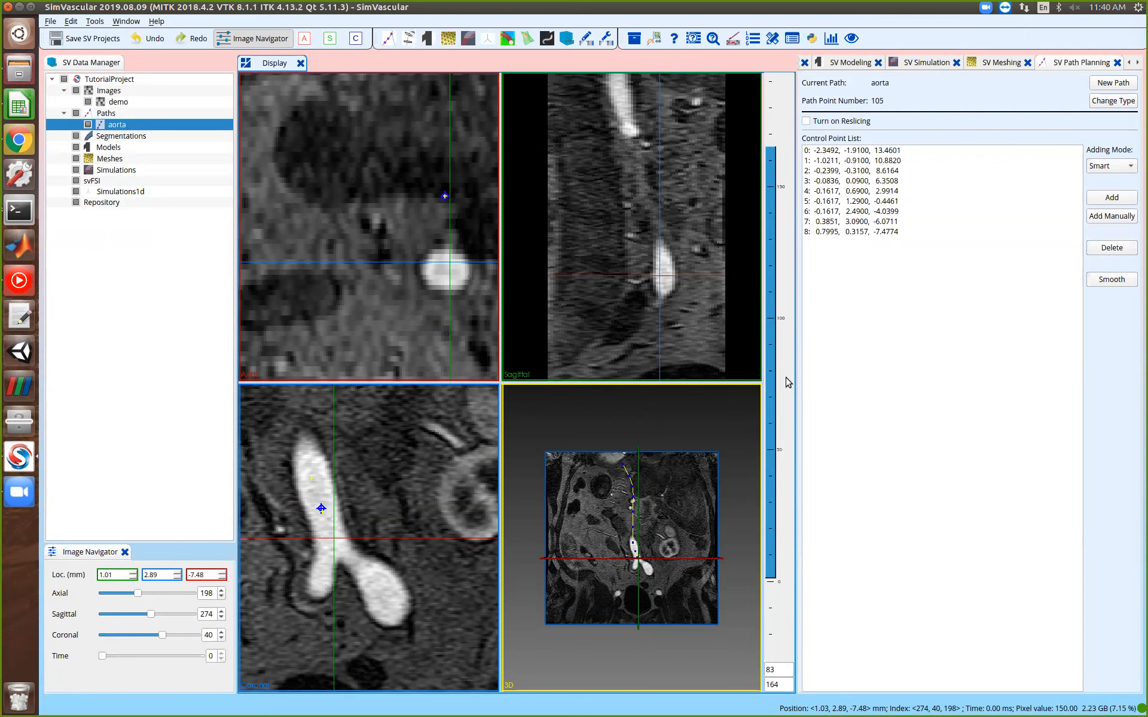
Hide the crosshair planes to examine the displaced lower end of the path in 3D from another angle, and show the planes again
left_click(733, 390)
left_click(761, 418)
scroll(674, 545, "up", 5)
scroll(635, 558, "down", 5)
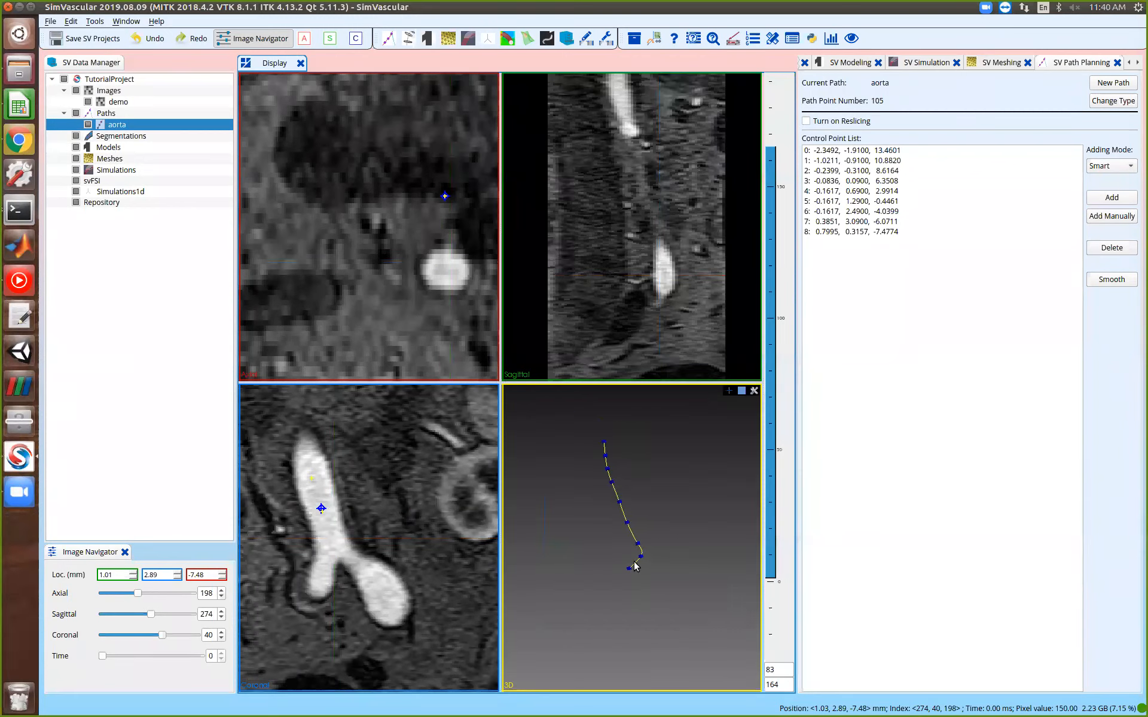
left_click_drag(643, 547, 568, 535)
right_click(726, 396)
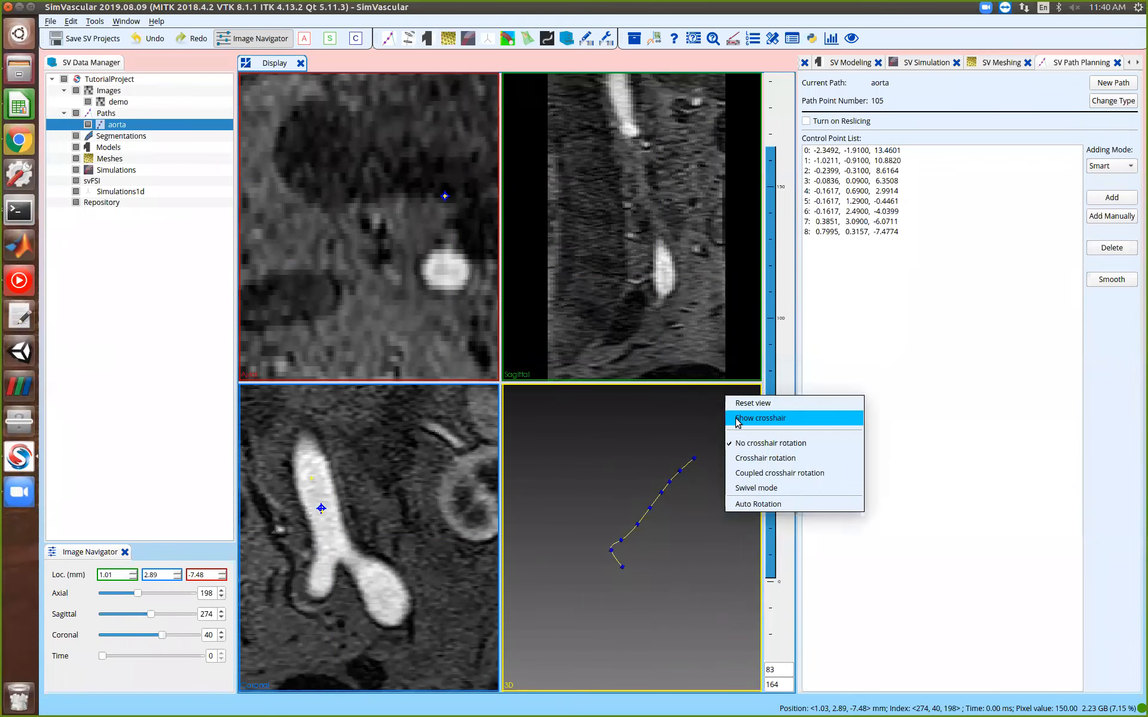
left_click(735, 418)
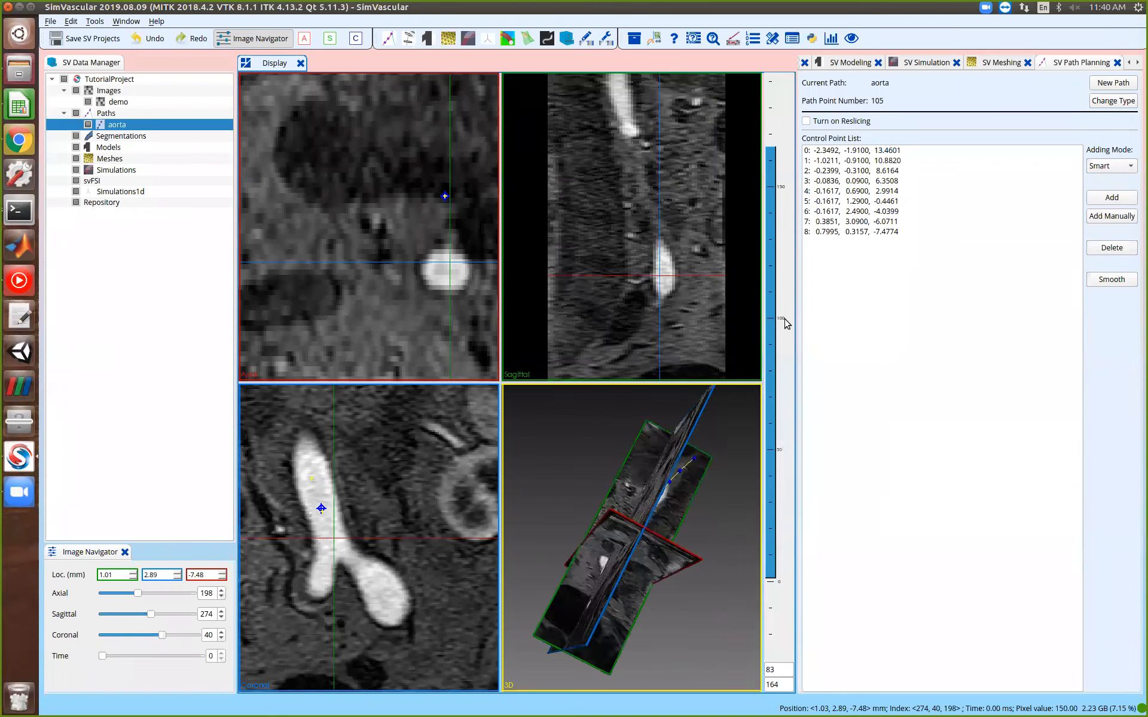
Delete the displaced ninth control point and add a replacement centred in the vessel's axial cross-section at about (0.85, 3.29, -7.48)
left_click(826, 233)
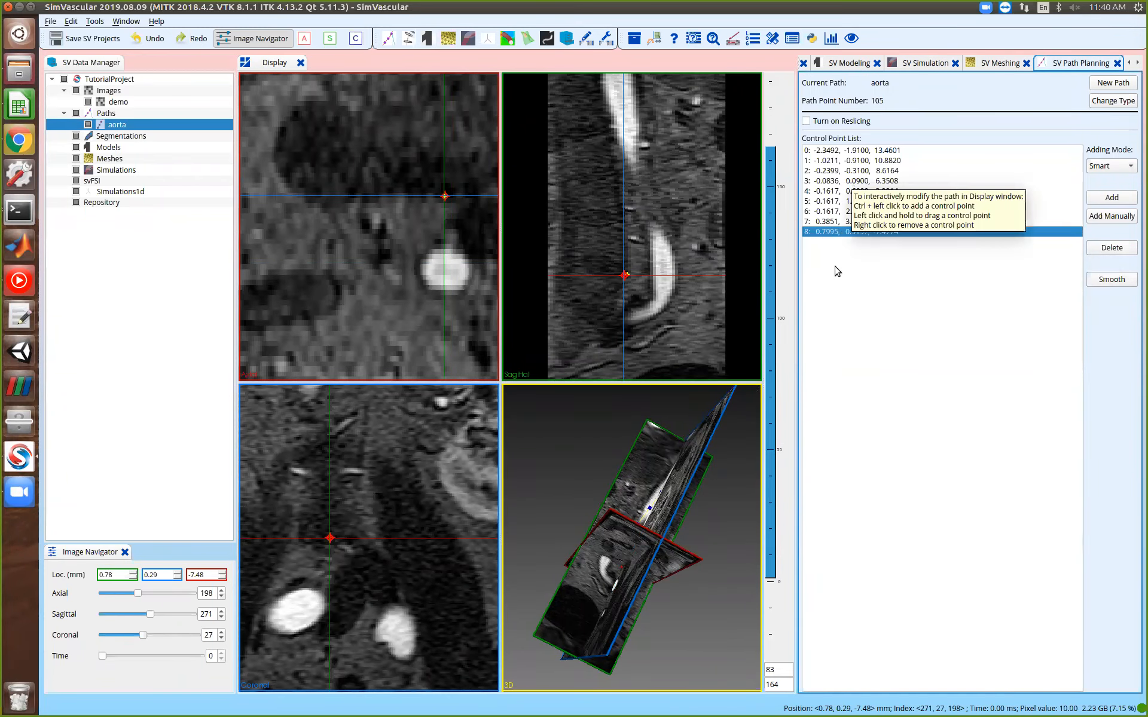
left_click(1105, 246)
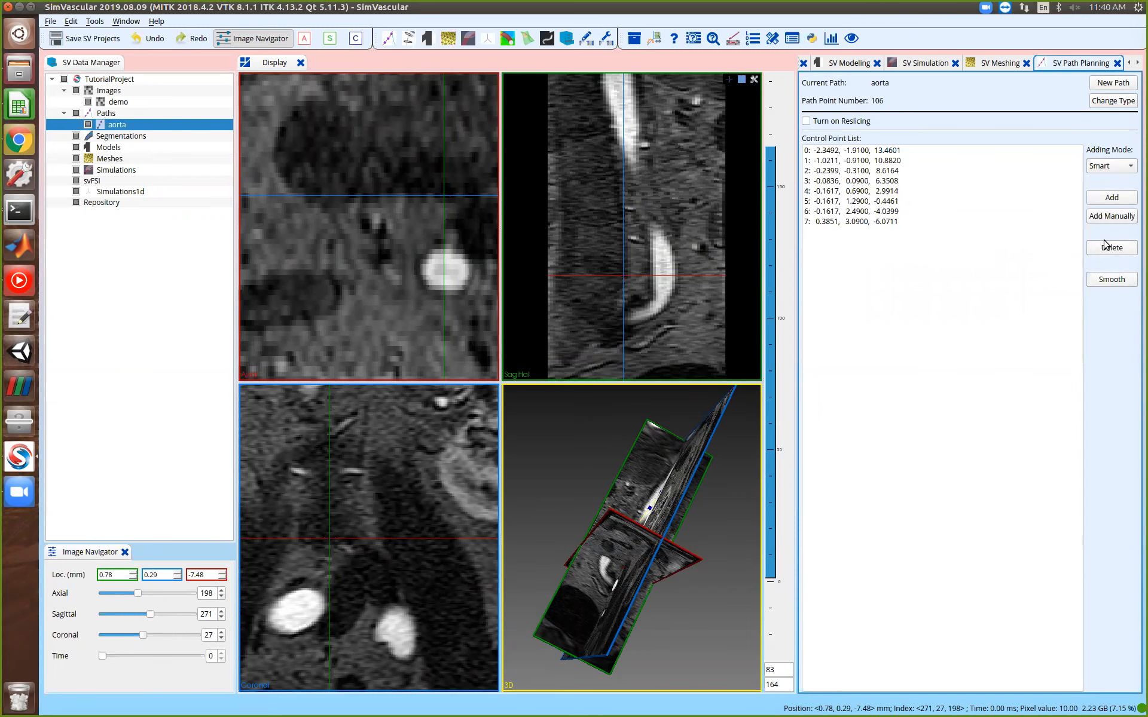
left_click(448, 273)
left_click(447, 271)
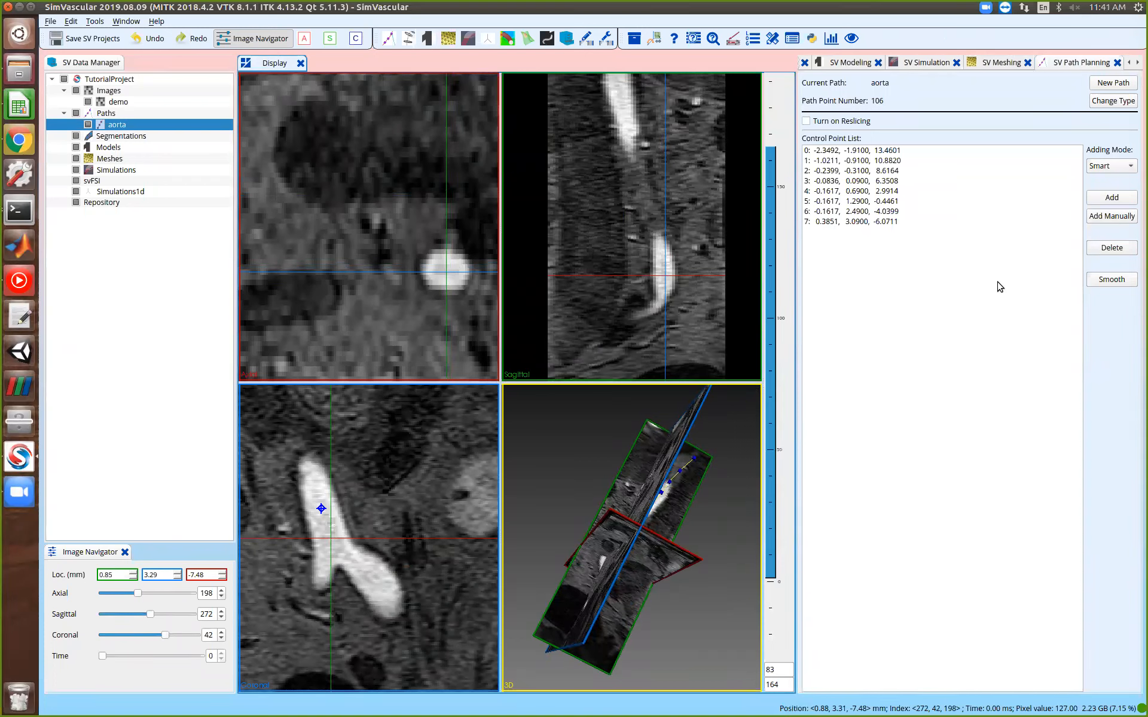
left_click(1107, 199)
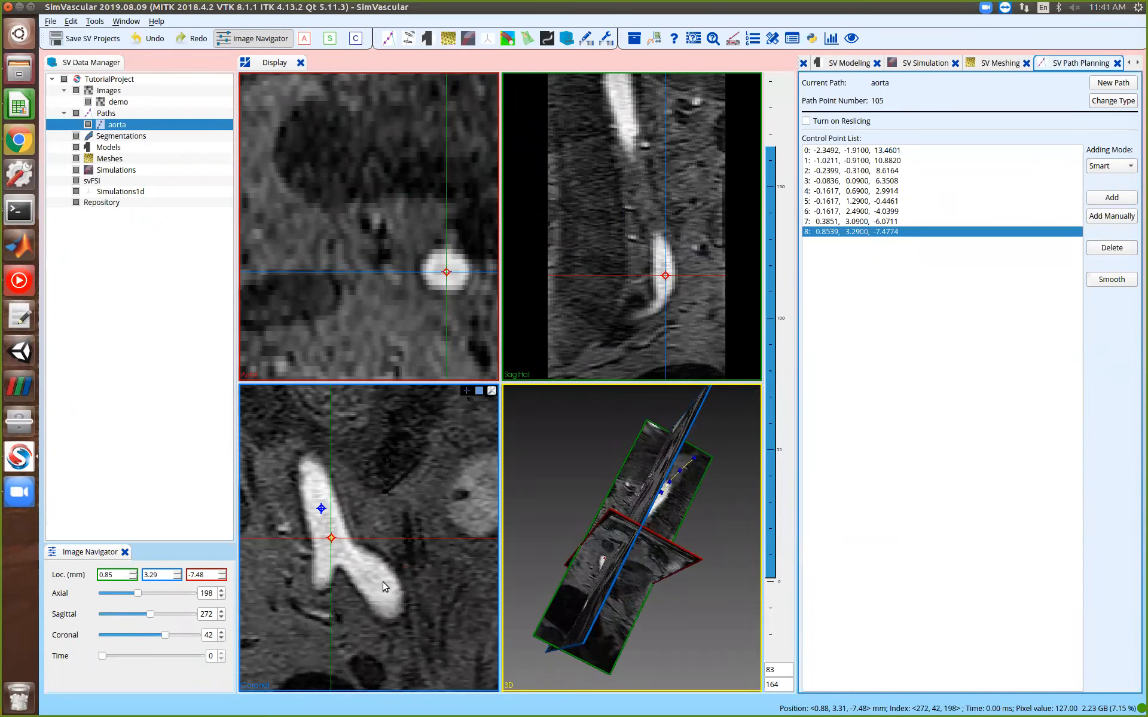
Add a tenth control point at the start of the larger branch below the bifurcation at about (1.87, 3.29, -8.57), centred in its sagittal cross-section
left_click(353, 556)
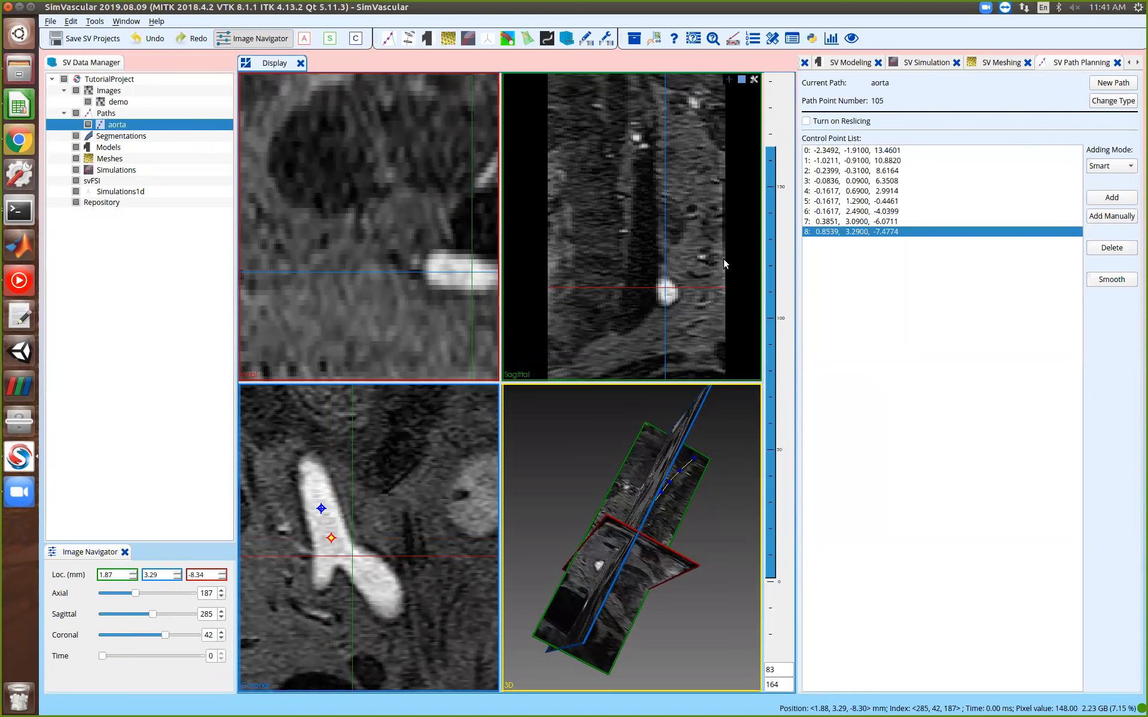
right_click_drag(702, 315, 688, 308)
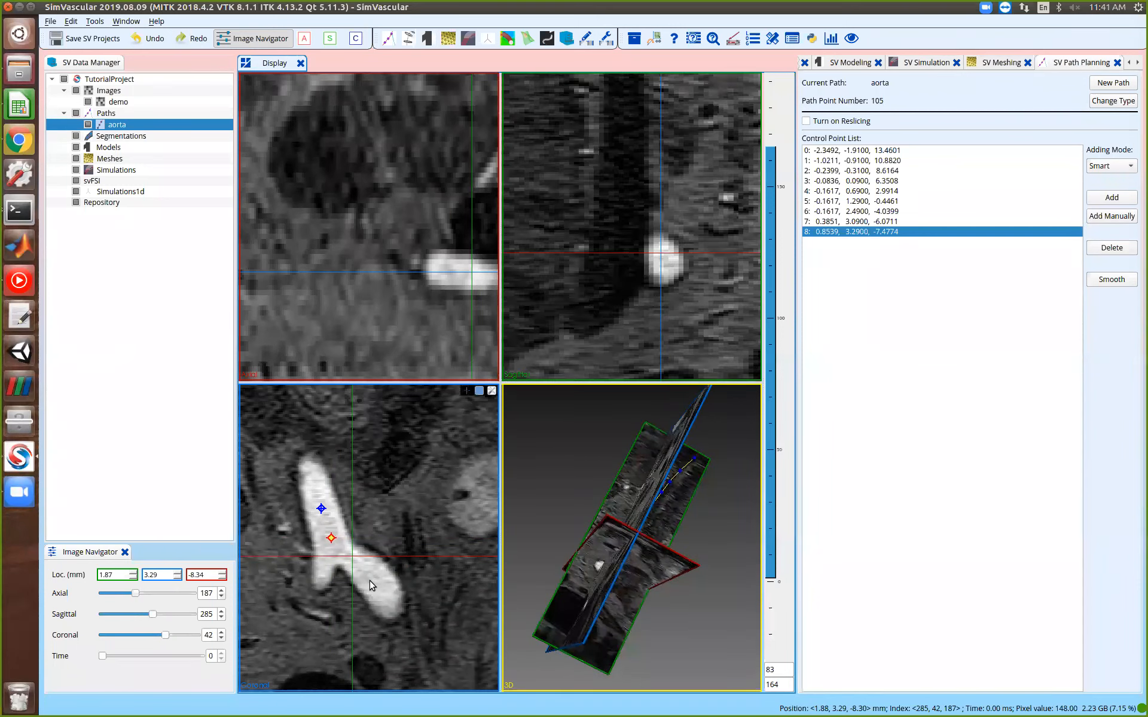
left_click(668, 258)
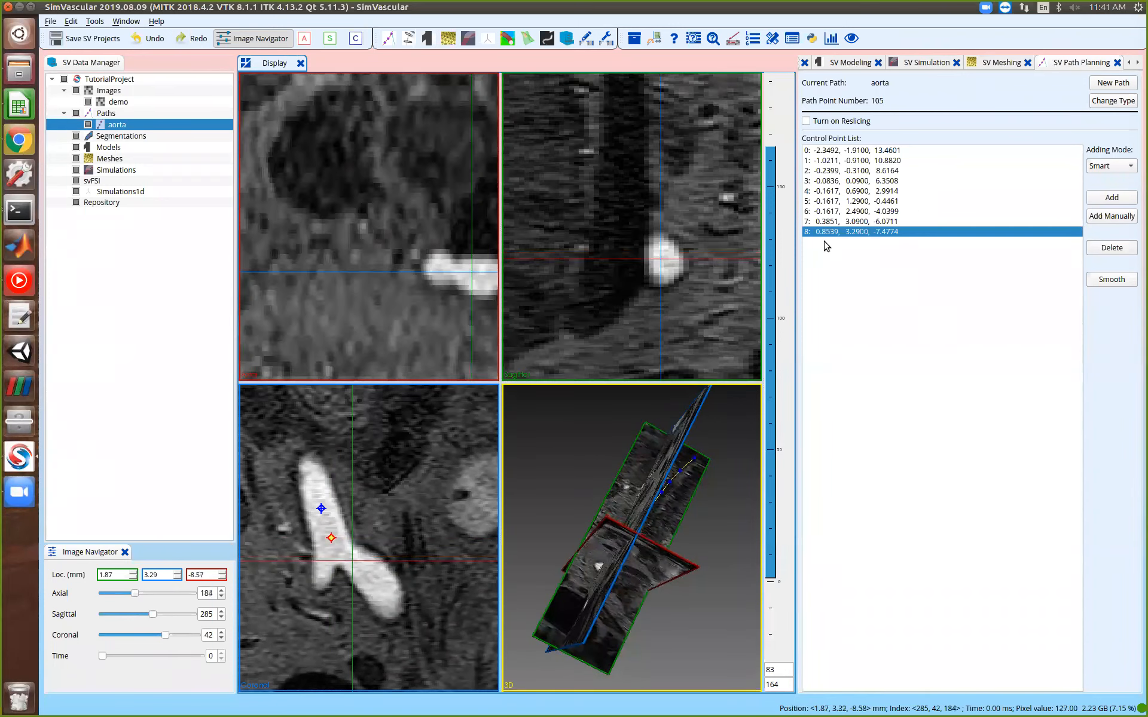
left_click(1112, 217)
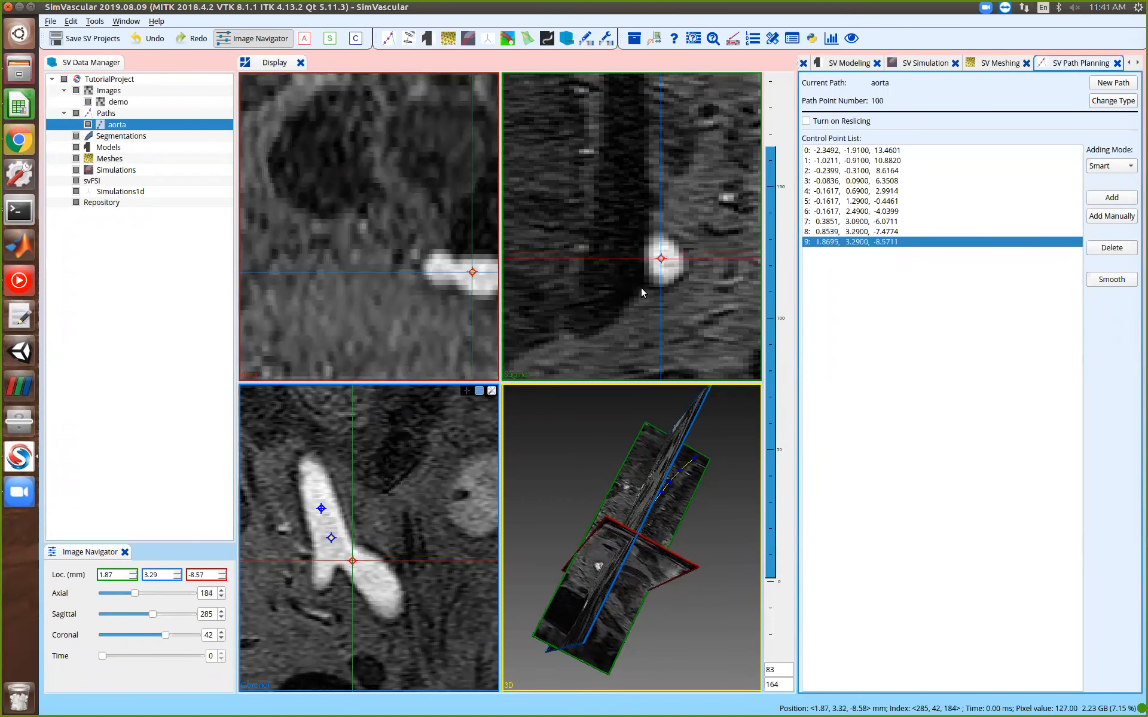
Add an eleventh control point further down the same branch at about (3.51, 2.49, -10.13), centred in its axial cross-section
left_click(387, 595)
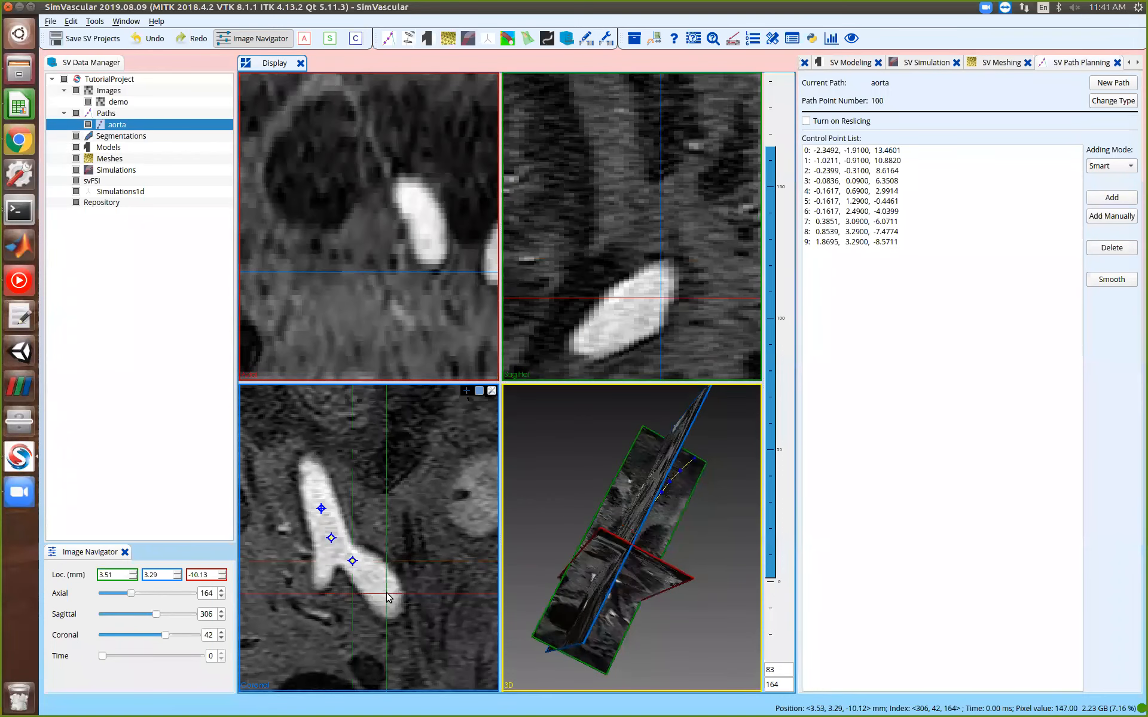
mouse_move(470, 302)
right_mouse_down()
mouse_move(458, 300)
mouse_move(463, 281)
mouse_move(470, 304)
right_mouse_up()
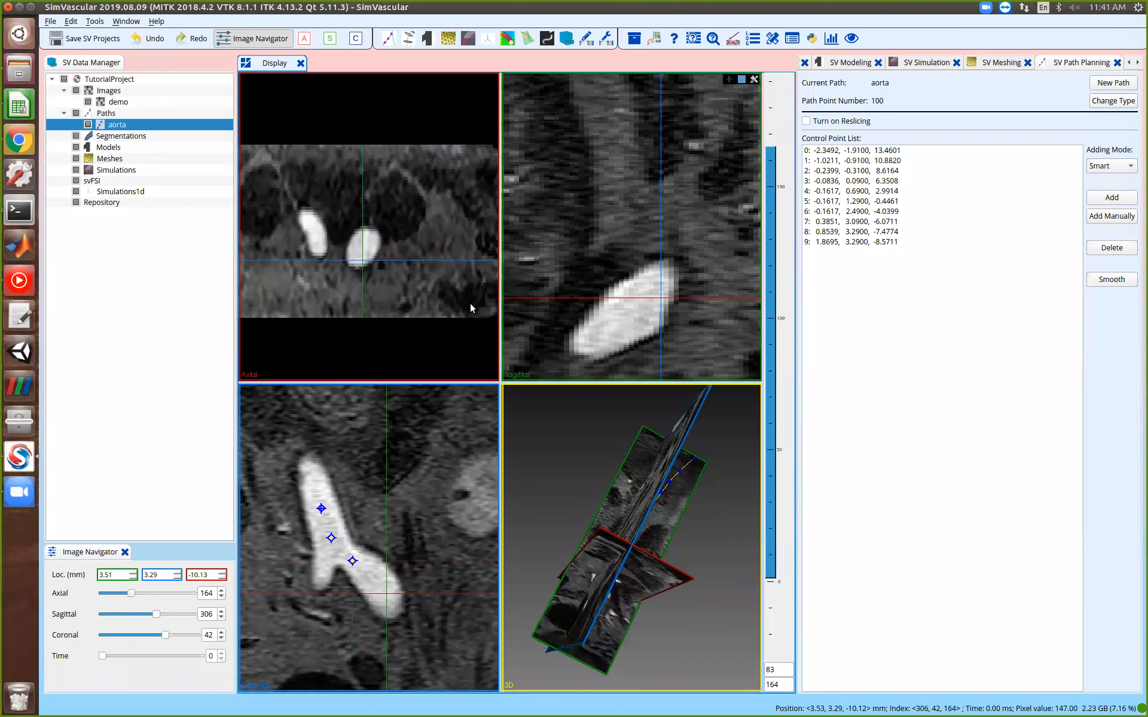
left_click(360, 252)
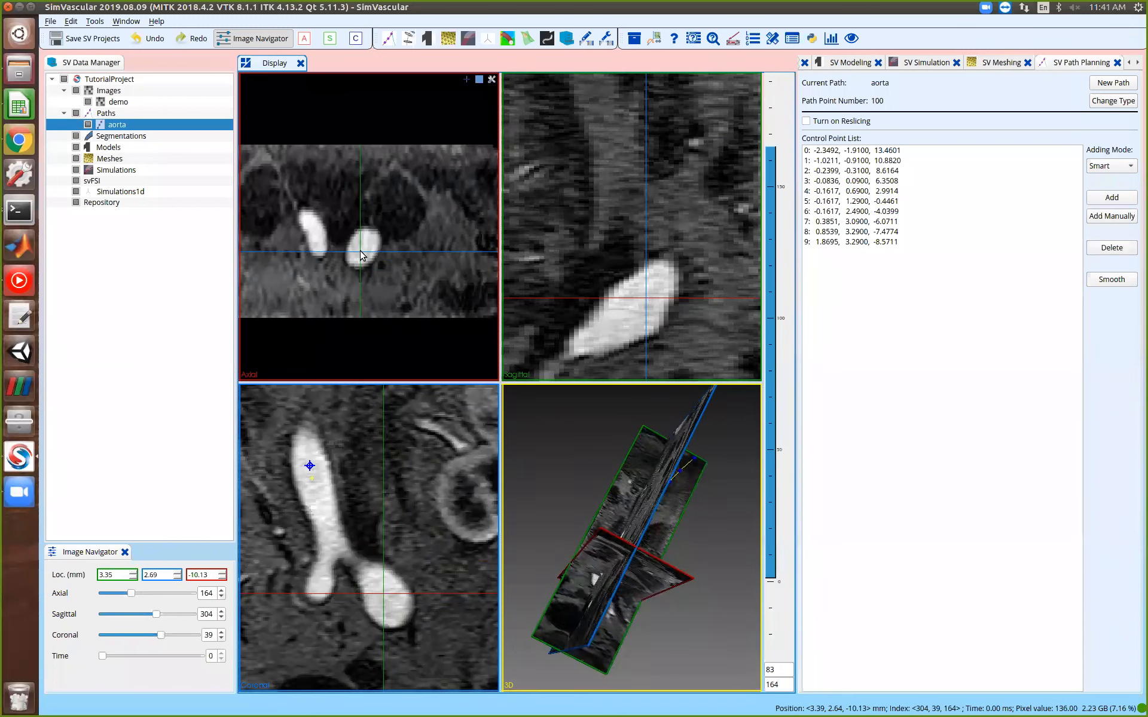
left_click(362, 249)
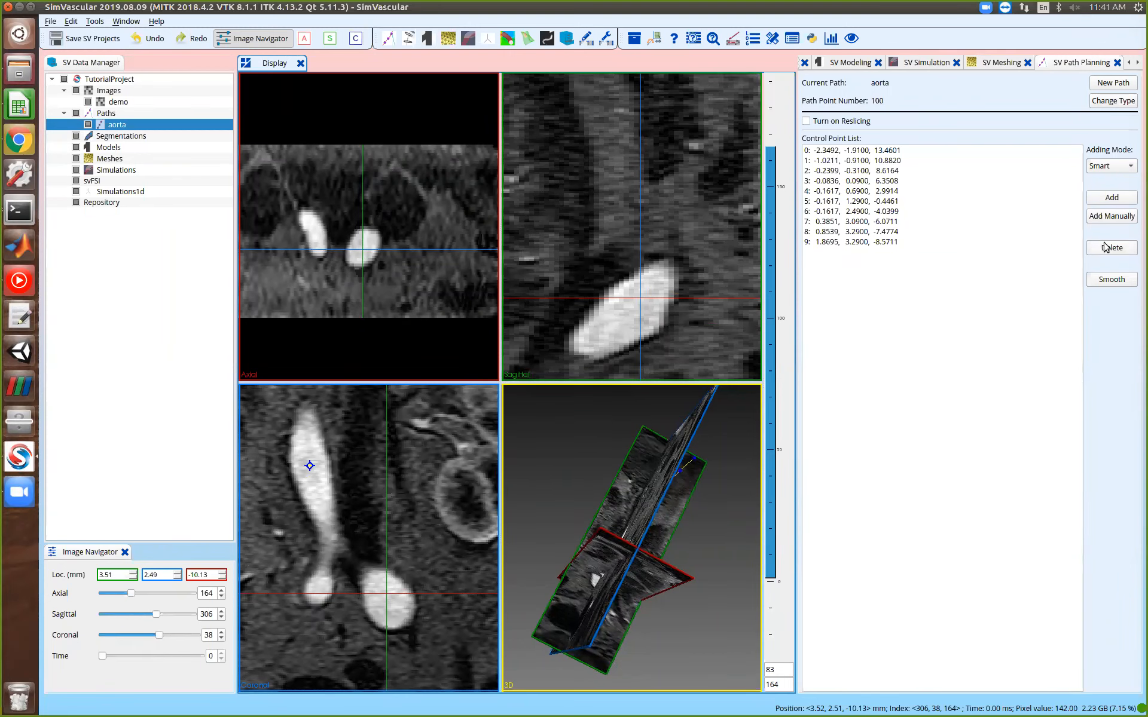
left_click(1112, 197)
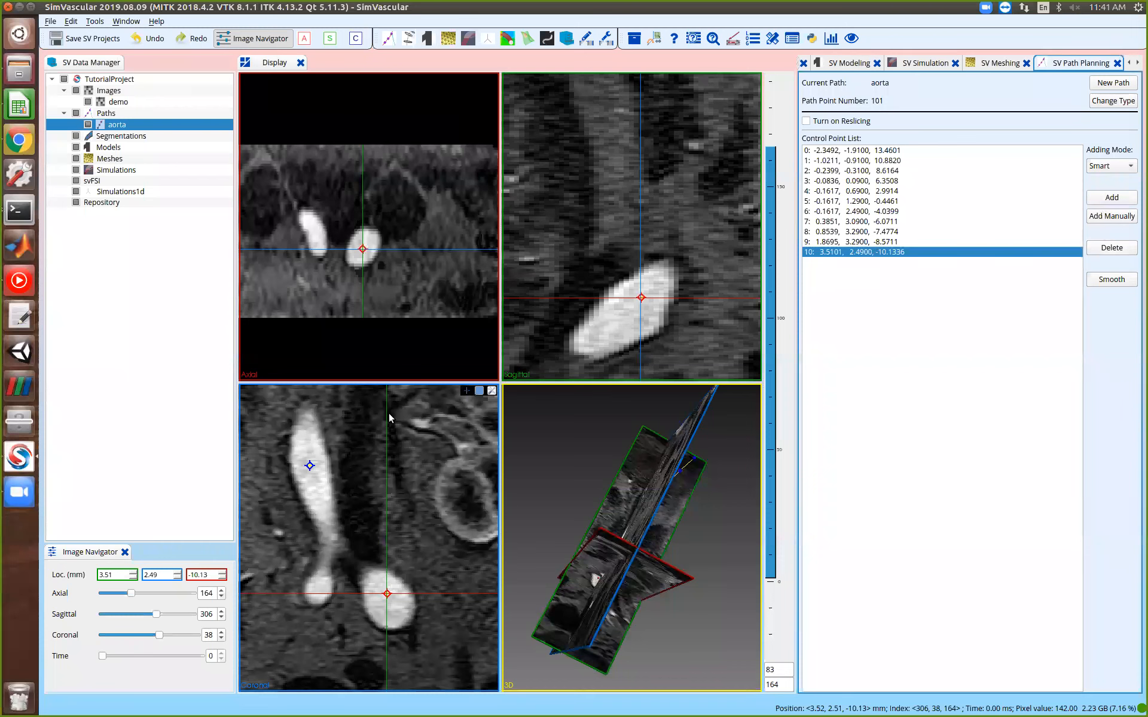
Add a twelfth control point further along the branch at about (3.90, 1.89, -11.07), using the coronal and axial views
scroll(396, 568, "down", 5)
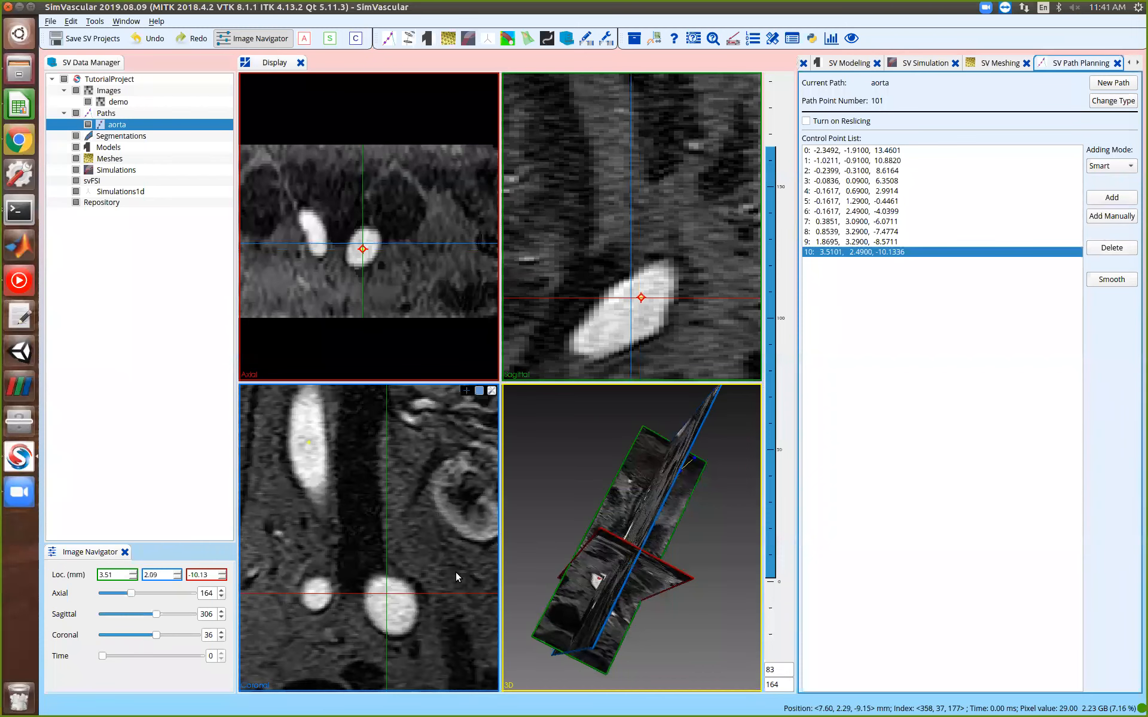
left_click(393, 616)
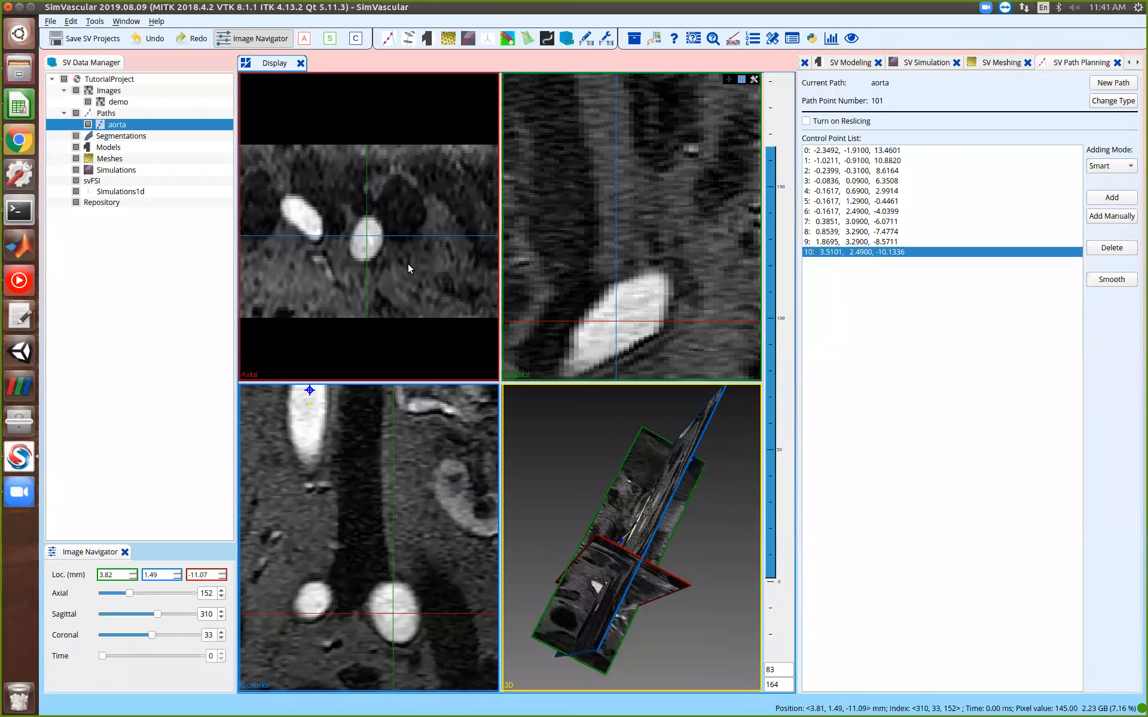
left_click(368, 240)
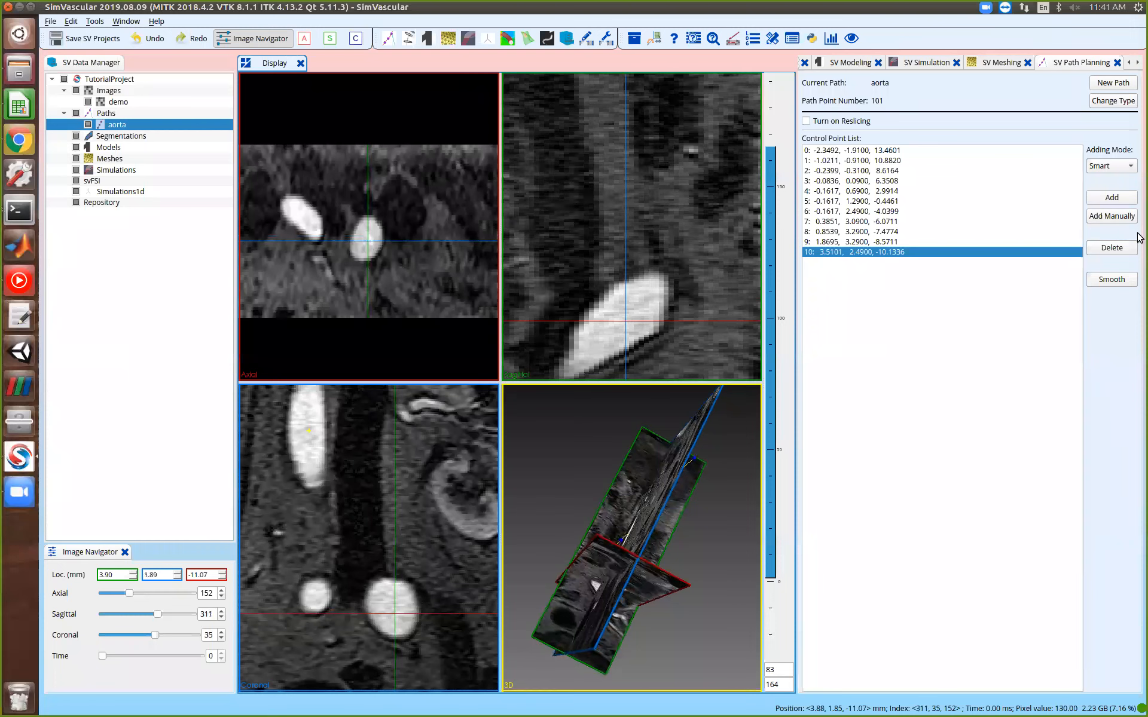
left_click(1101, 200)
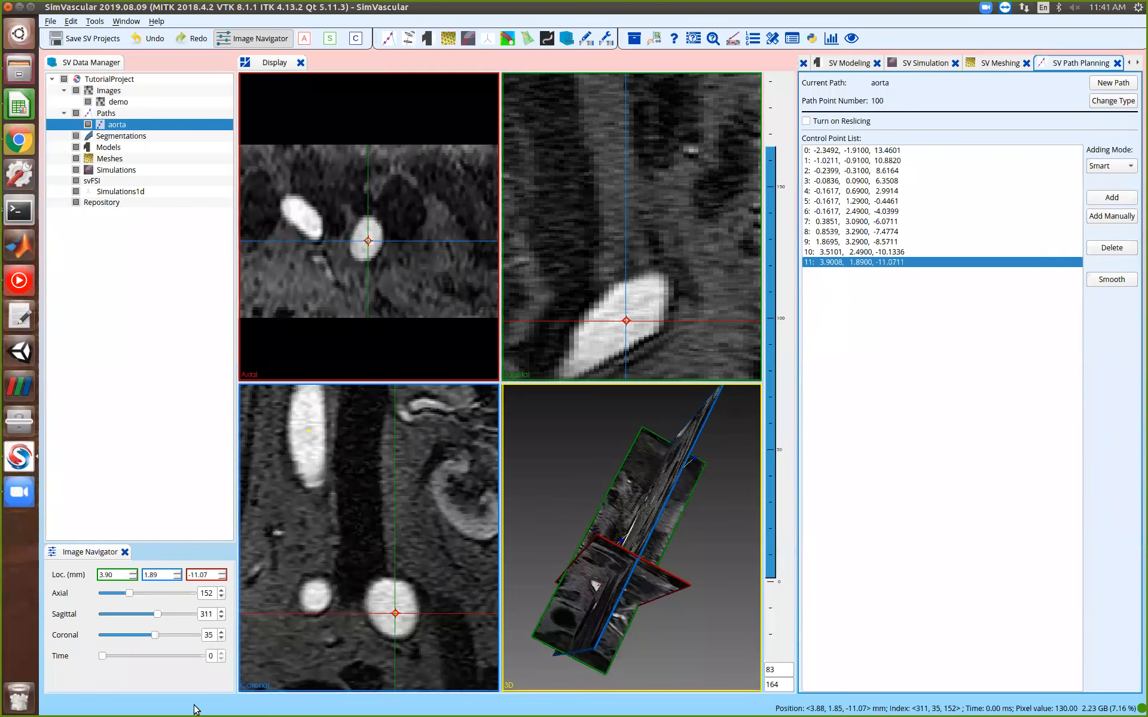
Add a thirteenth control point further along the branch at about (3.90, 1.49, -11.54), centred using the coronal and axial views
scroll(430, 658, "down", 1)
scroll(430, 657, "down", 2)
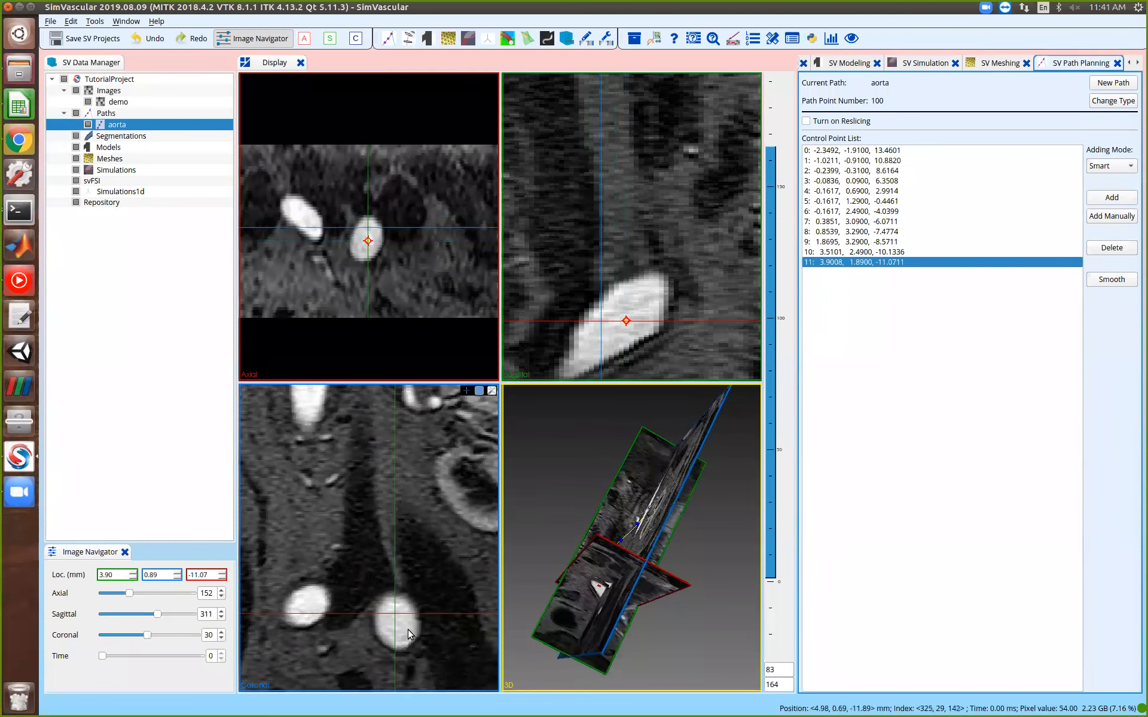
scroll(407, 629, "down", 4)
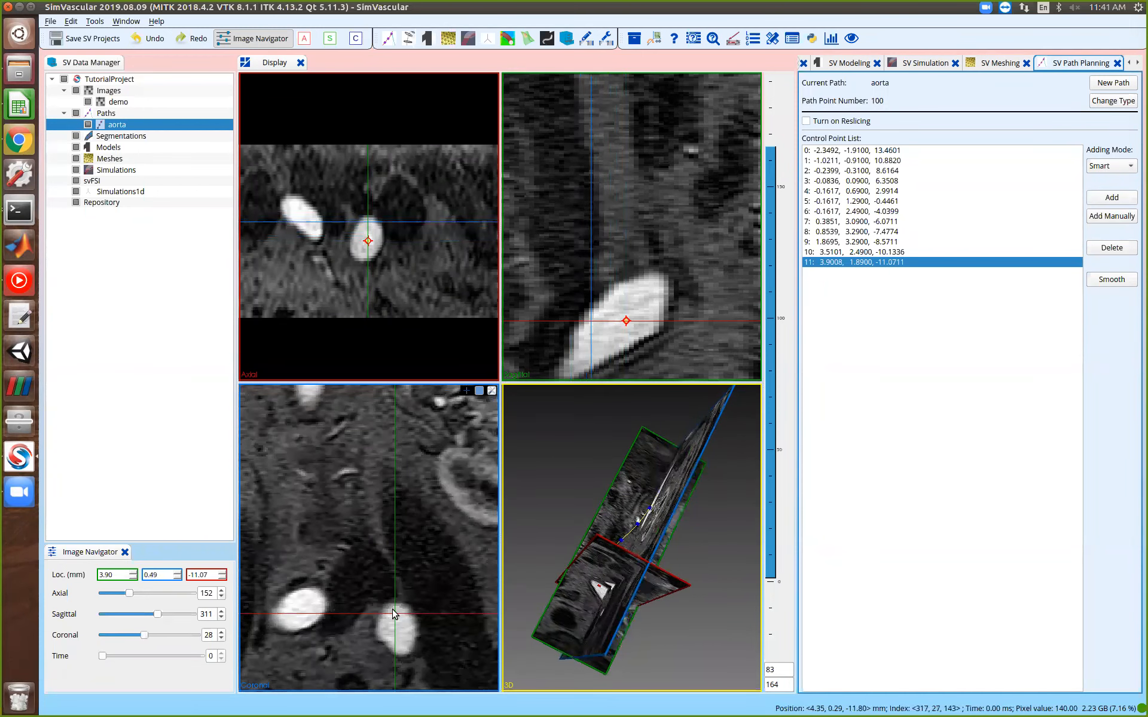
scroll(379, 627, "up", 3)
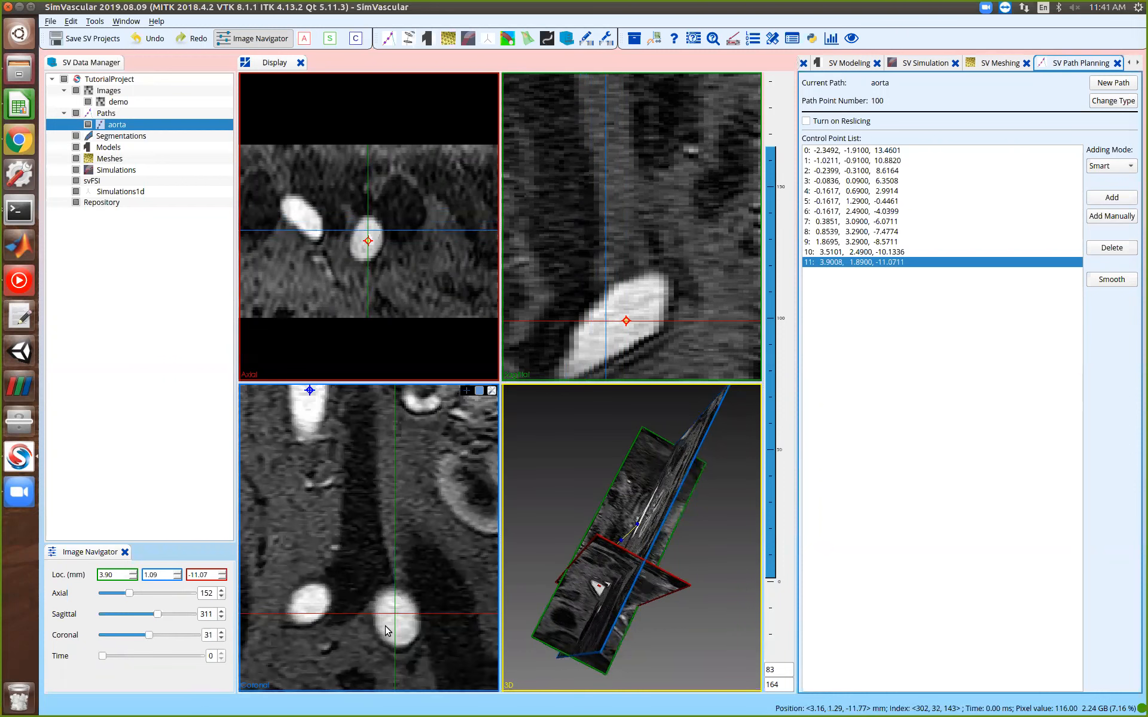
left_click(399, 626)
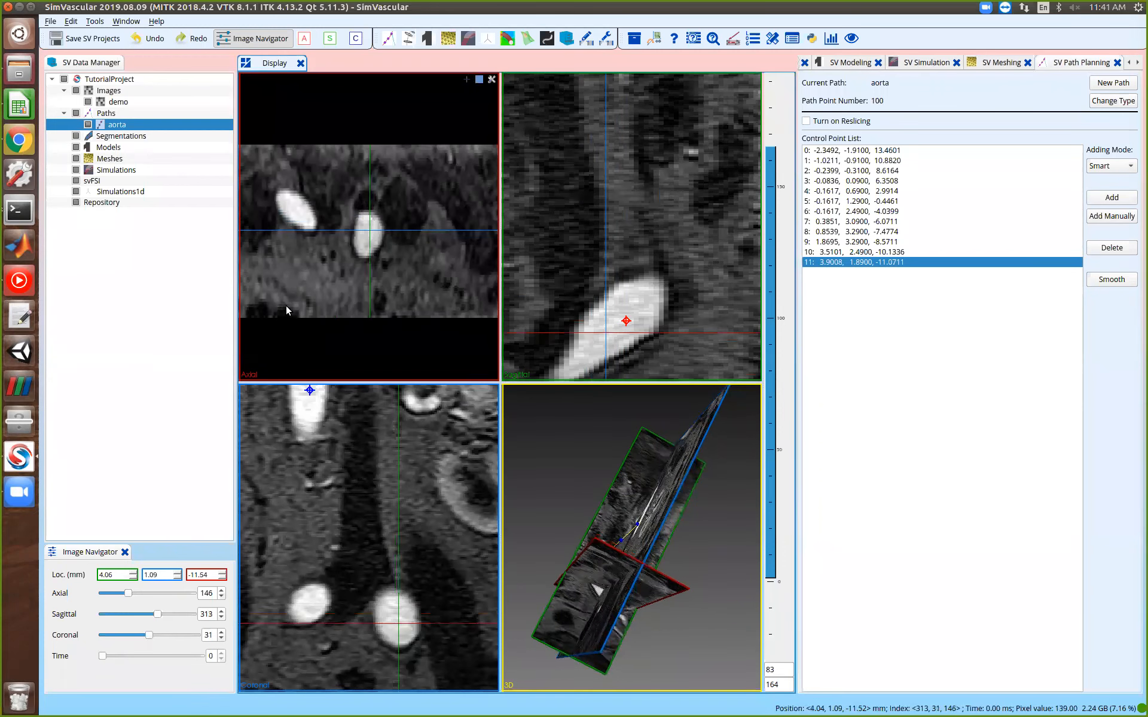
left_click(368, 237)
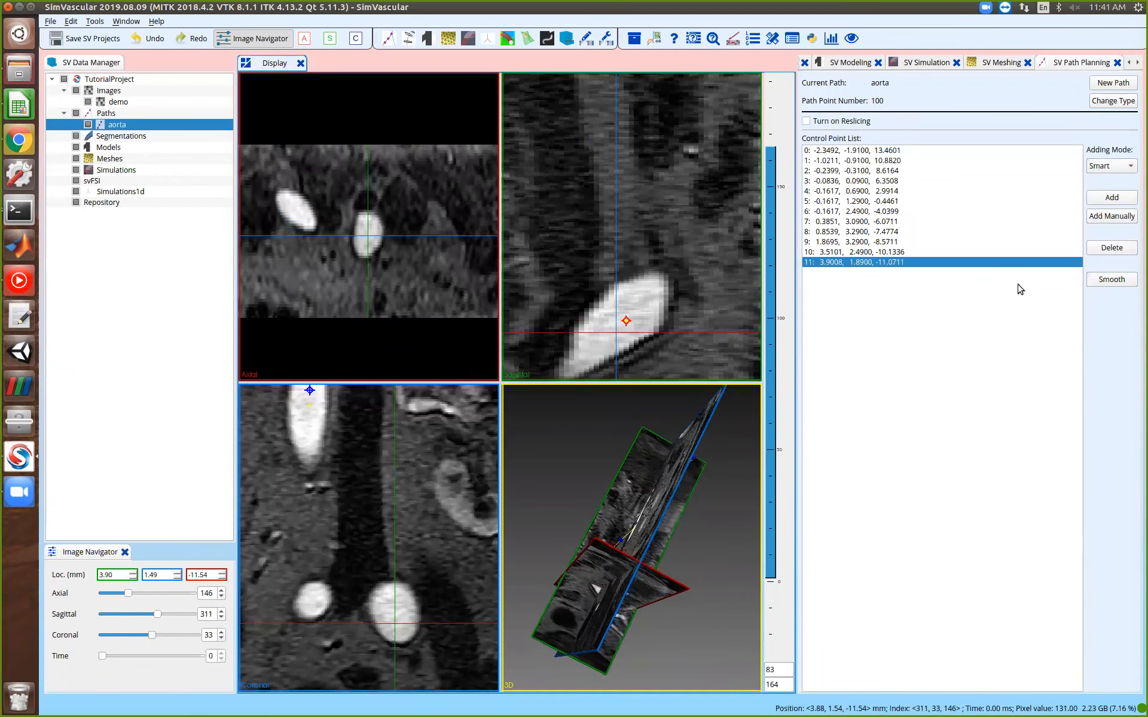
left_click(1110, 204)
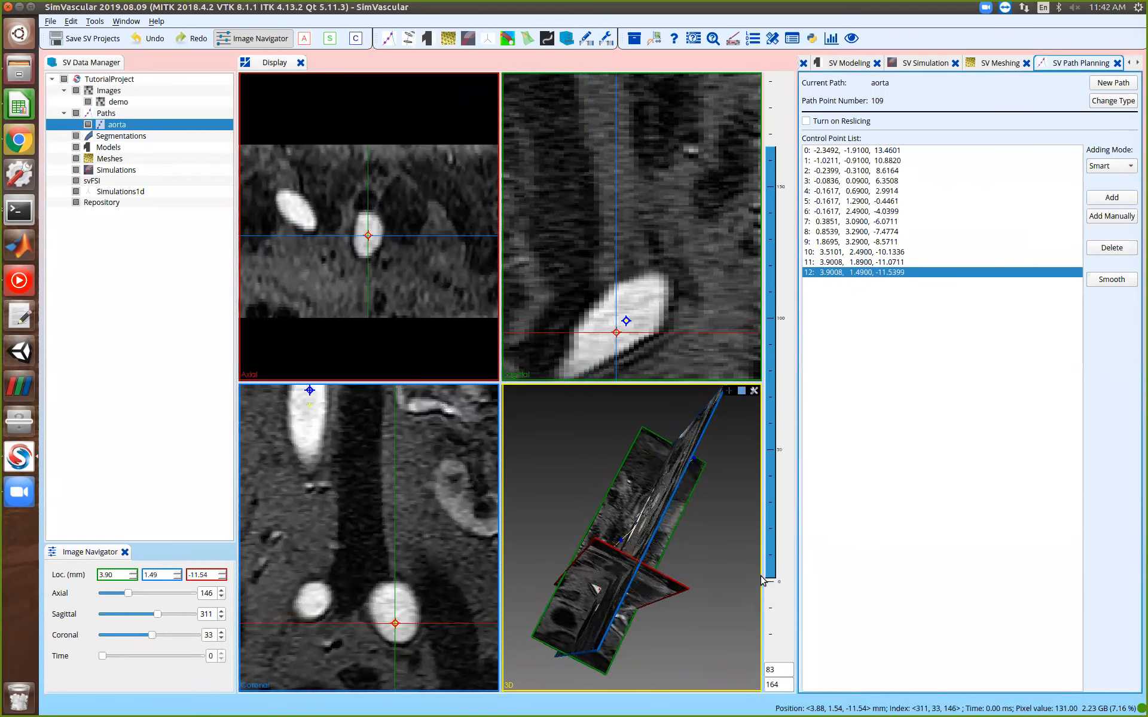
Inspect the whole aorta path from several angles in the 3D view with the crosshair planes temporarily hidden
left_click_drag(715, 494, 676, 383)
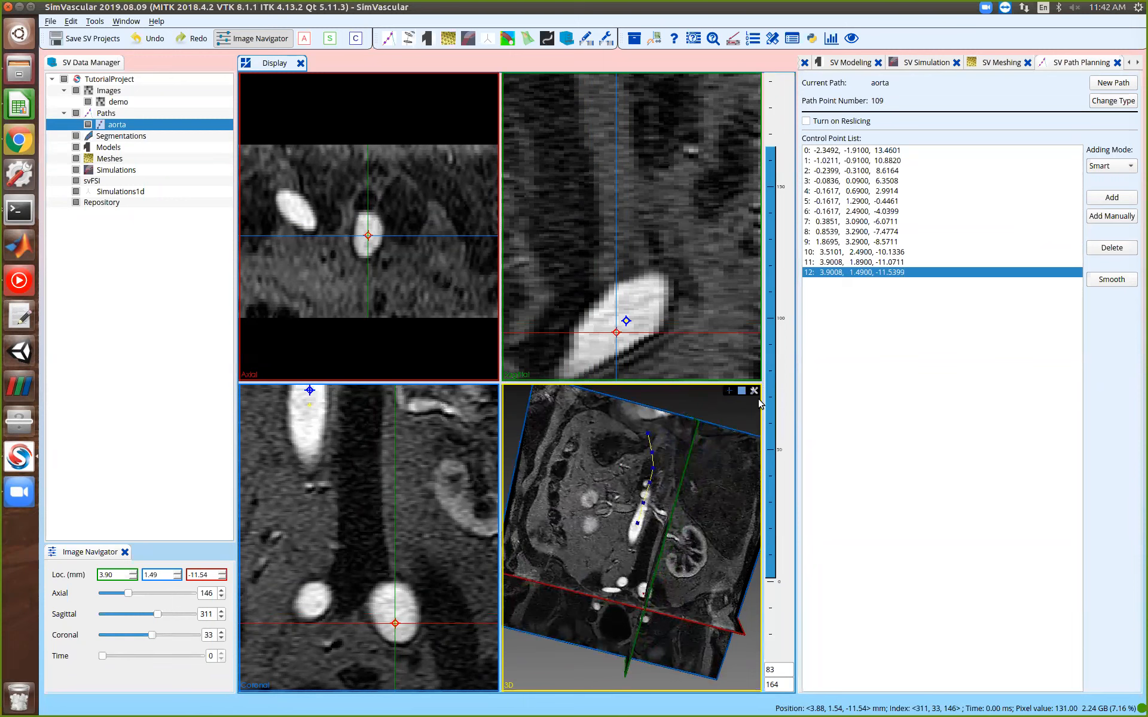
left_click(729, 390)
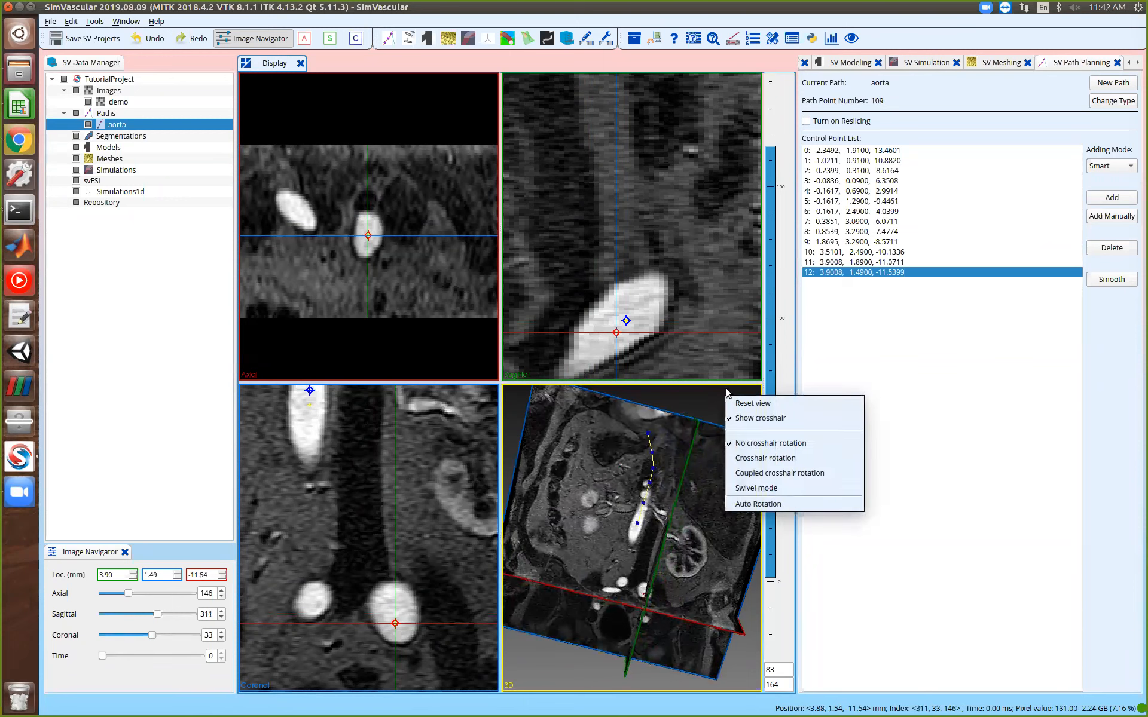
left_click(738, 417)
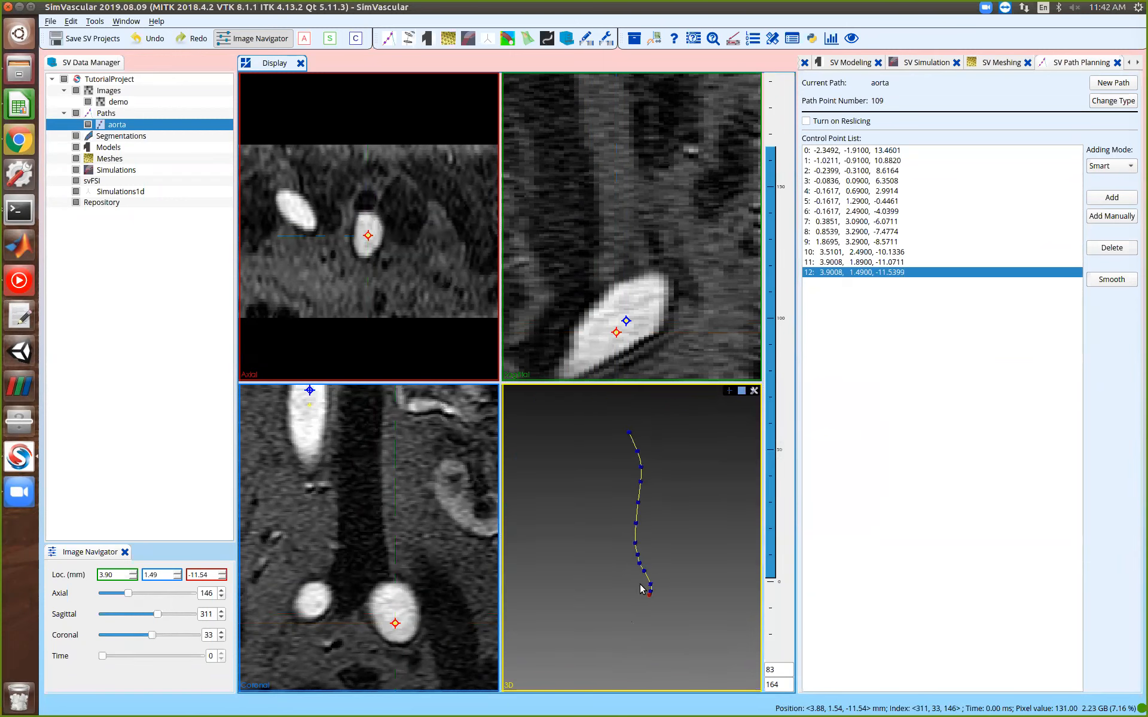
scroll(599, 616, "up", 3)
left_click_drag(596, 616, 589, 456)
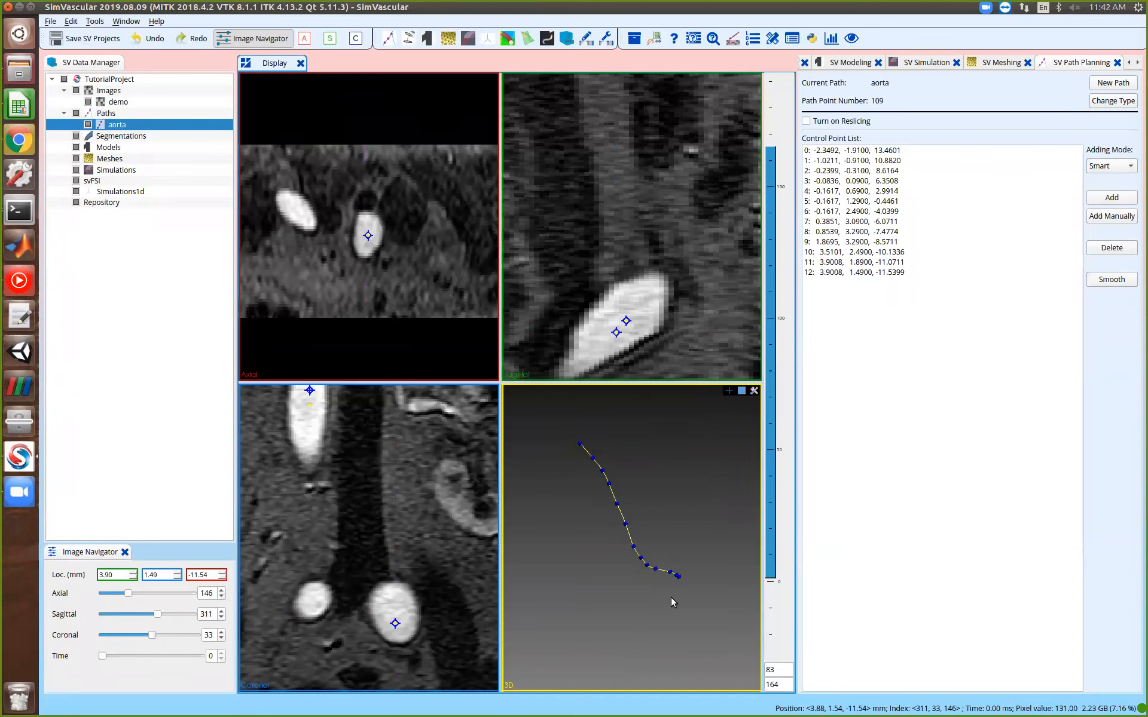
left_click_drag(687, 544, 611, 576)
scroll(571, 598, "down", 5)
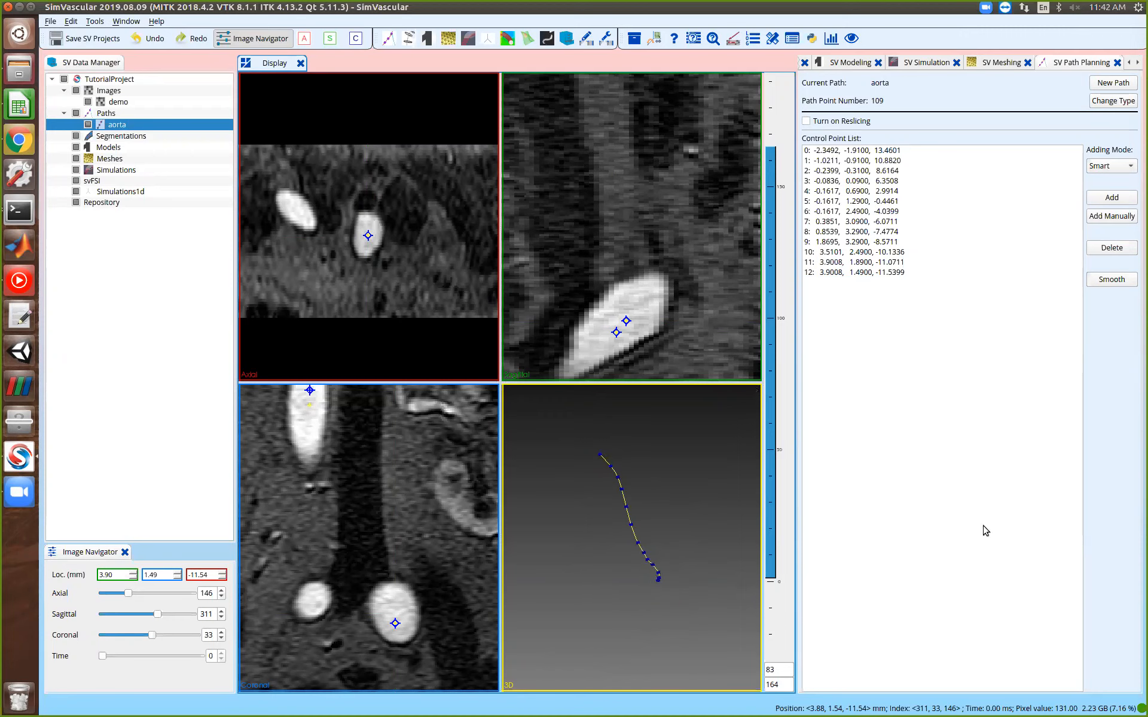
left_click_drag(674, 478, 675, 486)
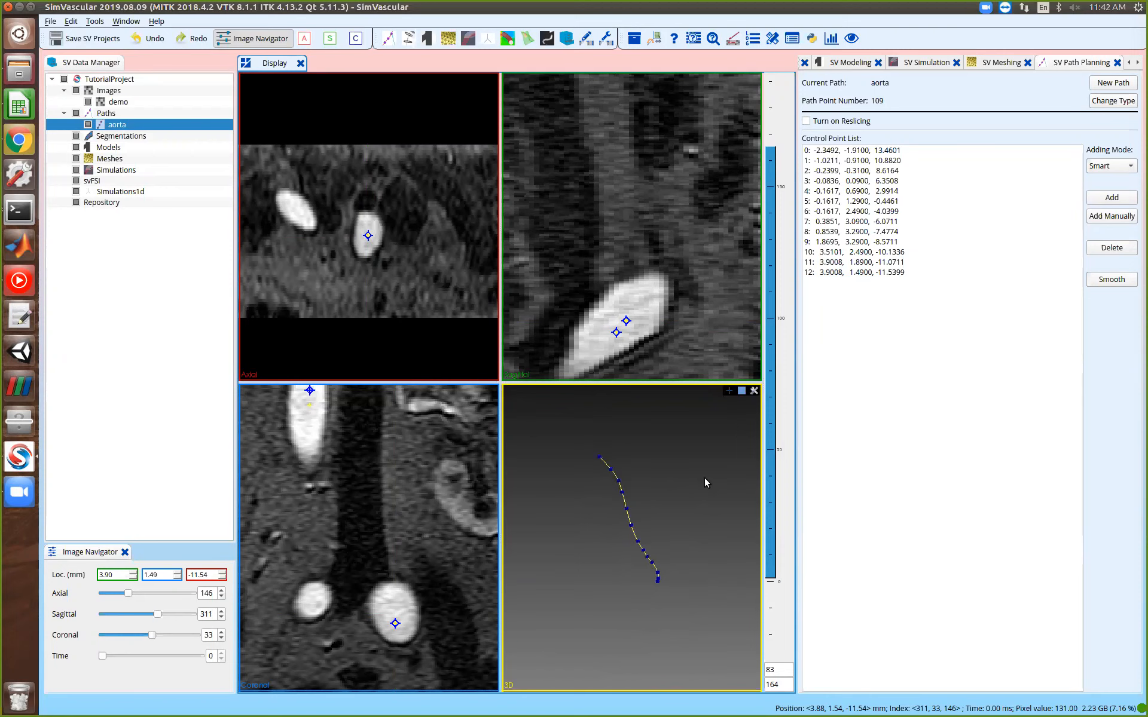
left_click(729, 391)
left_click(738, 417)
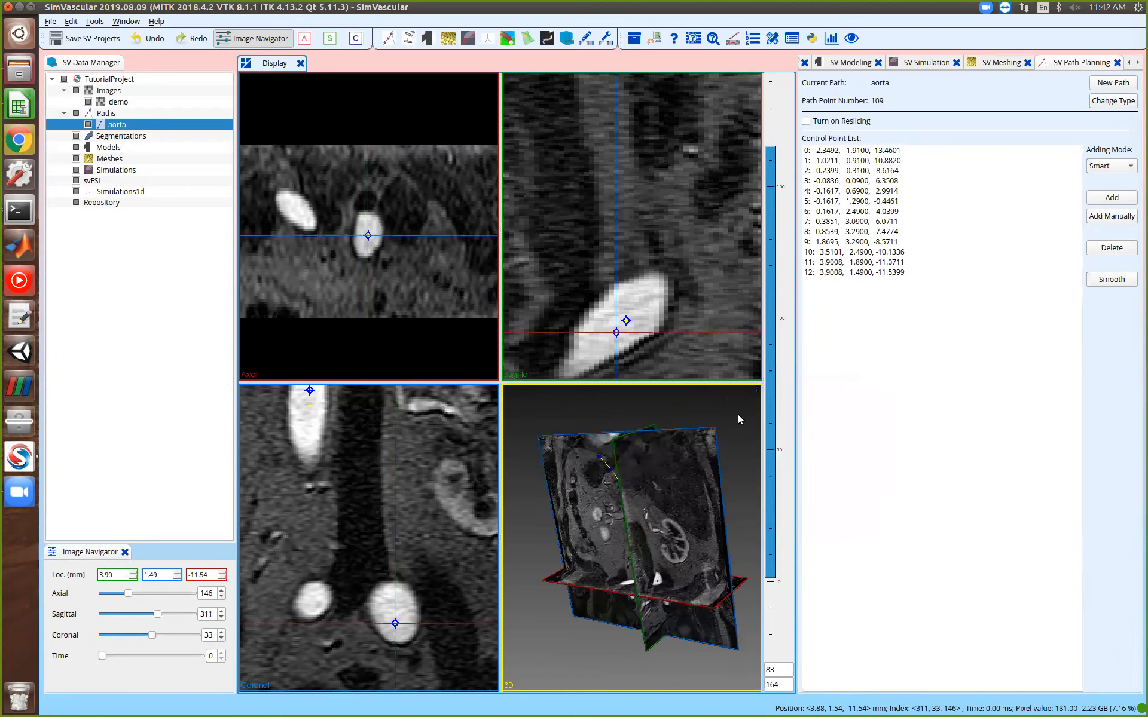
Move the sixth control point out of the vessel to about (-3.94, -4.62, -5.42), using the coronal and axial views
left_click(884, 202)
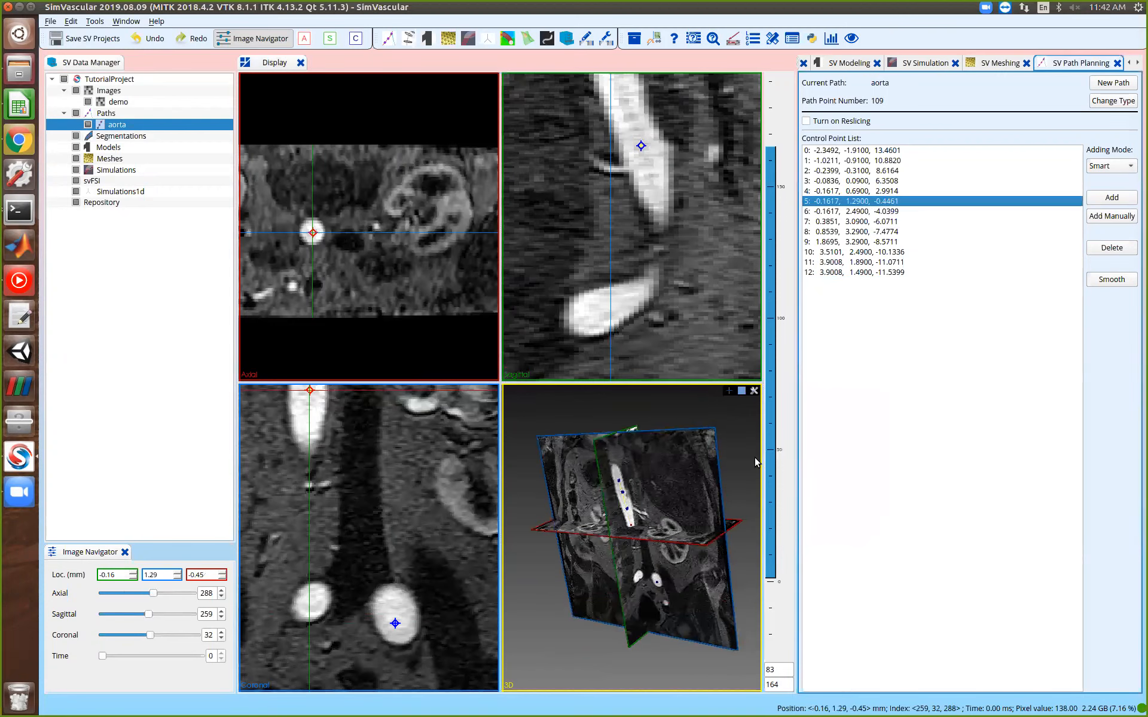
left_click_drag(759, 473, 805, 463)
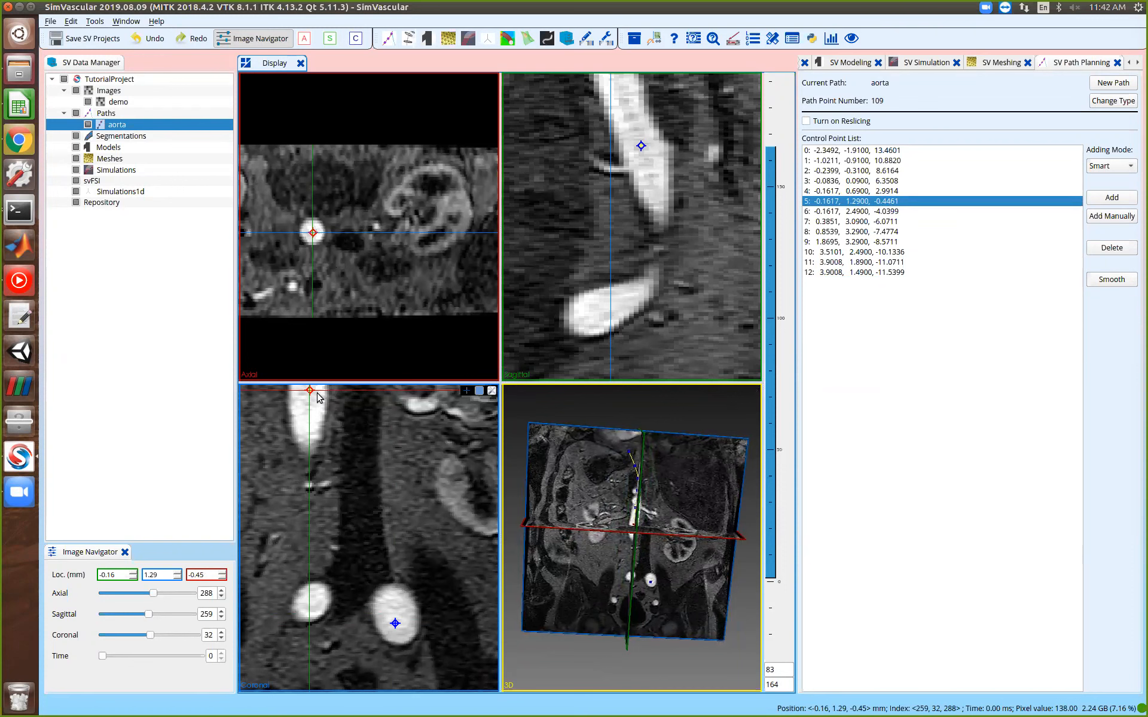
left_click_drag(310, 391, 250, 477)
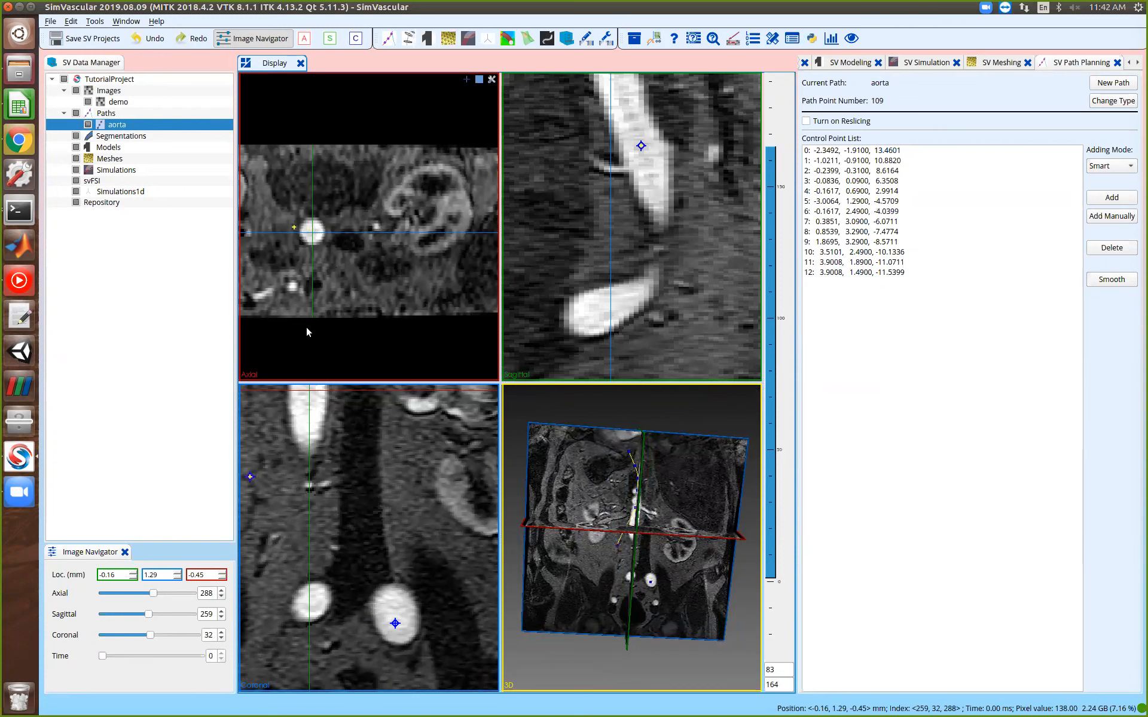
left_click(250, 478)
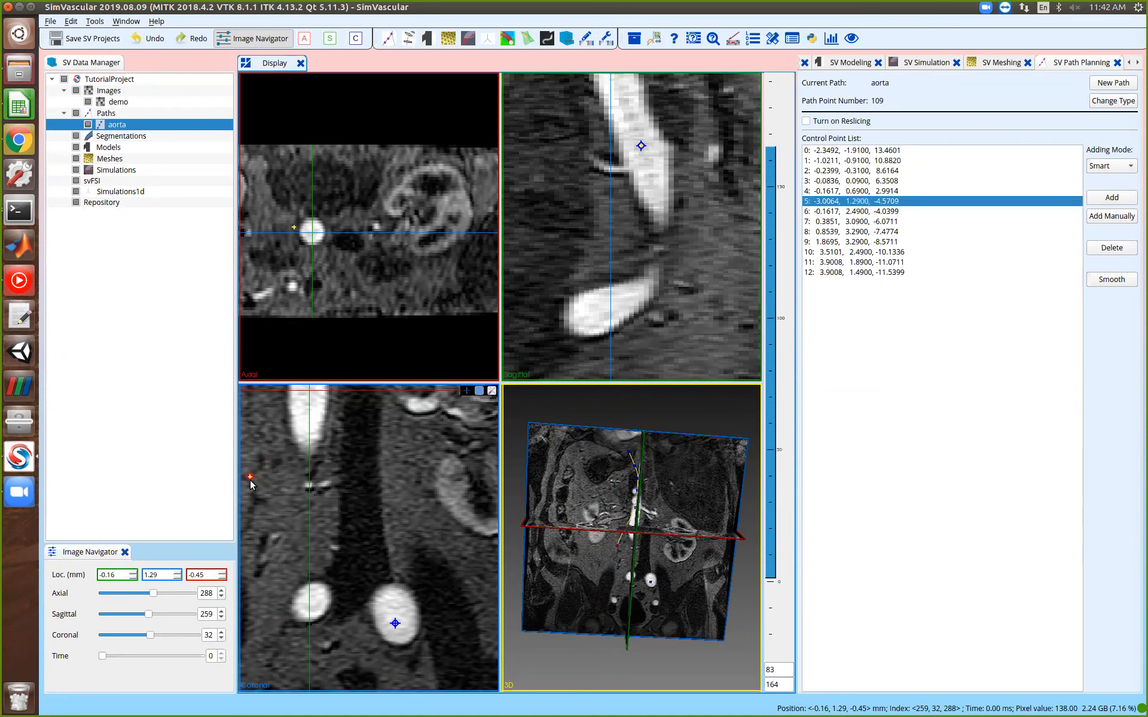
left_click_drag(251, 482, 257, 500)
left_click(823, 202)
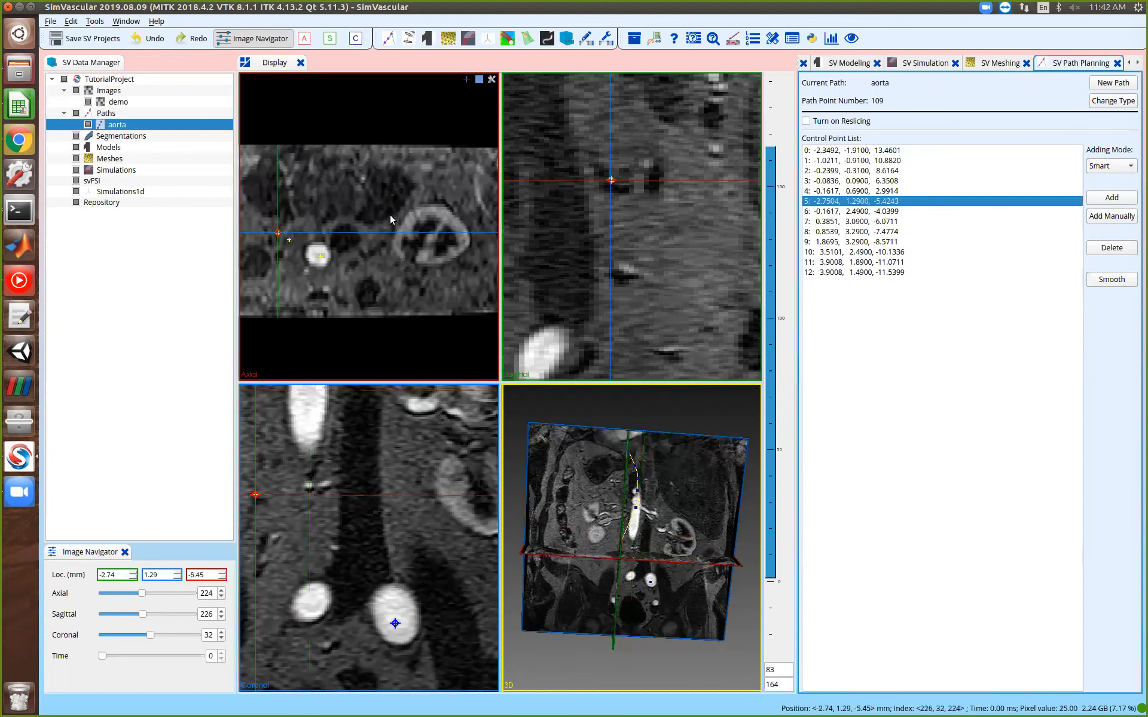
left_click_drag(283, 230, 261, 152)
Hide the crosshair planes and examine how the displaced sixth control point bends the path in 3D
left_click(729, 390)
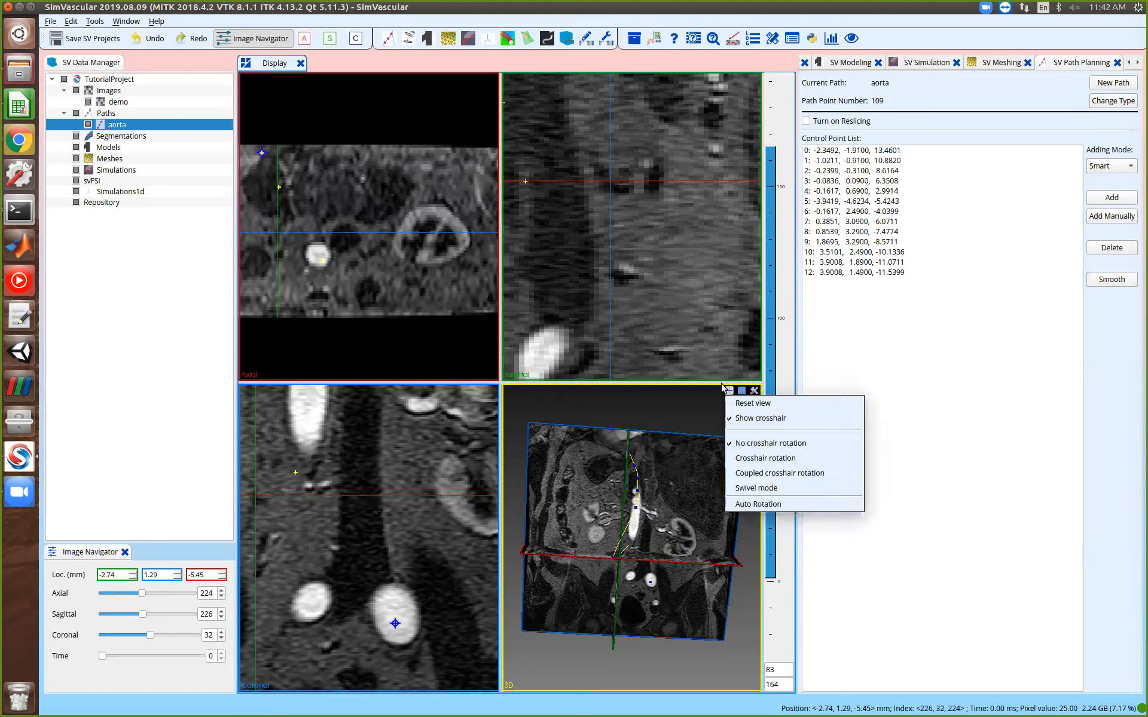
left_click(750, 416)
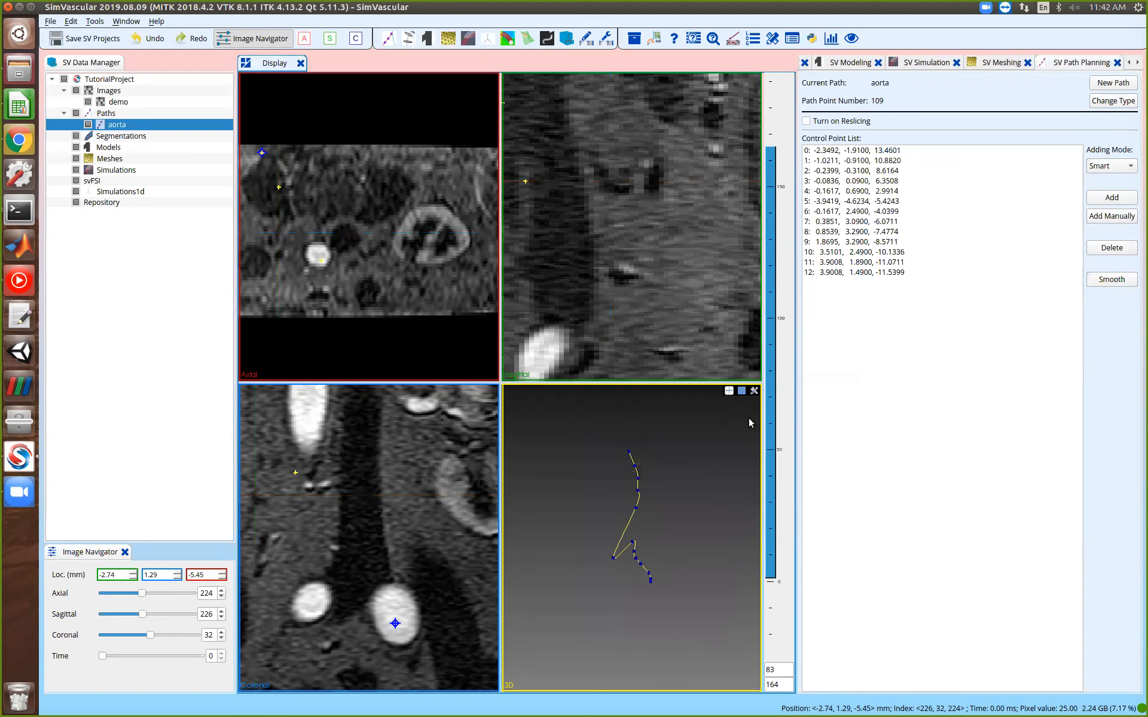
left_click_drag(568, 532, 605, 511)
scroll(675, 494, "up", 4)
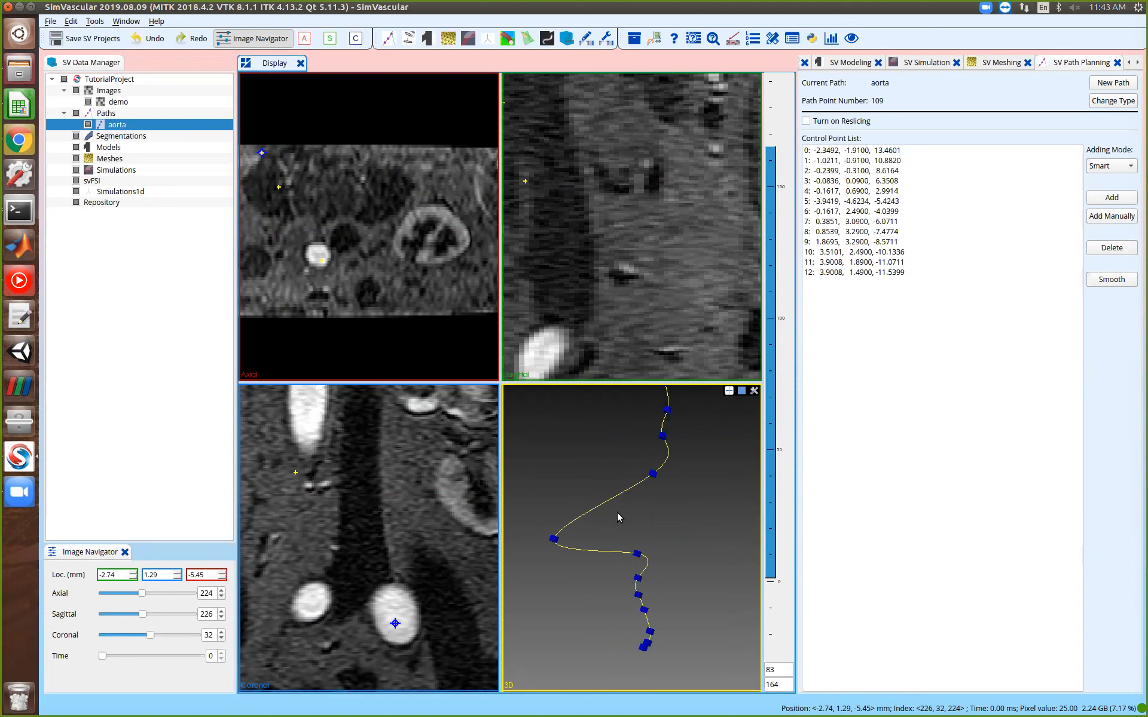
Delete the displaced sixth control point from the aorta path and show the crosshair planes again
left_click(827, 202)
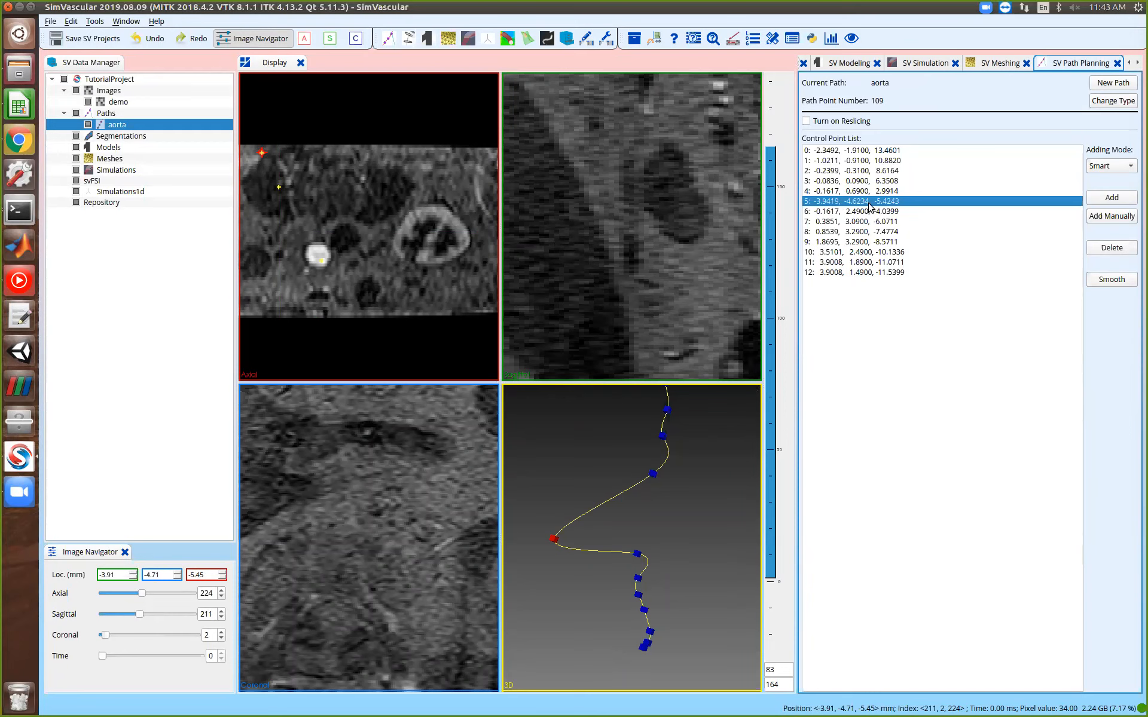
left_click(1111, 248)
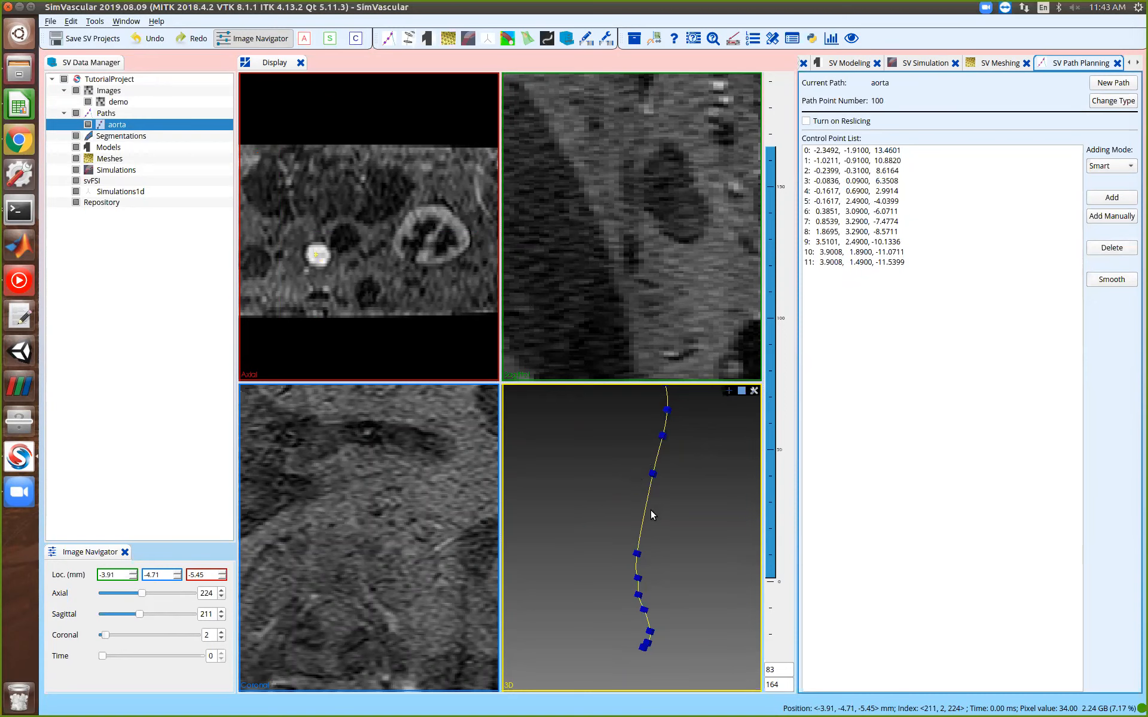
left_click(653, 475)
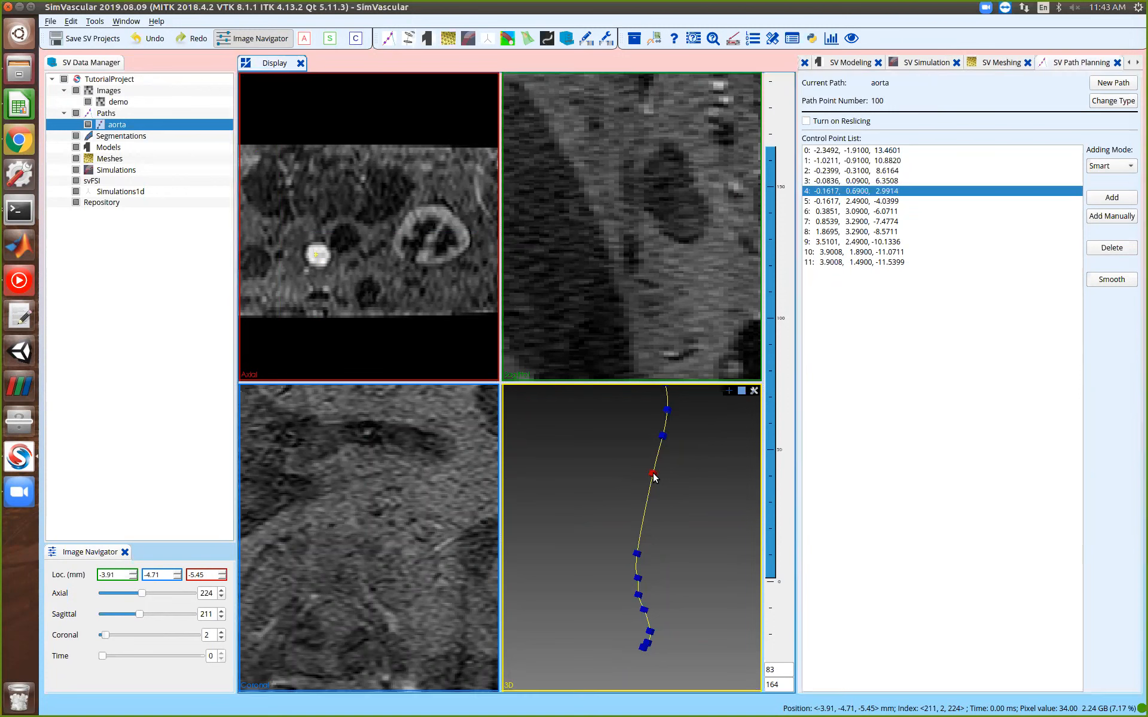
left_click(729, 391)
left_click(738, 416)
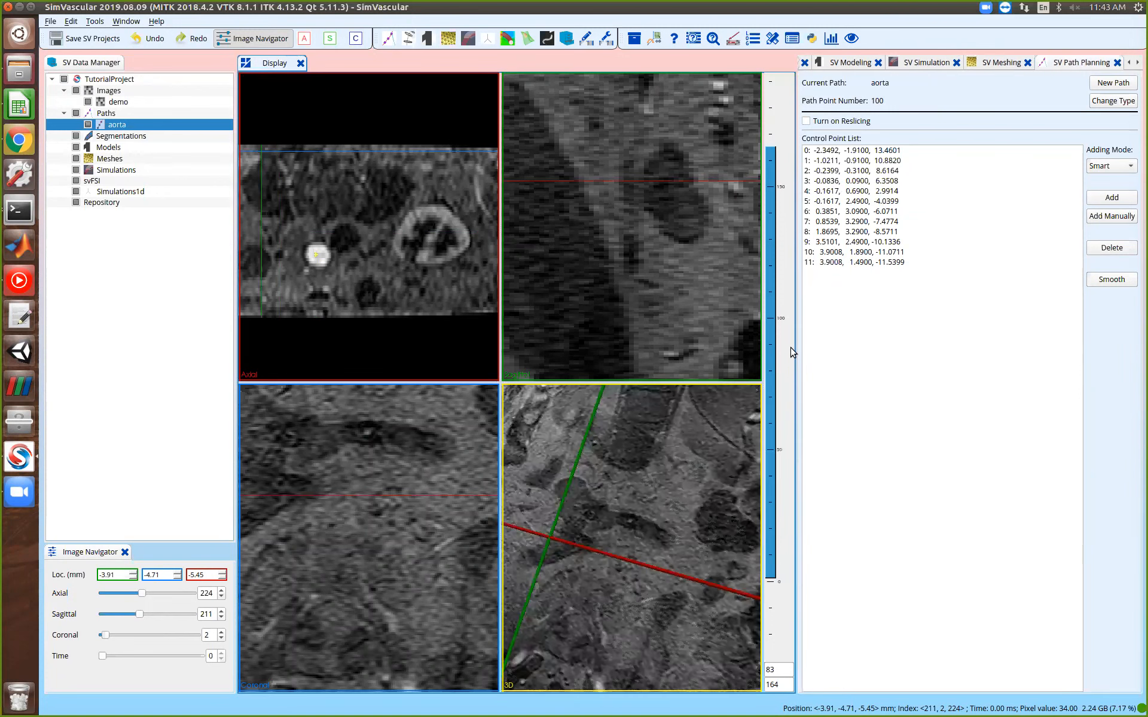
Add a replacement control point just below the fifth one at about (-0.16, 0.89, 0.80), centred in the aorta's axial cross-section
left_click(824, 192)
scroll(414, 259, "down", 15)
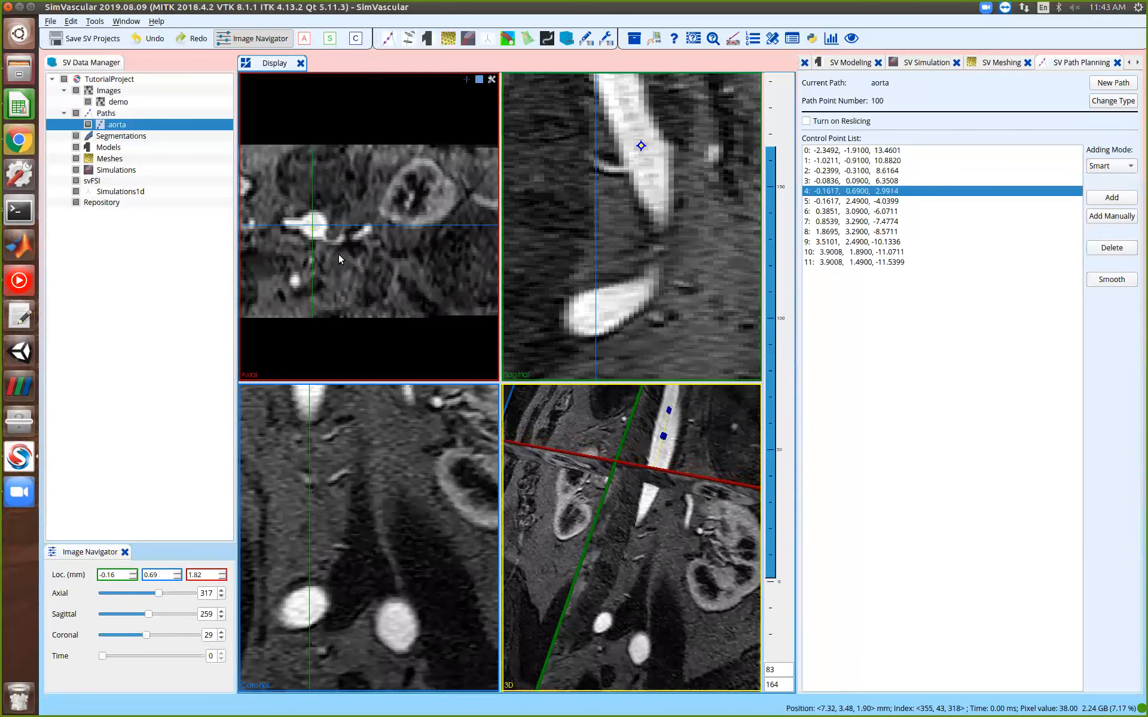
right_click_drag(338, 253, 339, 245)
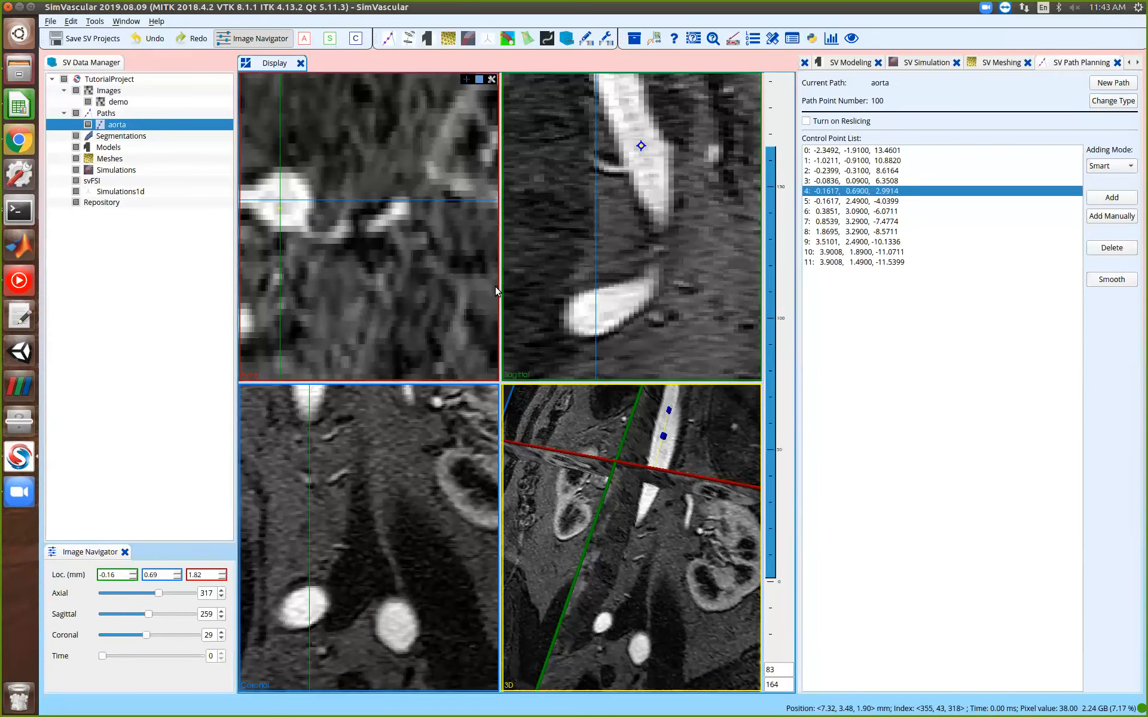
middle_click_drag(436, 469, 468, 614)
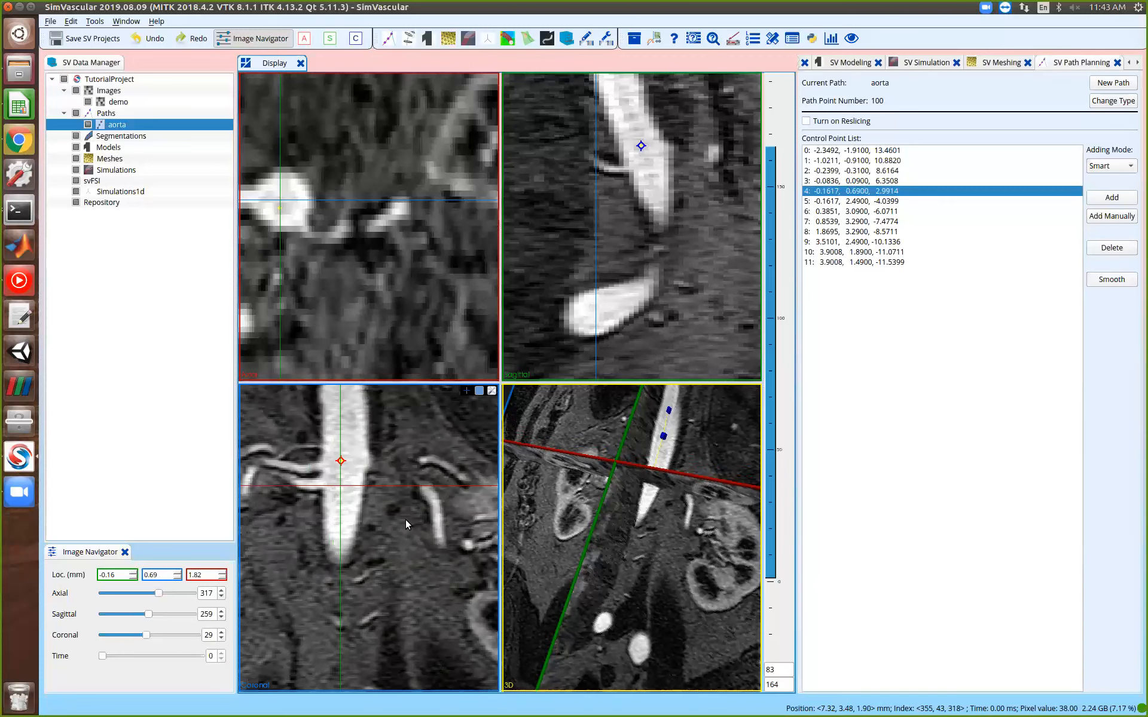
left_click(342, 509)
left_click(341, 507)
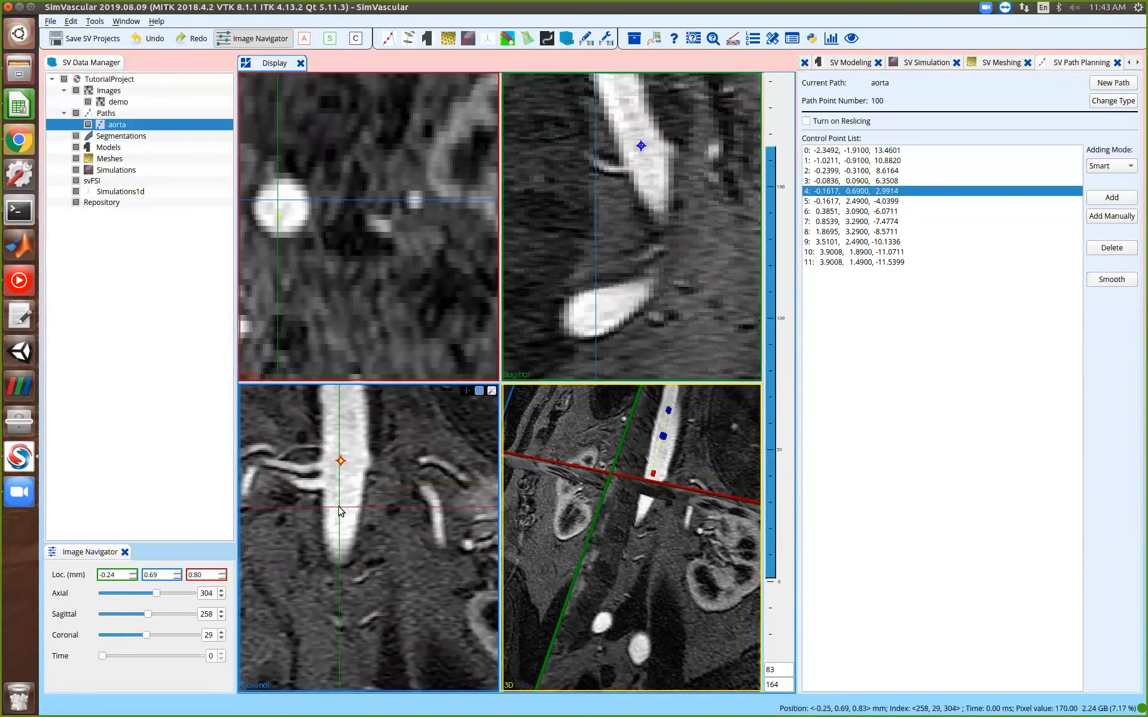
left_click(281, 206)
left_click(1113, 199)
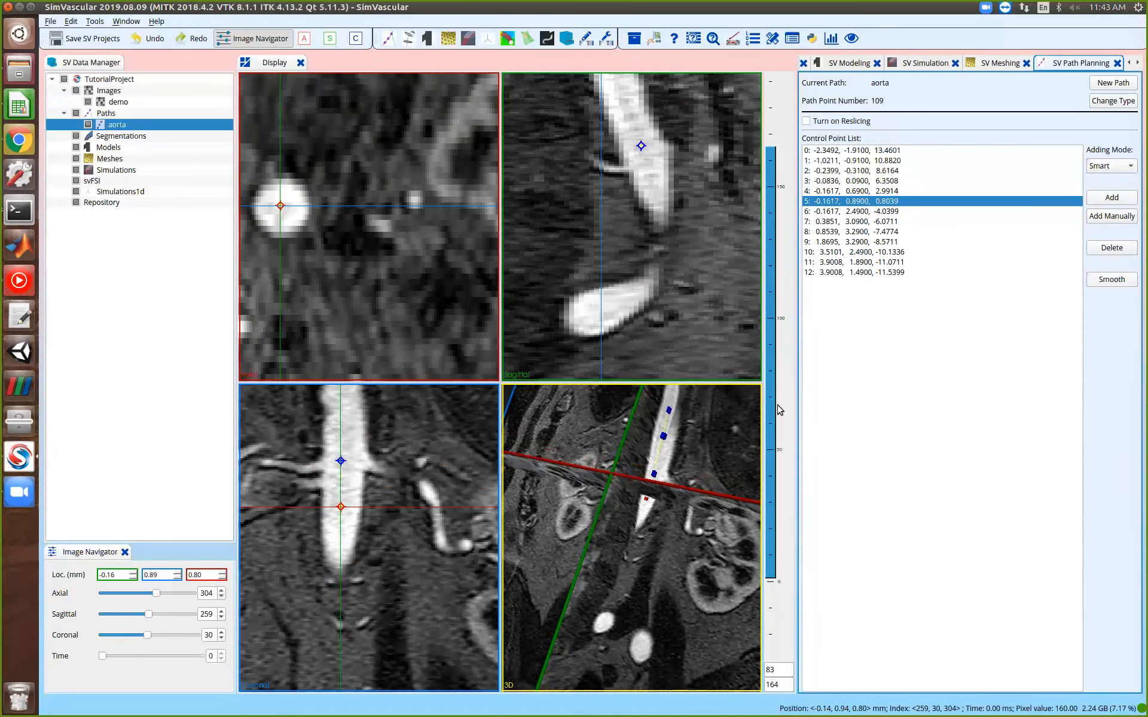
Check the path's shape around the replacement sixth control point in 3D with the crosshair planes temporarily hidden
left_click(729, 390)
left_click(754, 413)
left_click_drag(697, 432, 593, 449)
scroll(634, 439, "down", 5)
scroll(593, 450, "up", 6)
left_click_drag(715, 497, 636, 495)
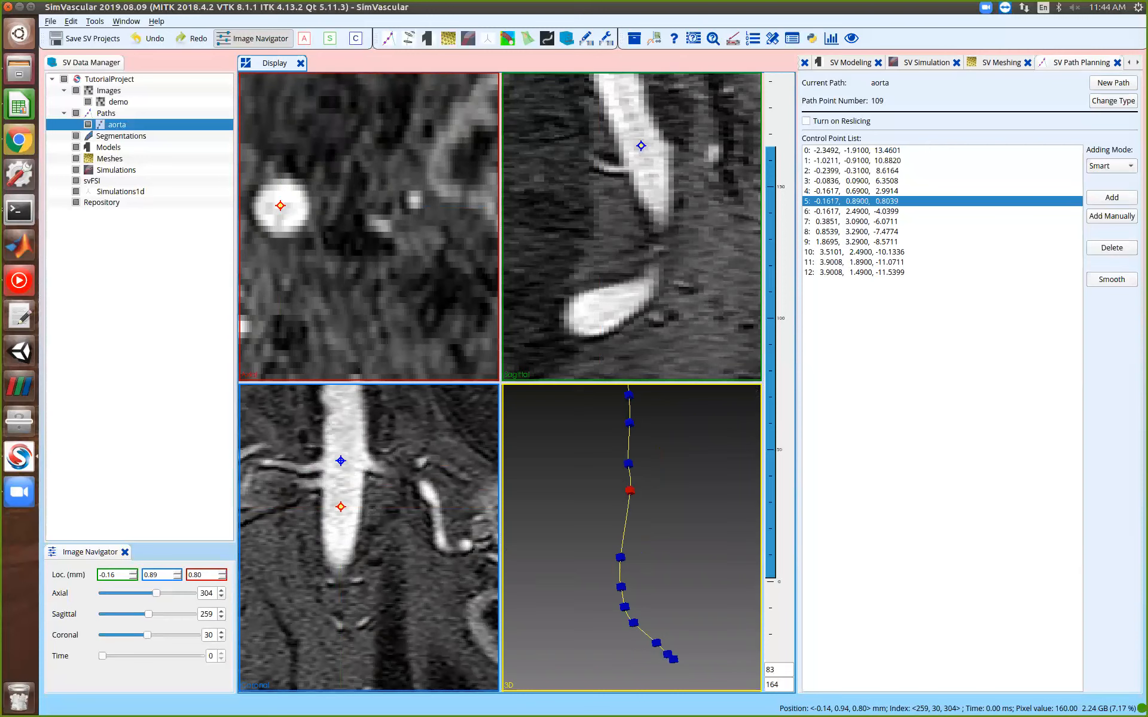
key("alt+Tab")
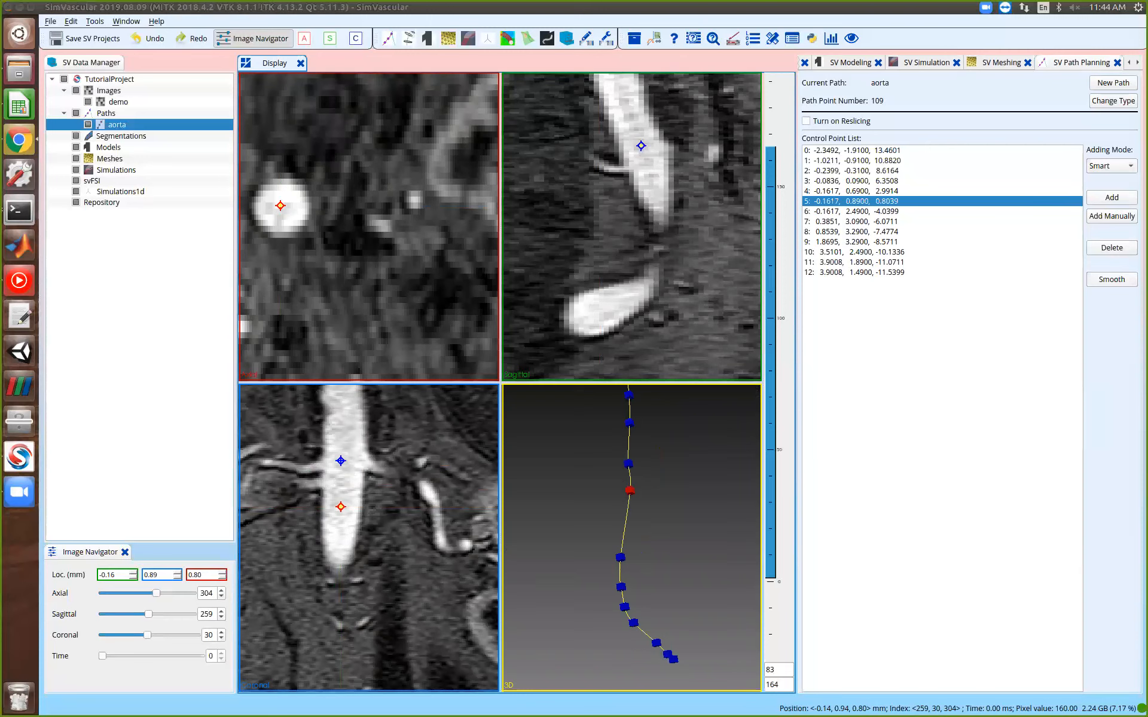
left_click_drag(703, 515, 674, 536)
scroll(683, 483, "down", 3)
scroll(673, 484, "up", 2)
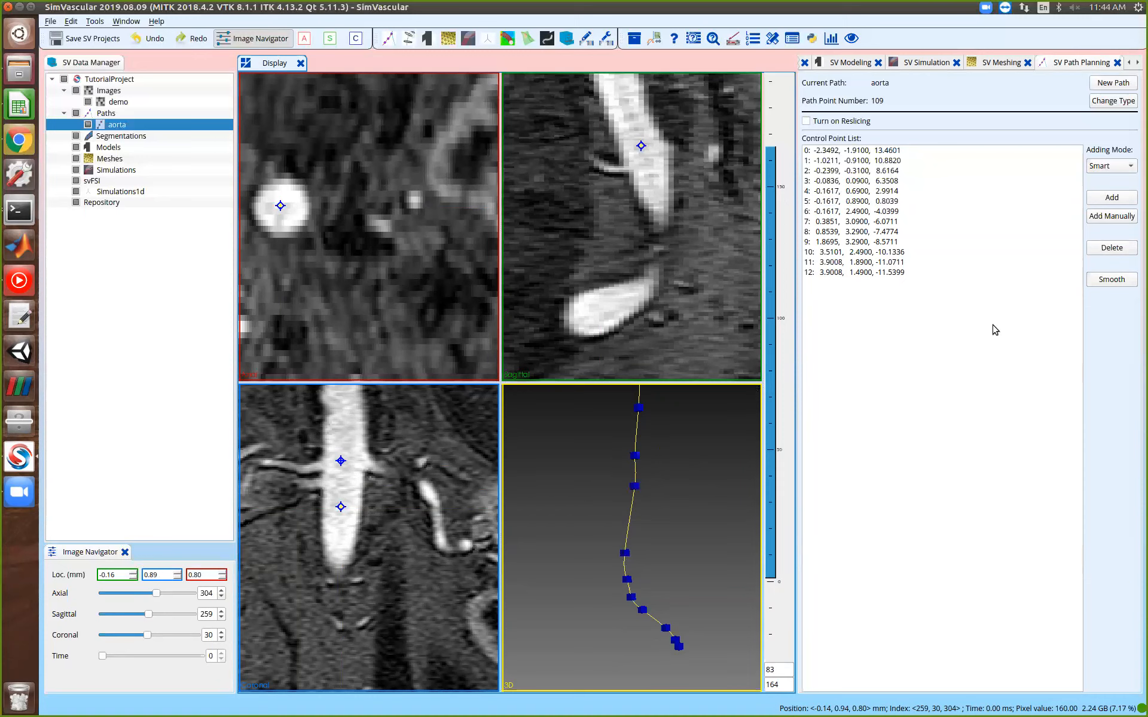
right_click(730, 393)
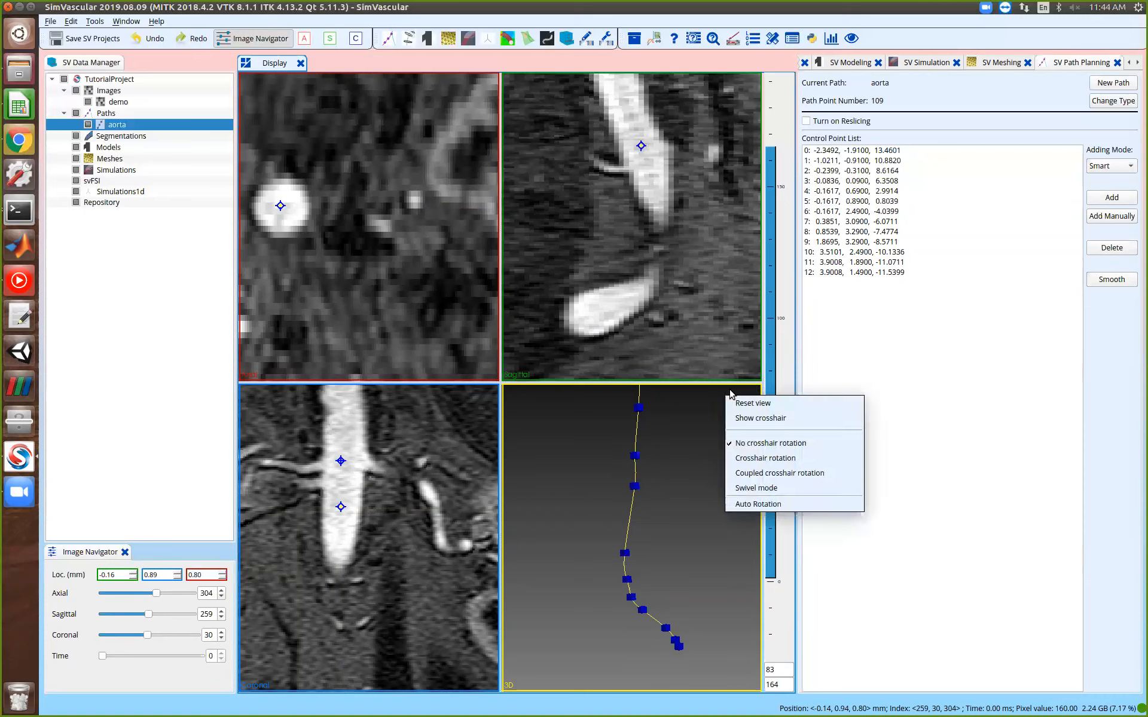
left_click(751, 418)
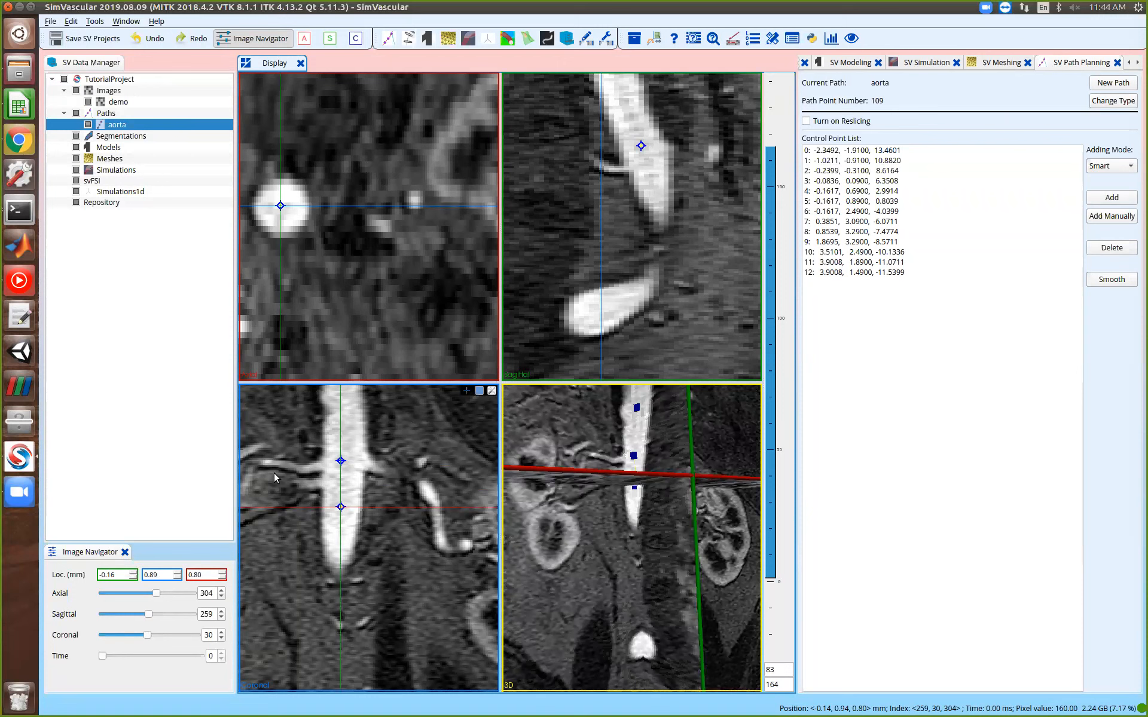
Enlarge the aorta path's control point markers by increasing both their 2D and 3D display sizes
right_click(146, 129)
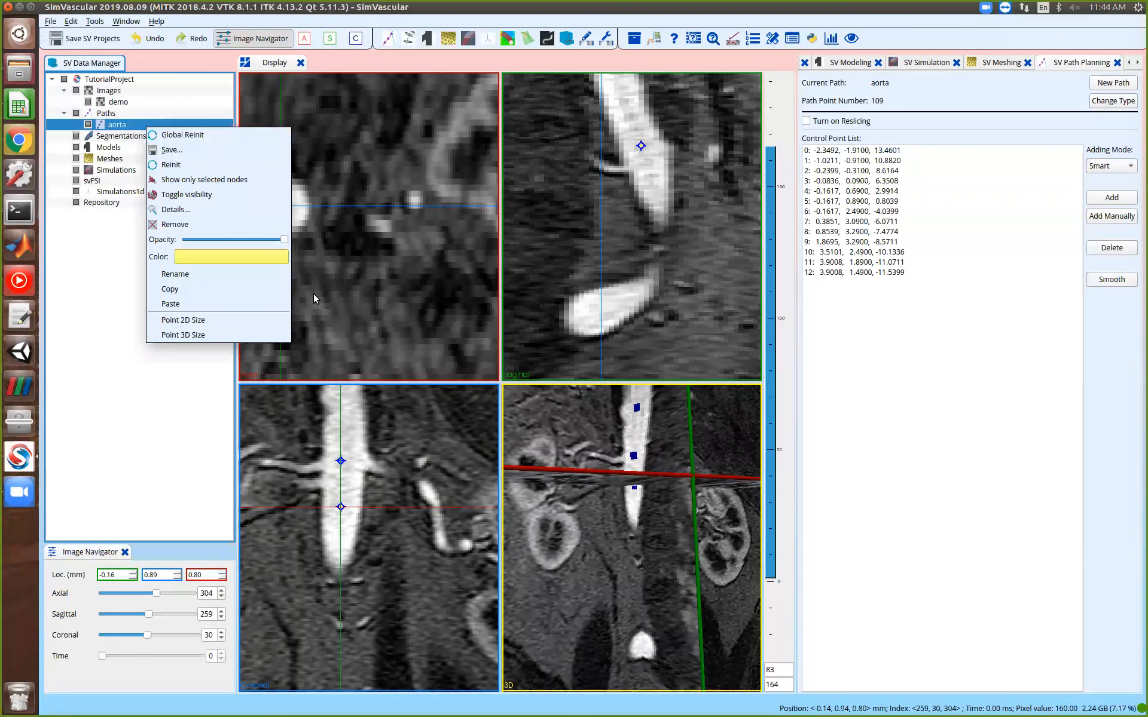
left_click(177, 321)
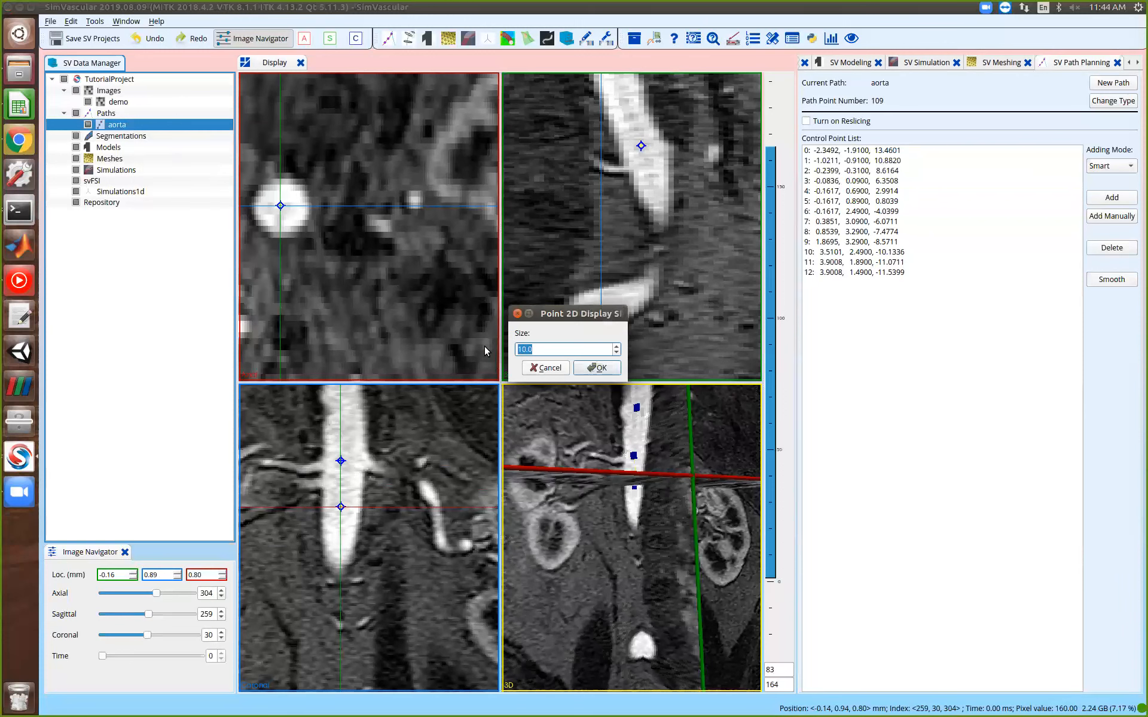
key("Left")
key("Return")
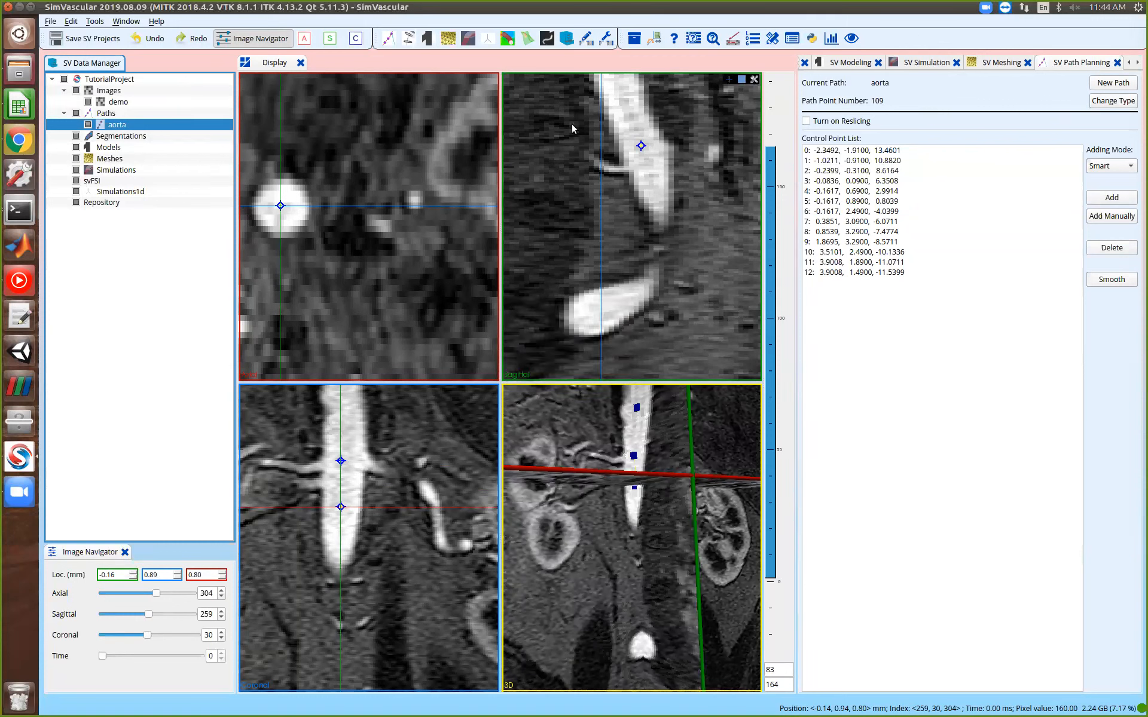
right_click(102, 123)
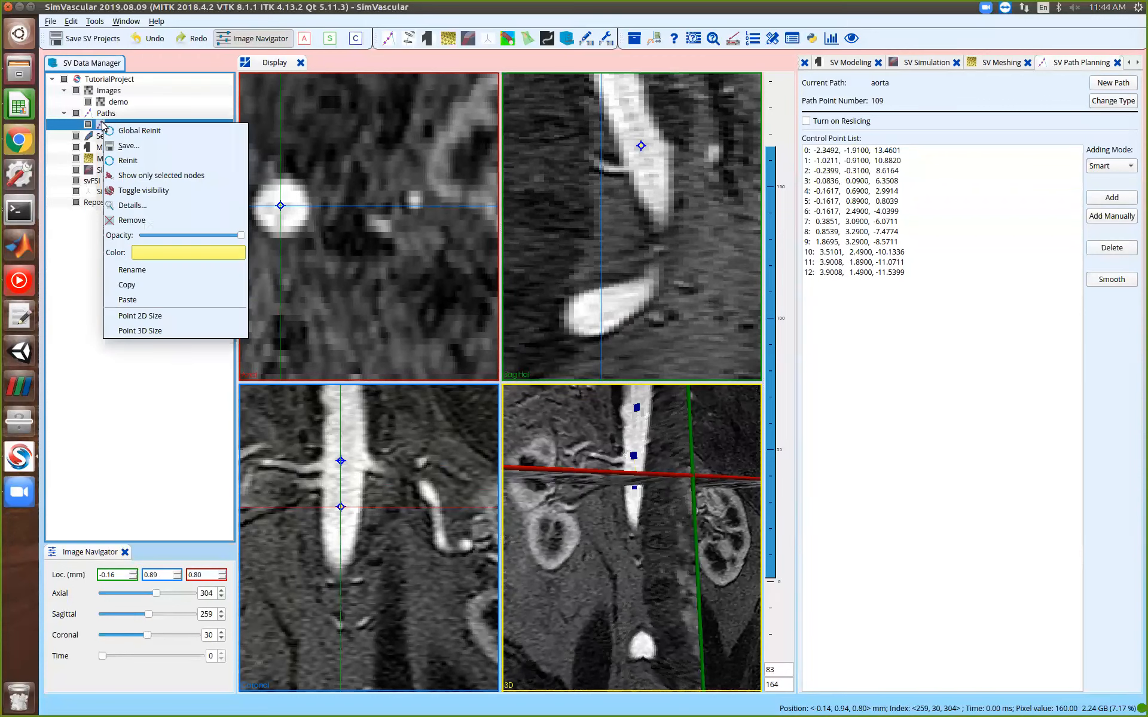
left_click(148, 331)
key("Left")
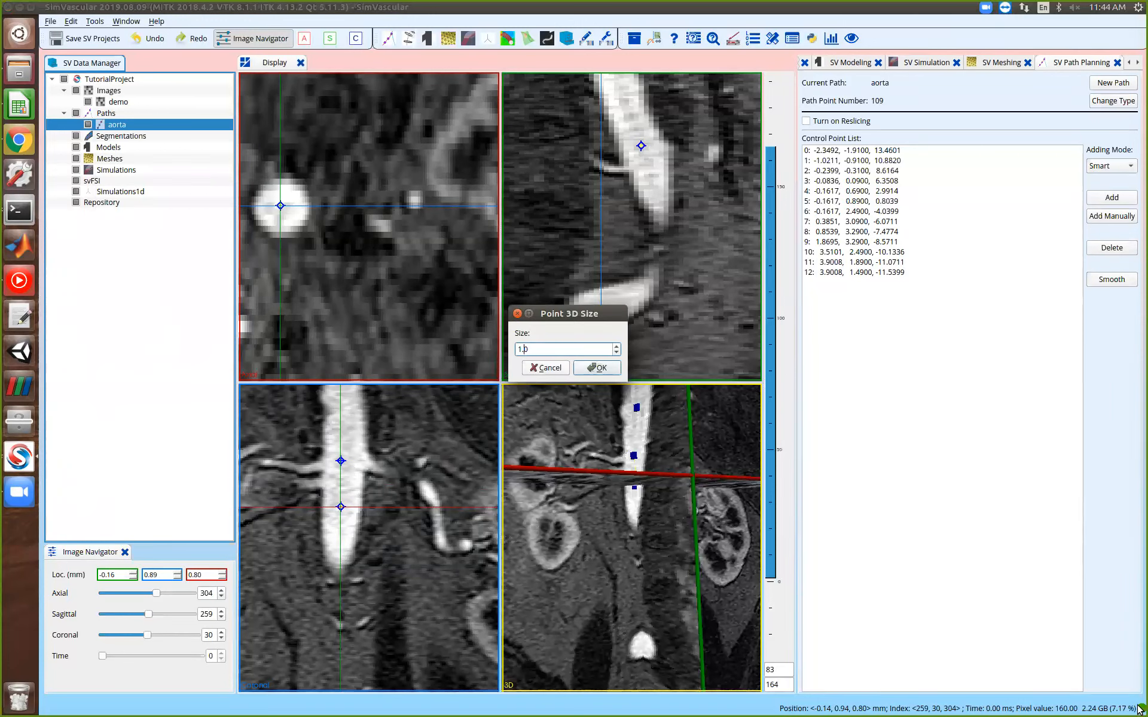
key("Return")
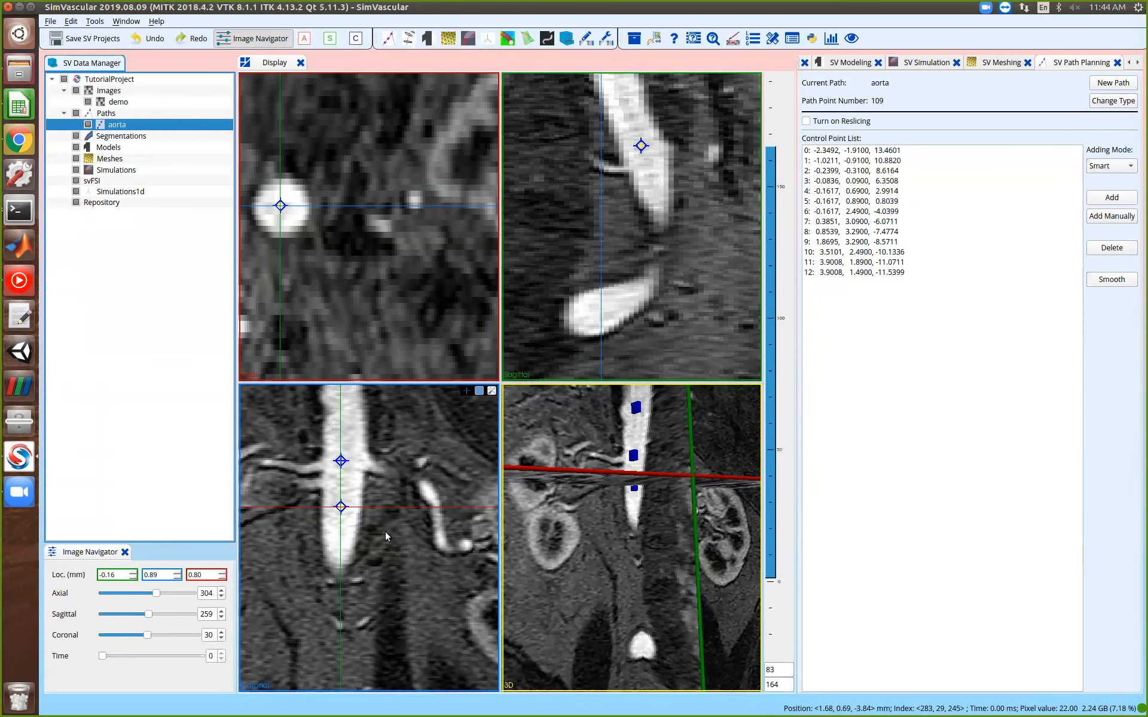
left_click_drag(652, 574, 686, 600)
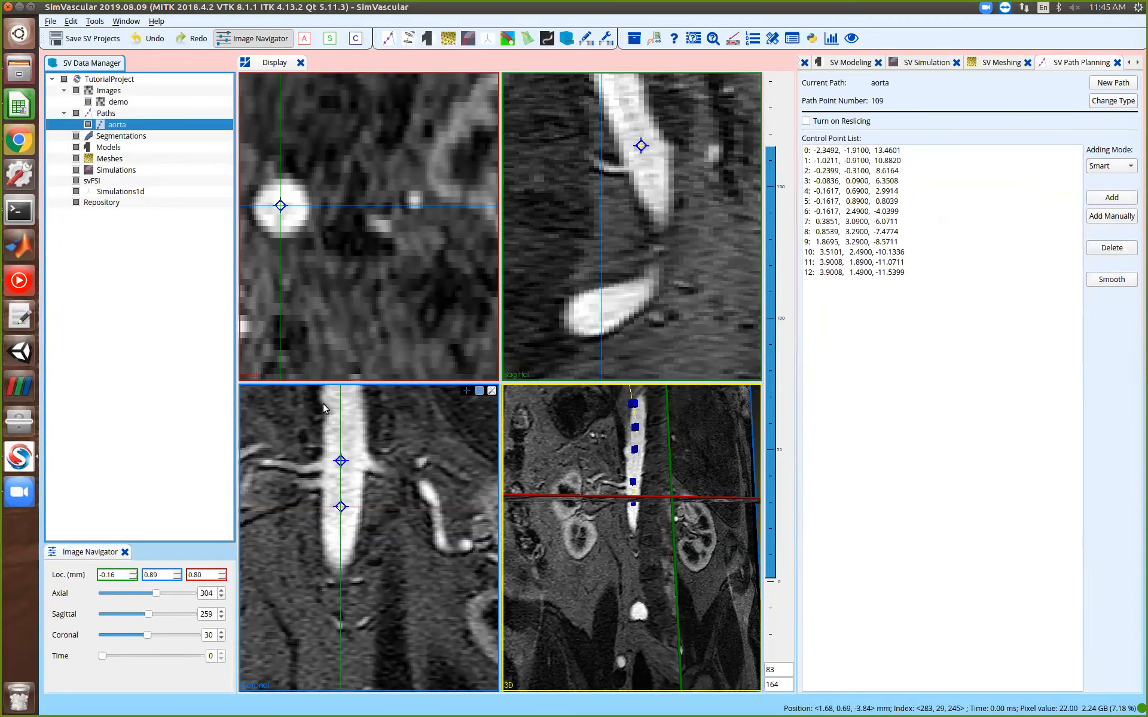
left_click(1099, 220)
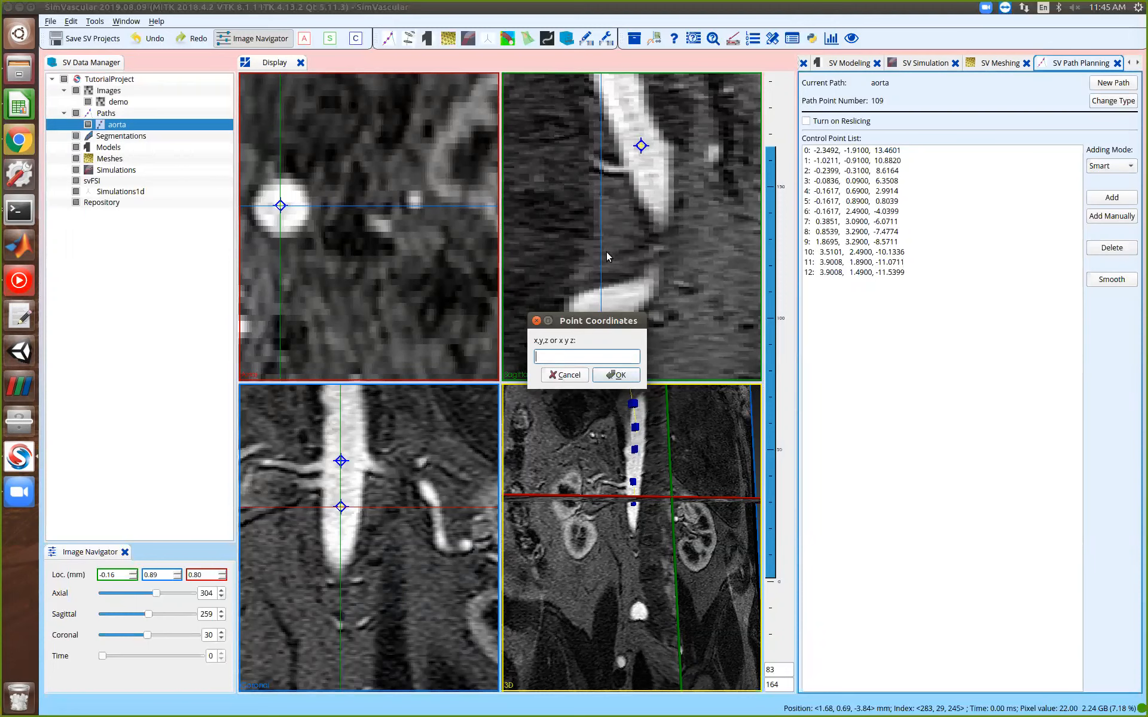
left_click(536, 321)
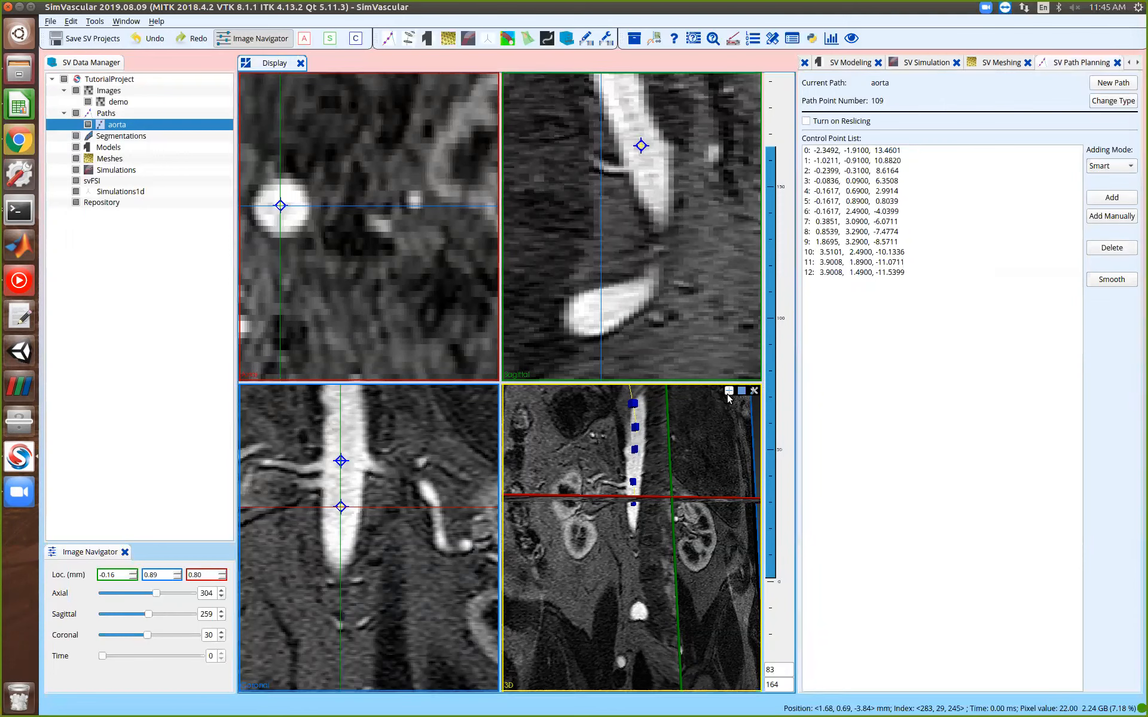
Hide the crosshair planes and inspect the whole aorta path with its enlarged control points in 3D
left_click(739, 395)
left_click(741, 419)
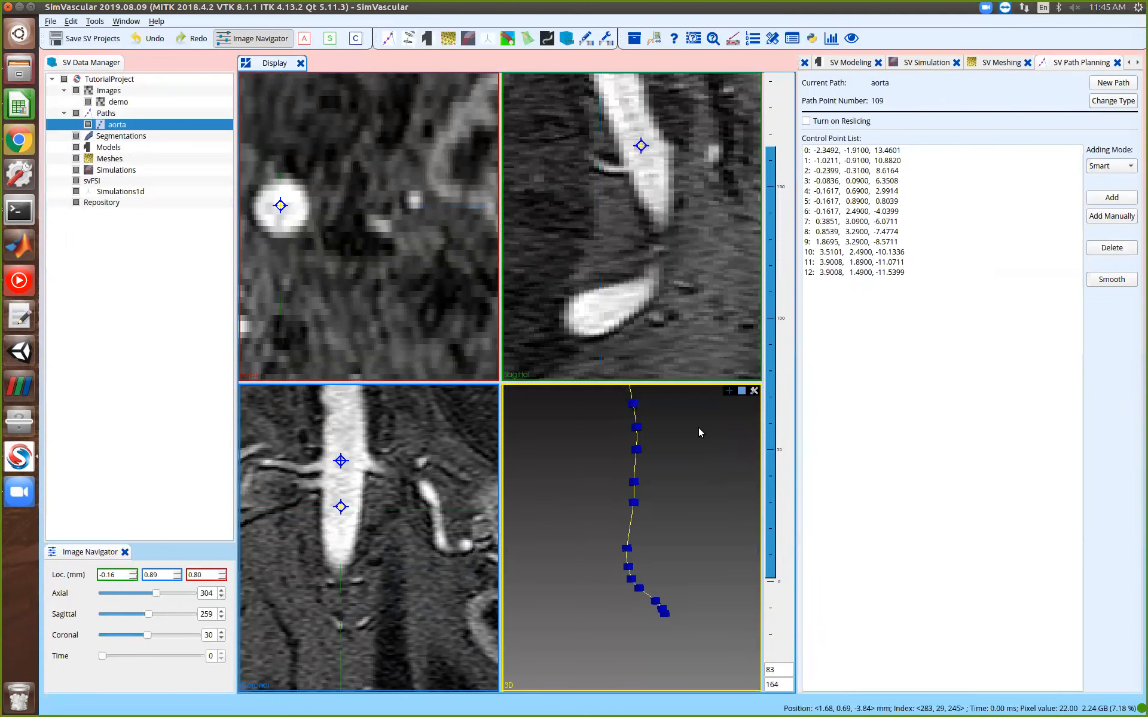
left_click_drag(638, 435, 646, 479)
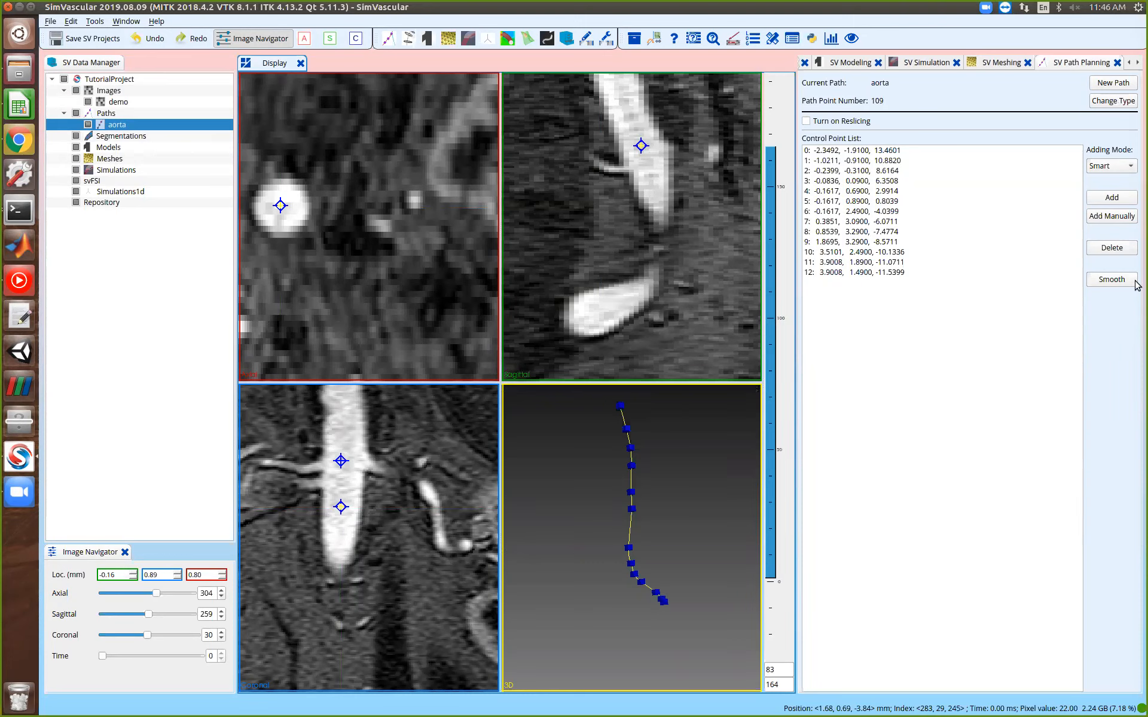
Review the smoothing options for the aorta path, including the Based on choices, and show the crosshair planes again
left_click(1112, 281)
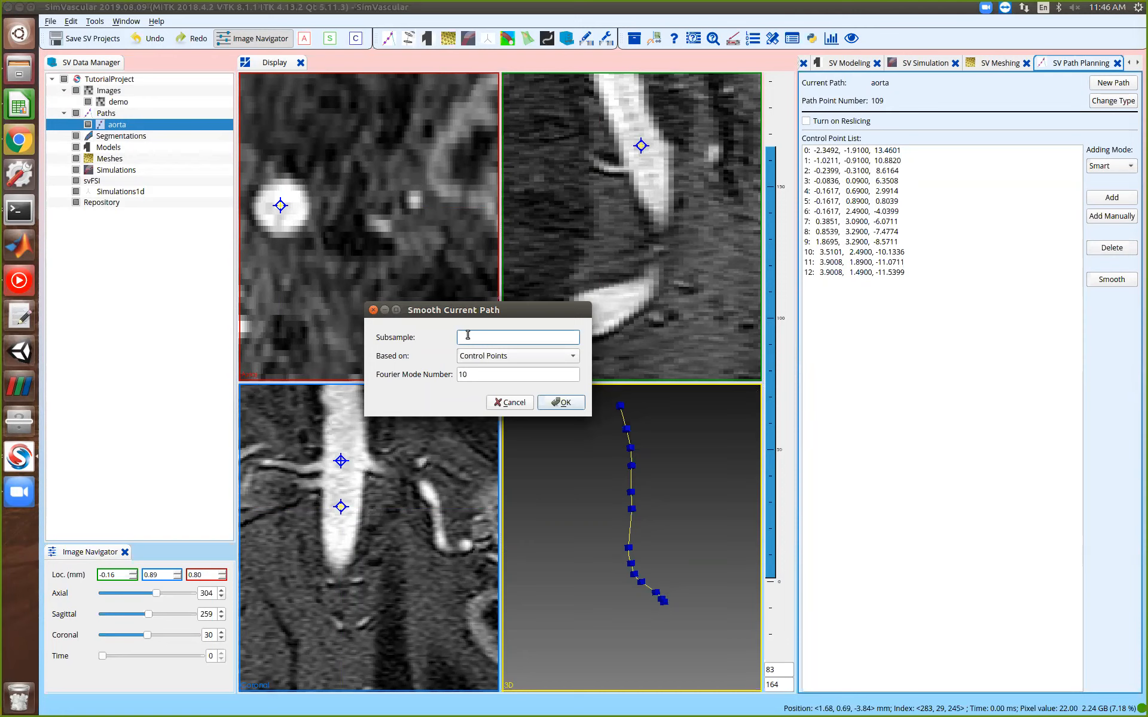
left_click(484, 357)
left_click(484, 357)
left_click(561, 402)
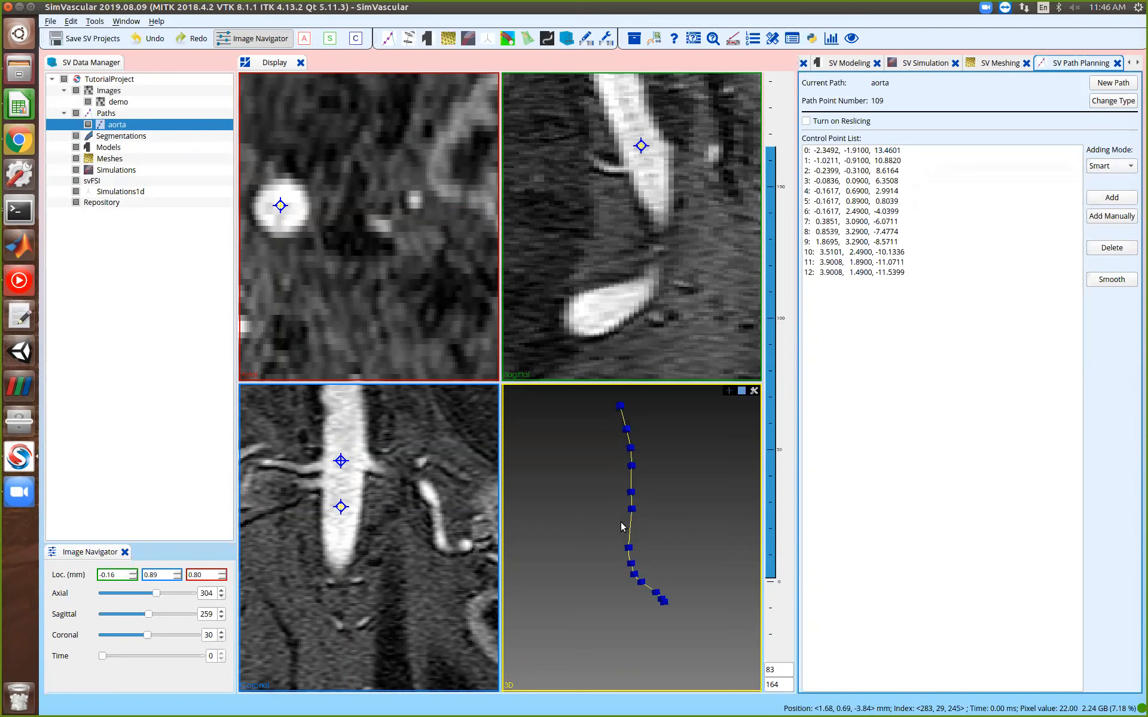
left_click(729, 392)
left_click(732, 420)
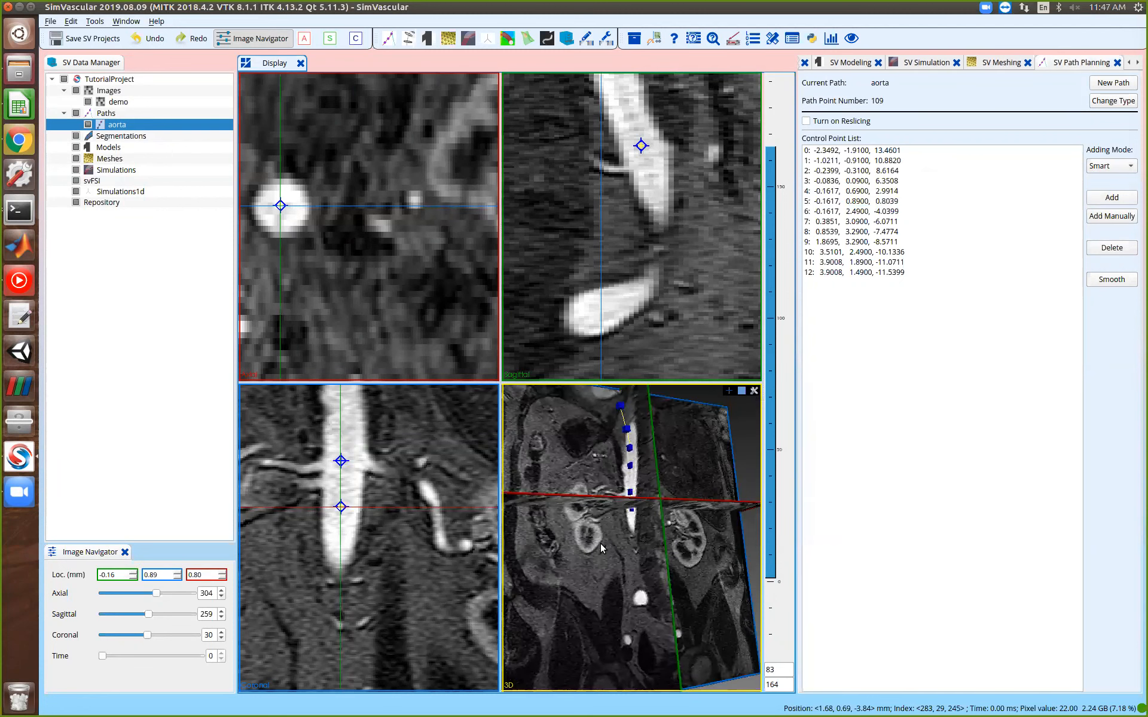
Try an off-vessel control point beside the aorta at about (3.90, 0.89, 3.38), view its bend without crosshair planes, and delete it
scroll(341, 529, "down", 4)
scroll(391, 532, "up", 4)
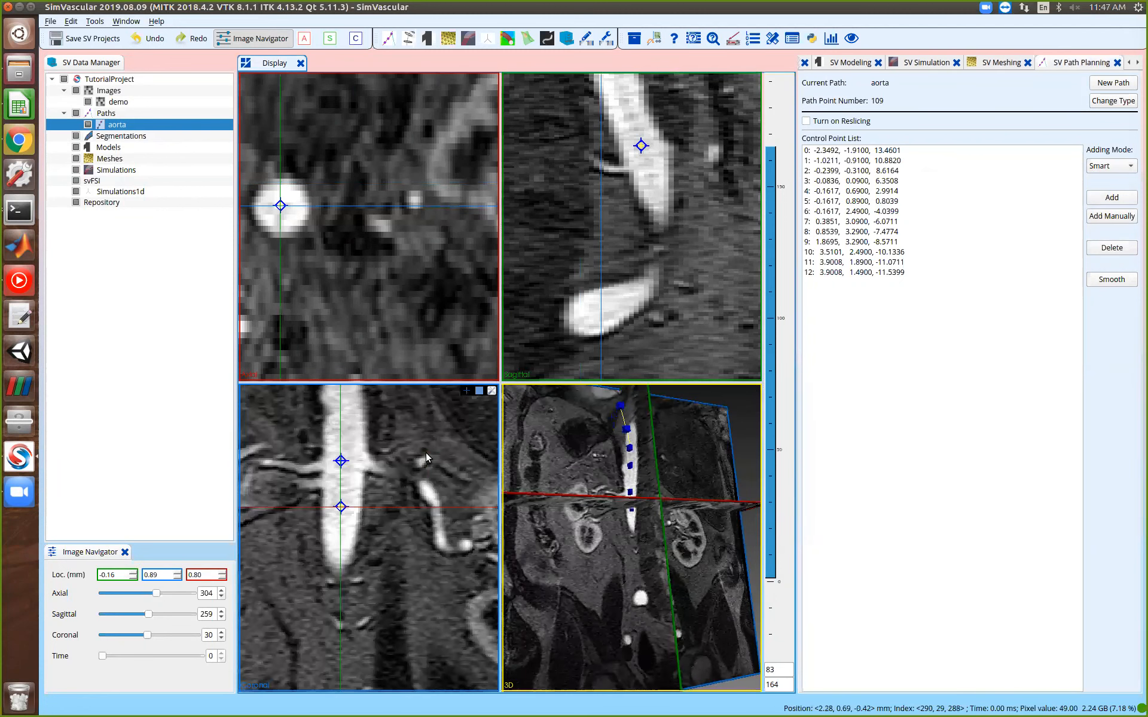
left_click(426, 453)
left_click(1107, 197)
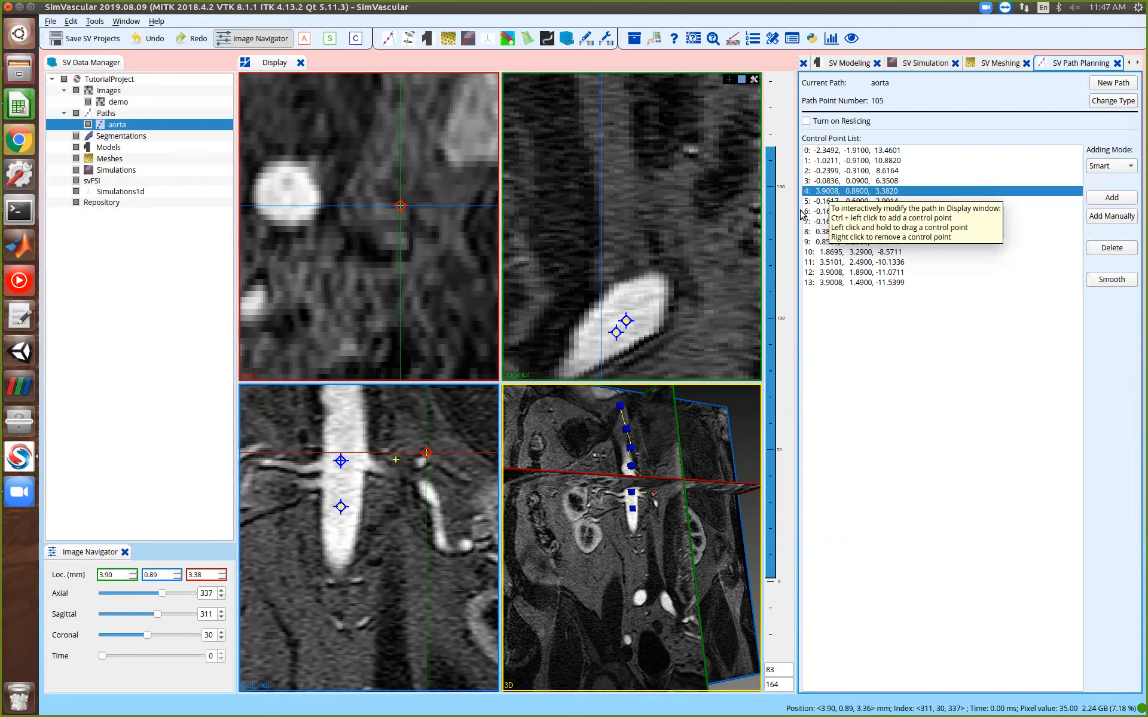
left_click(725, 387)
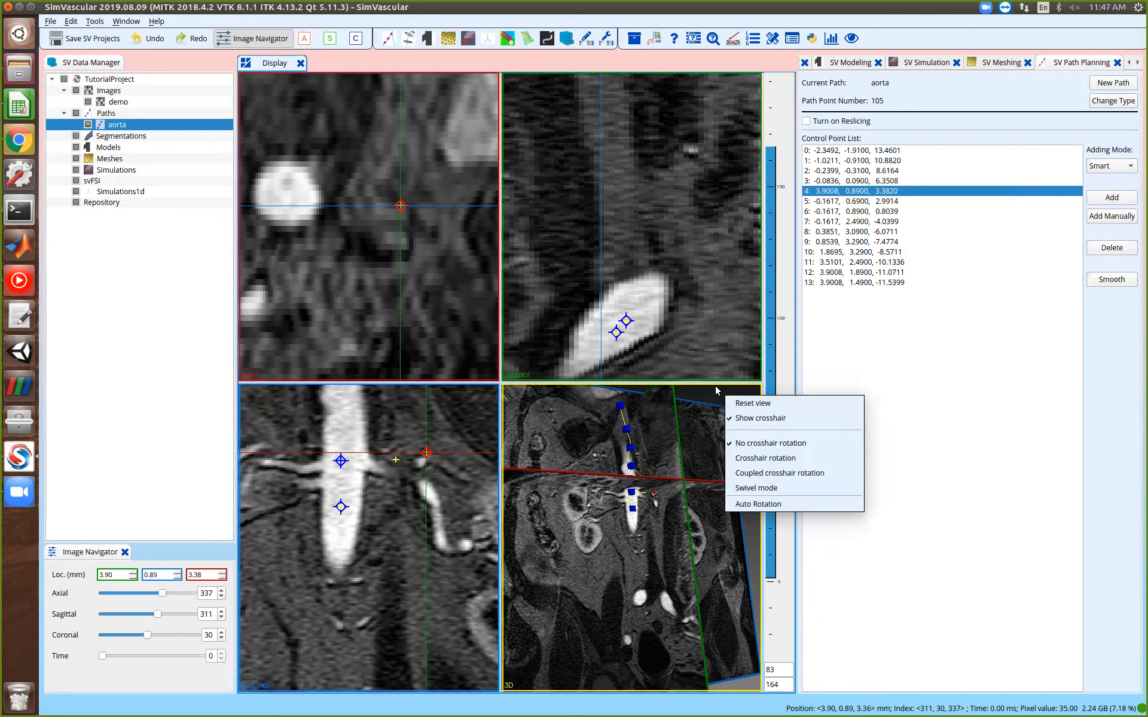
left_click(745, 425)
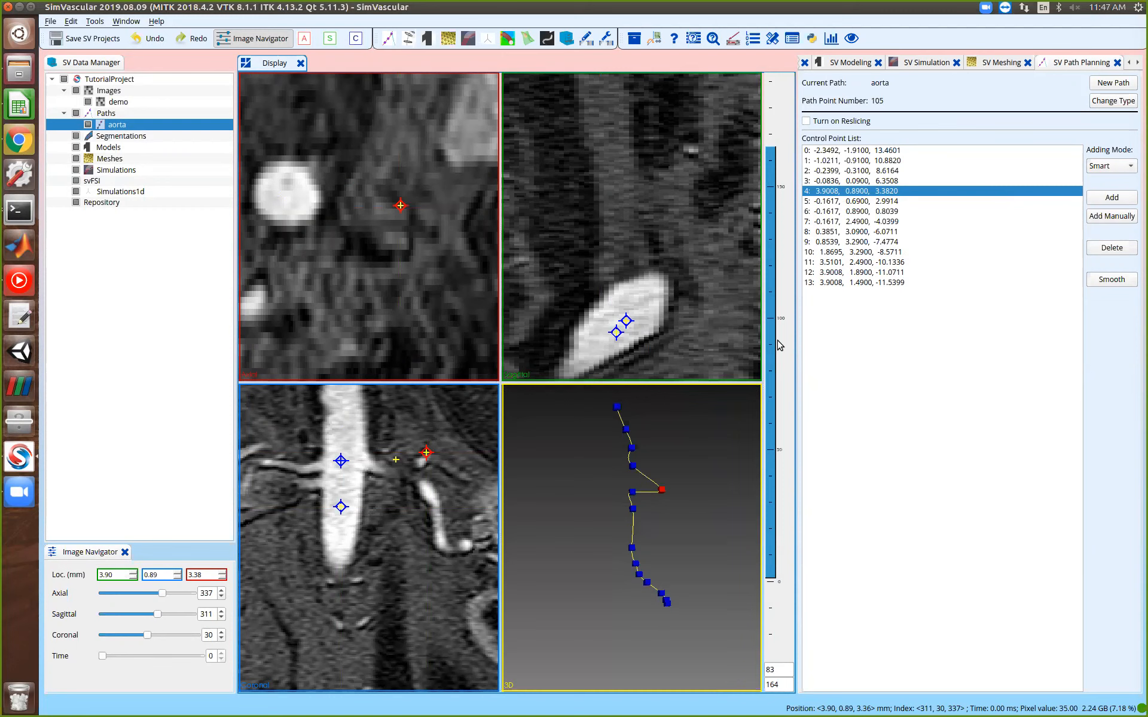
left_click(1110, 251)
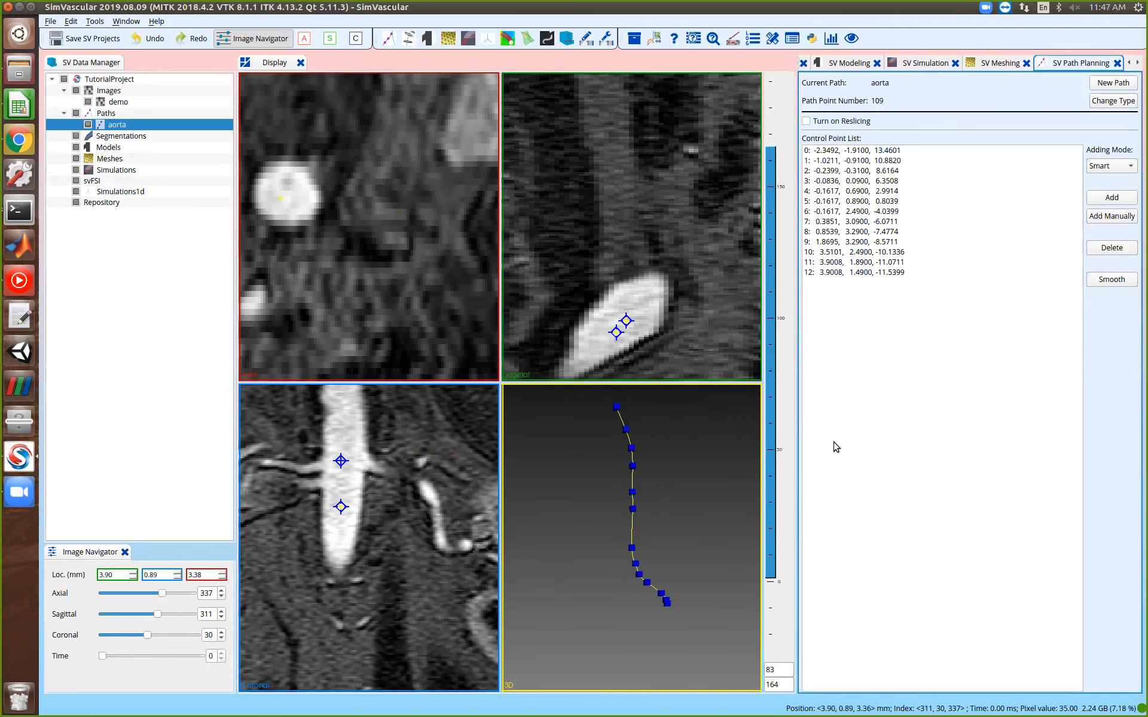
Look over the available adding modes for control points and show the crosshair planes again
left_click(1115, 166)
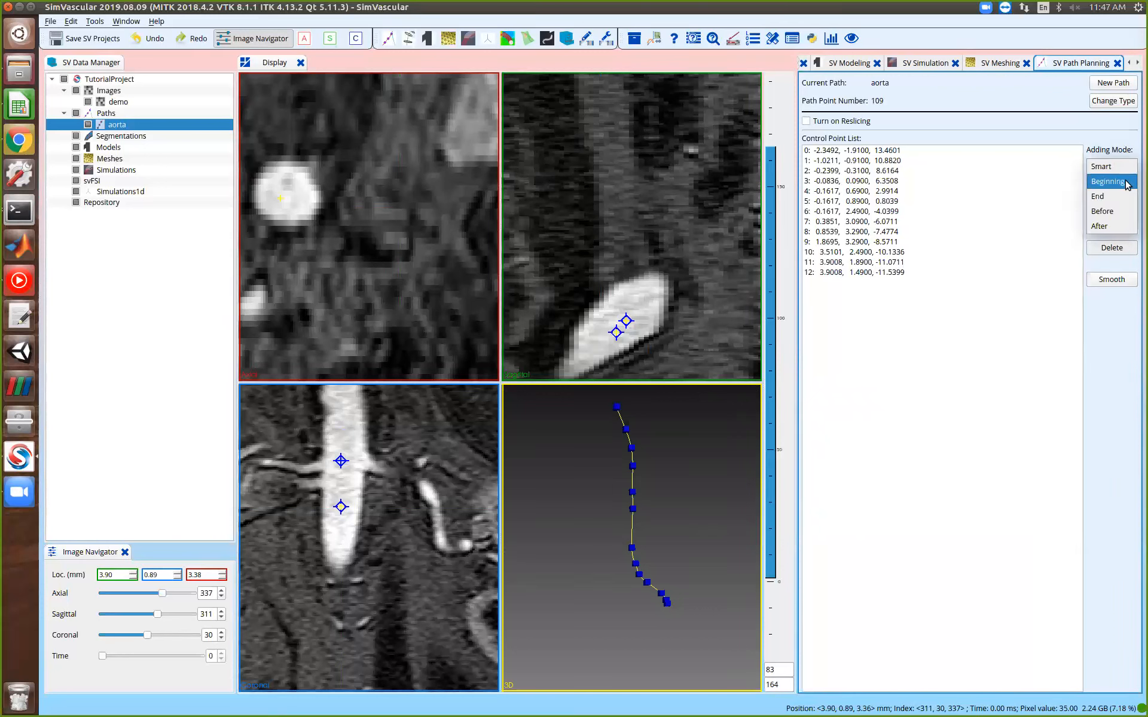
left_click(1090, 143)
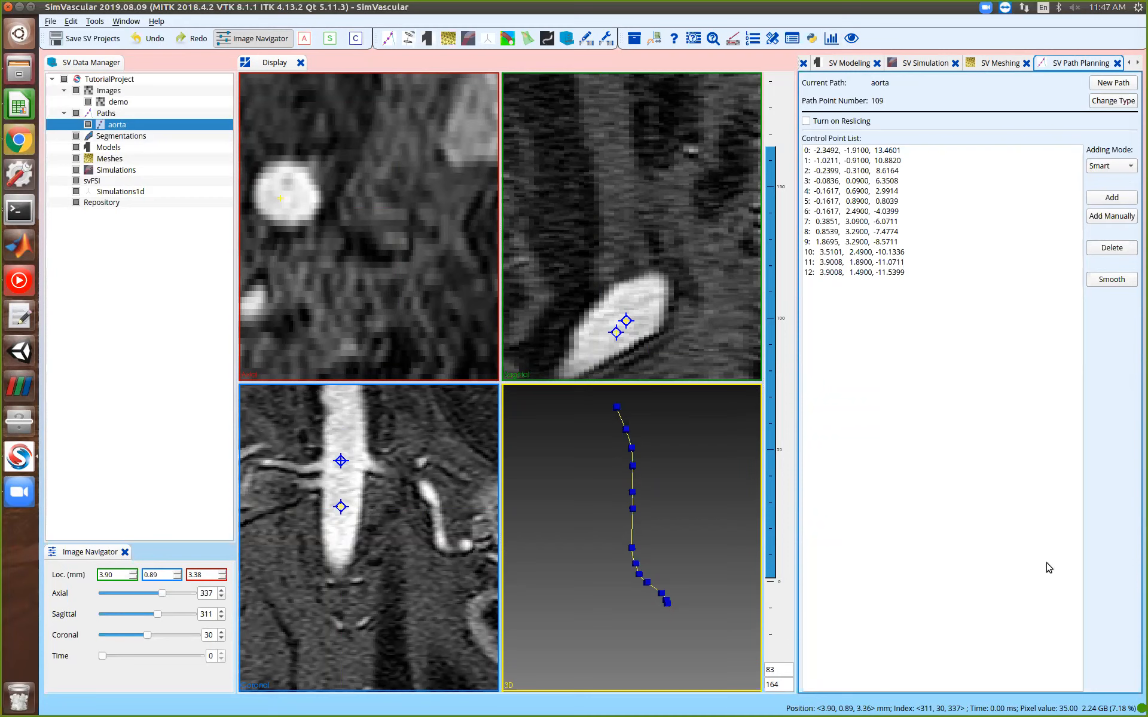
scroll(636, 531, "down", 2)
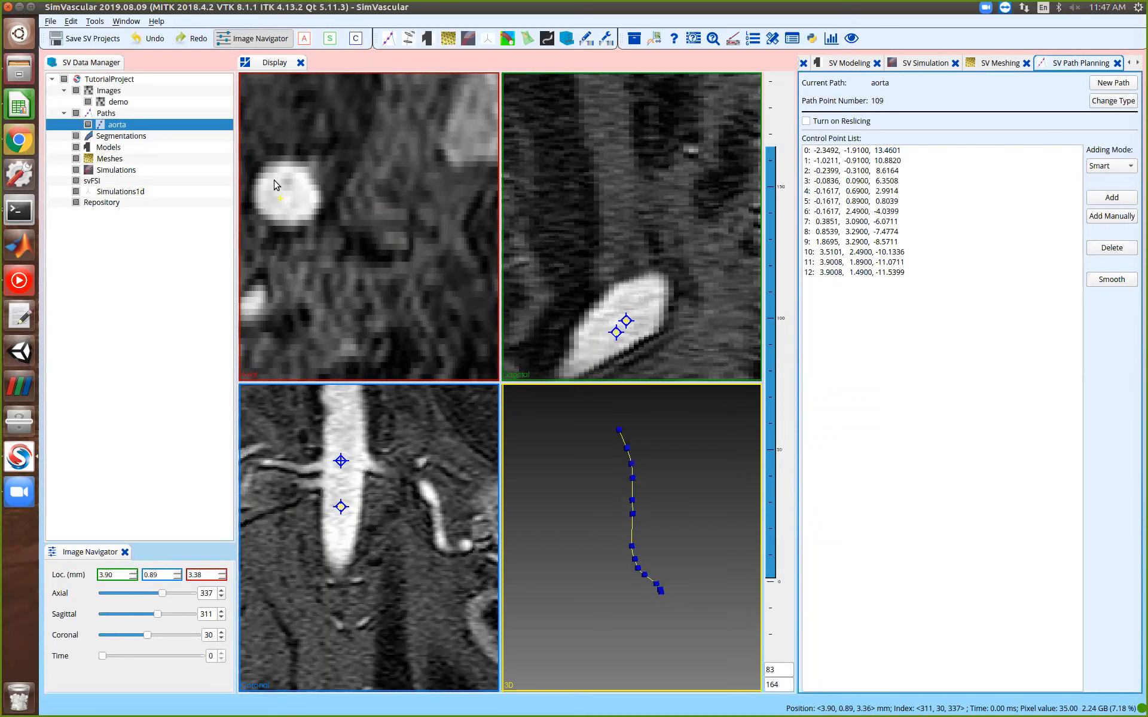
left_click(644, 575)
right_click(729, 401)
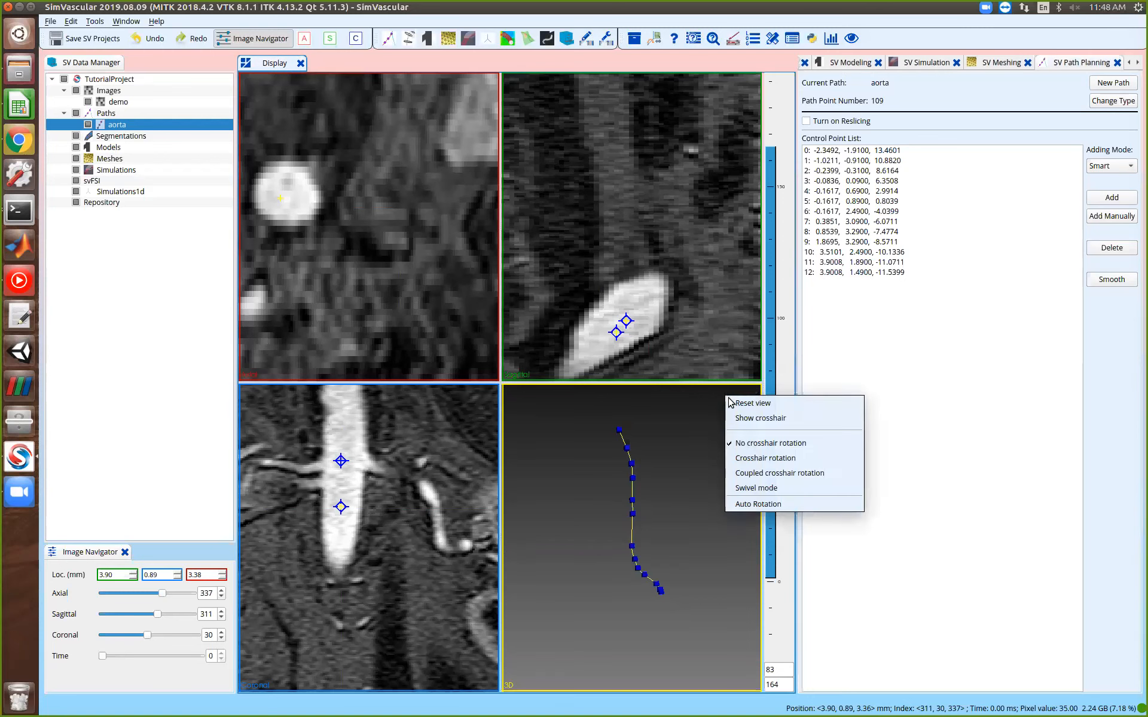
left_click(743, 418)
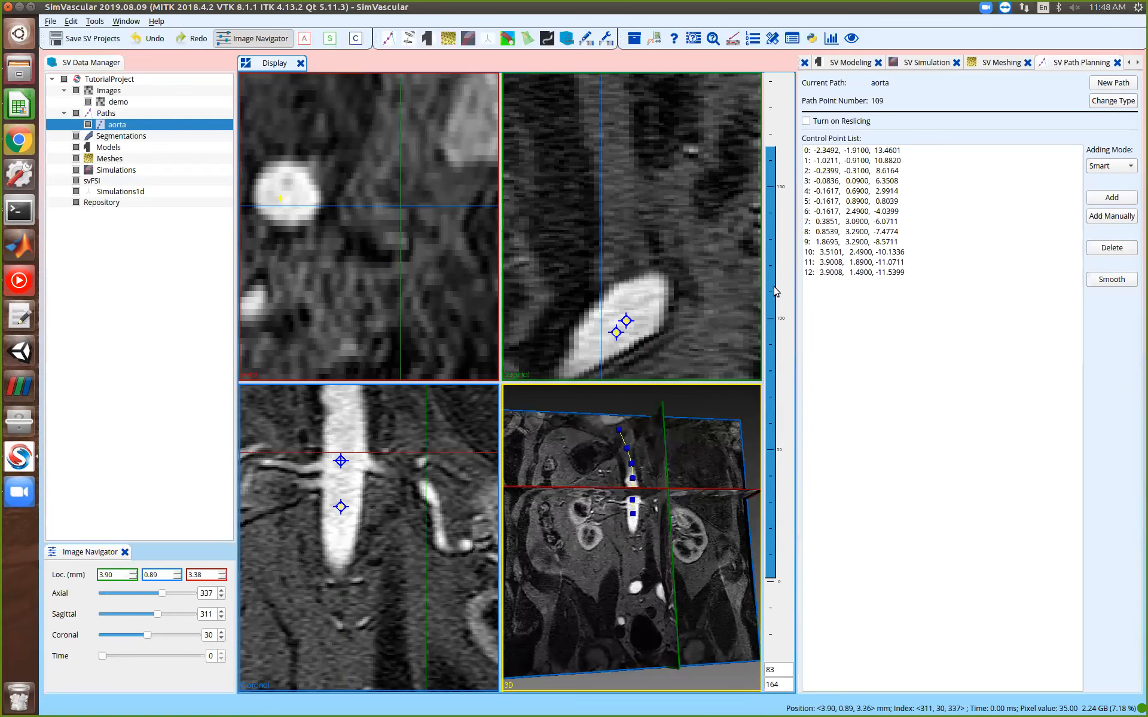
Go to control point 8 of the aorta path and examine the bifurcation and its second branch through the coronal slices
left_click(837, 232)
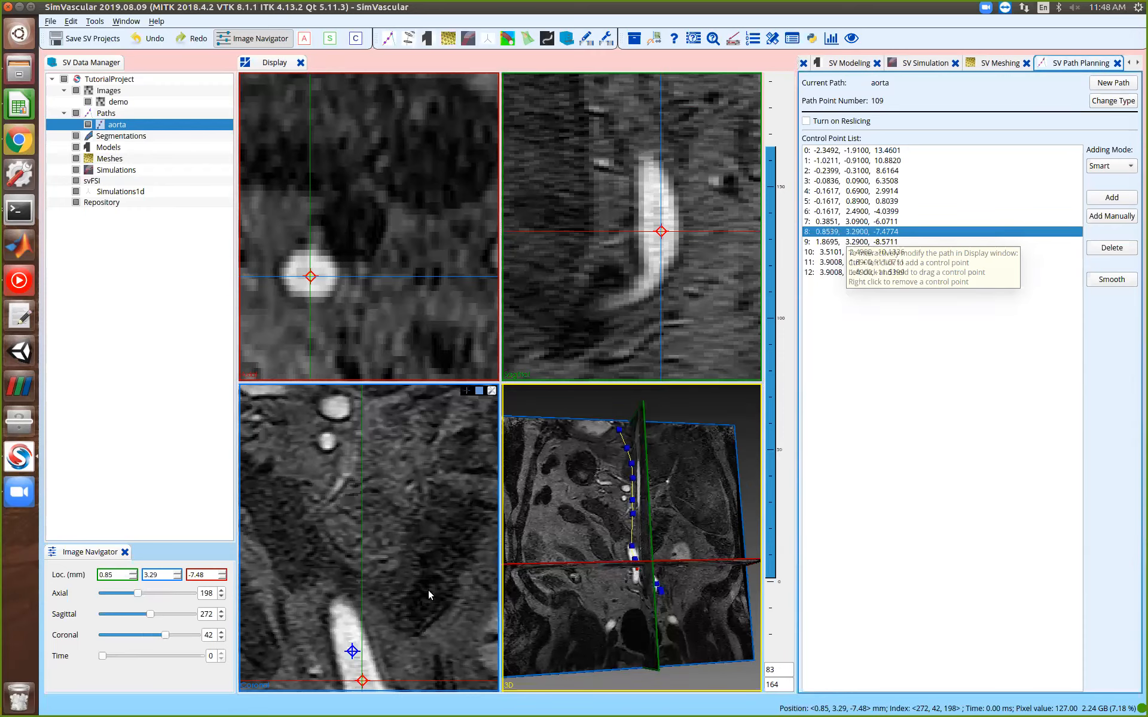
mouse_move(347, 545)
right_mouse_down()
mouse_move(323, 566)
mouse_move(334, 564)
right_mouse_up()
scroll(334, 564, "up", 1)
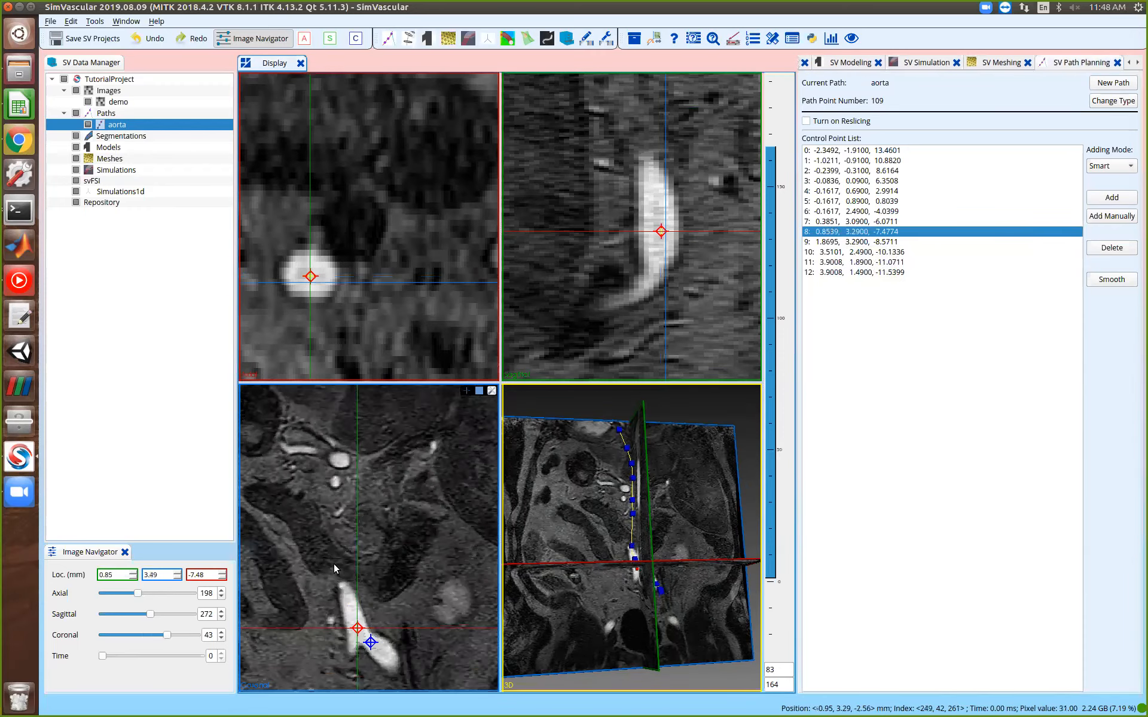
scroll(334, 564, "down", 2)
middle_click_drag(334, 565, 337, 490)
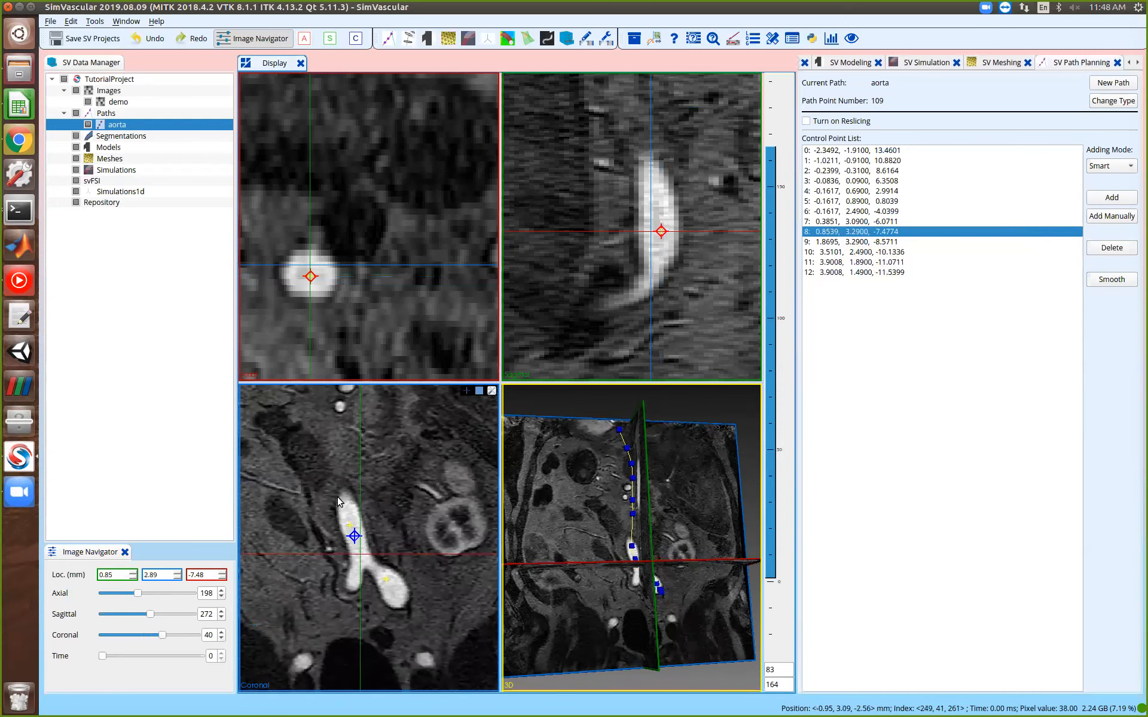
scroll(362, 623, "down", 2)
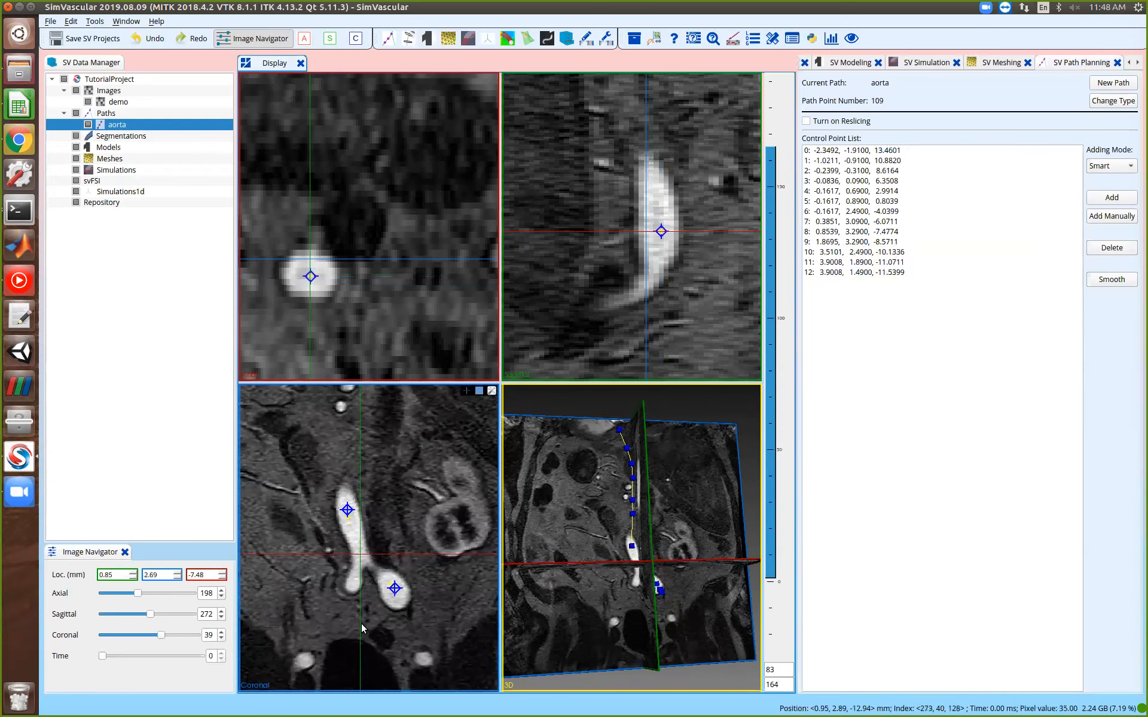
scroll(358, 594, "down", 3)
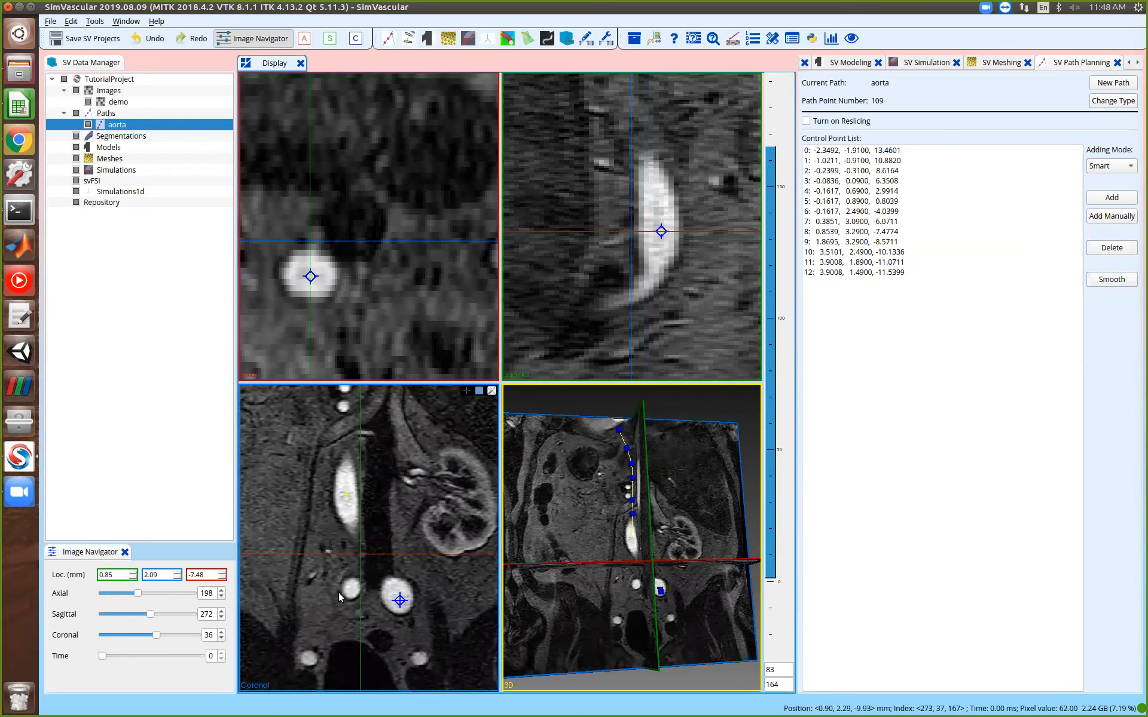
scroll(356, 580, "up", 4)
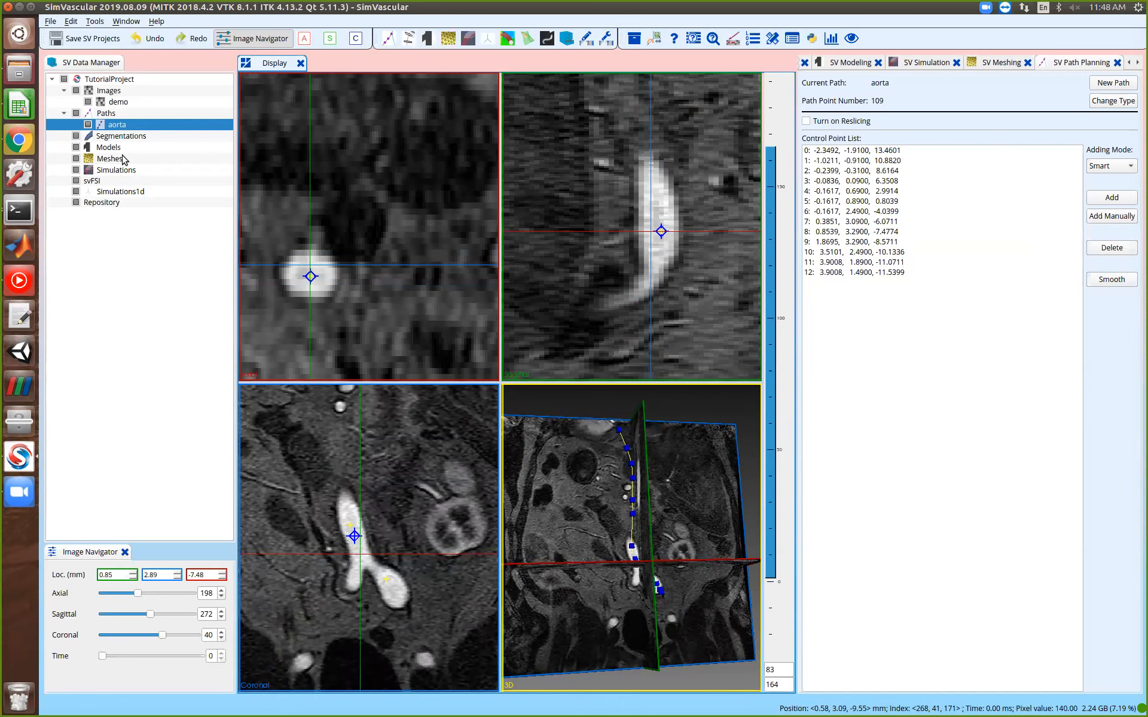
Create a new path named right_femoral with 100 total points and make it the current path for planning
right_click(110, 115)
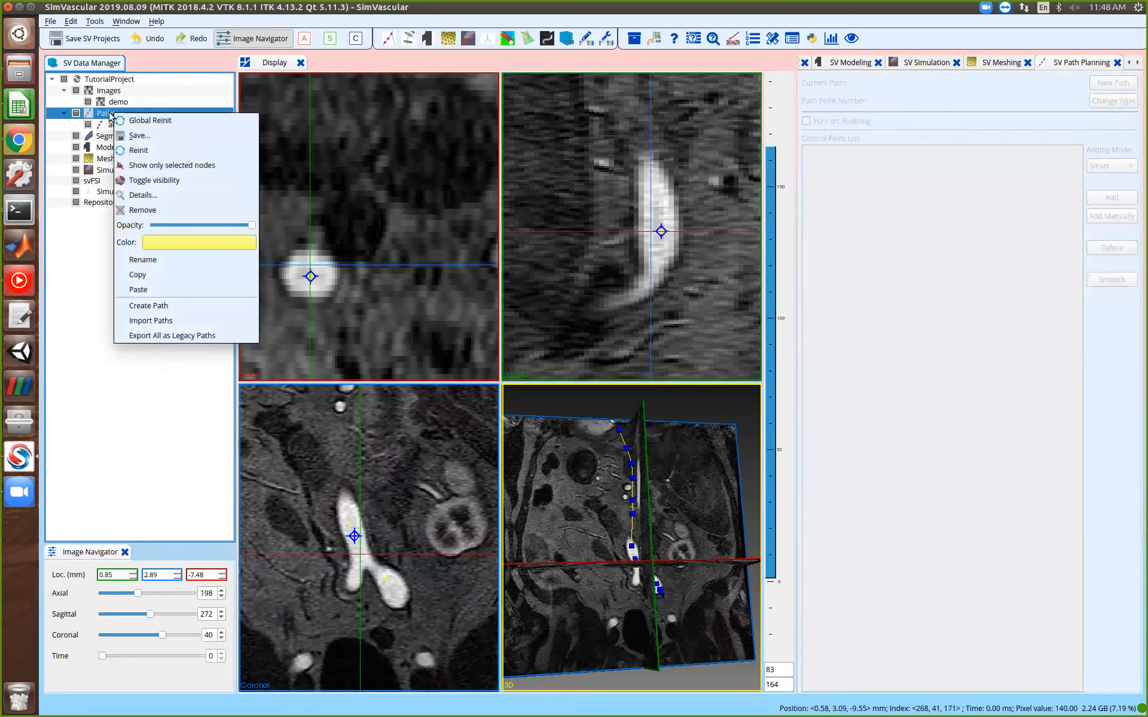
left_click(181, 307)
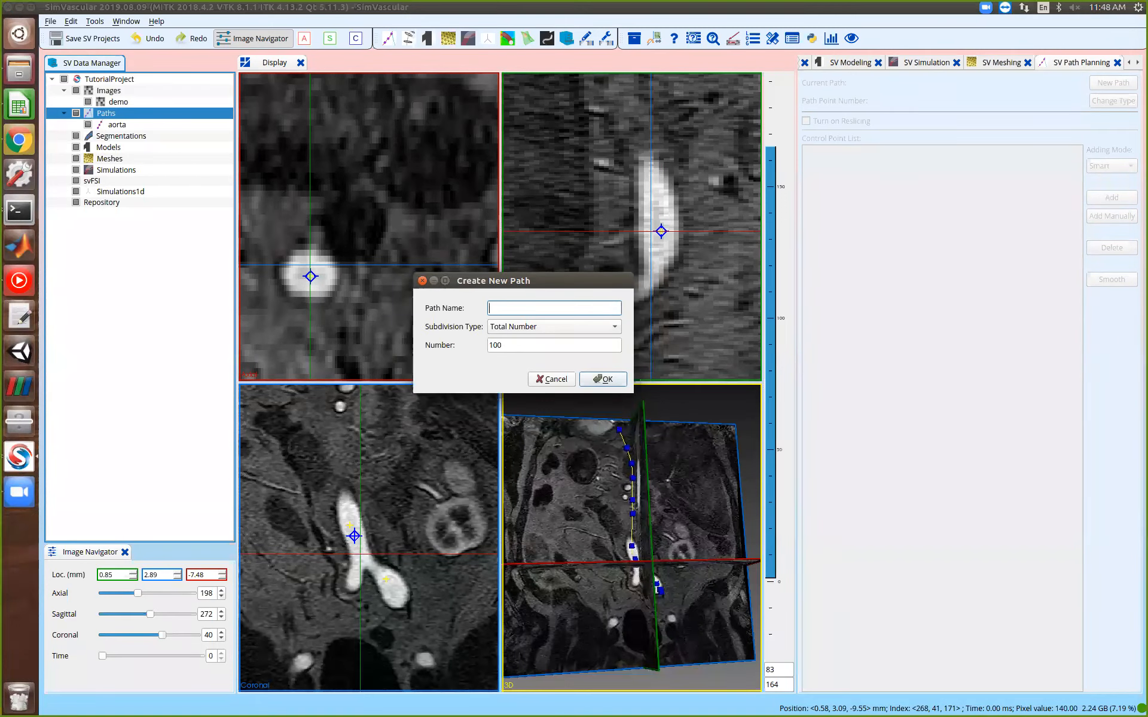
type("right_femora")
key("Return")
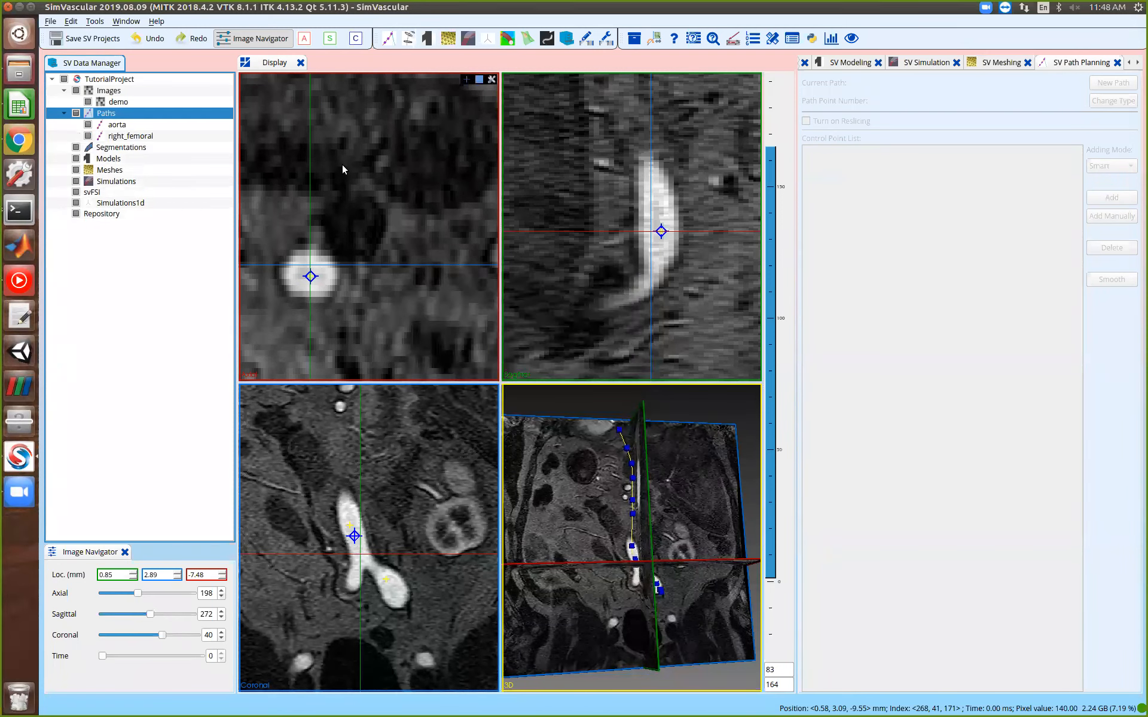
left_click(145, 137)
left_click(135, 144)
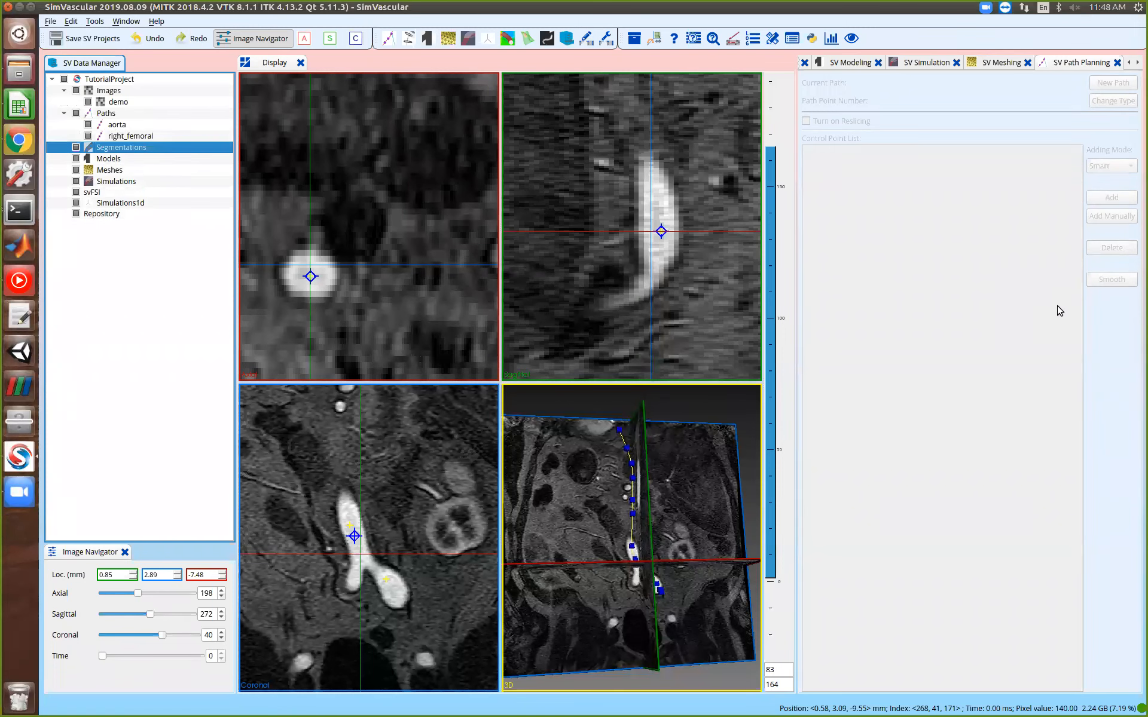
left_click(179, 137)
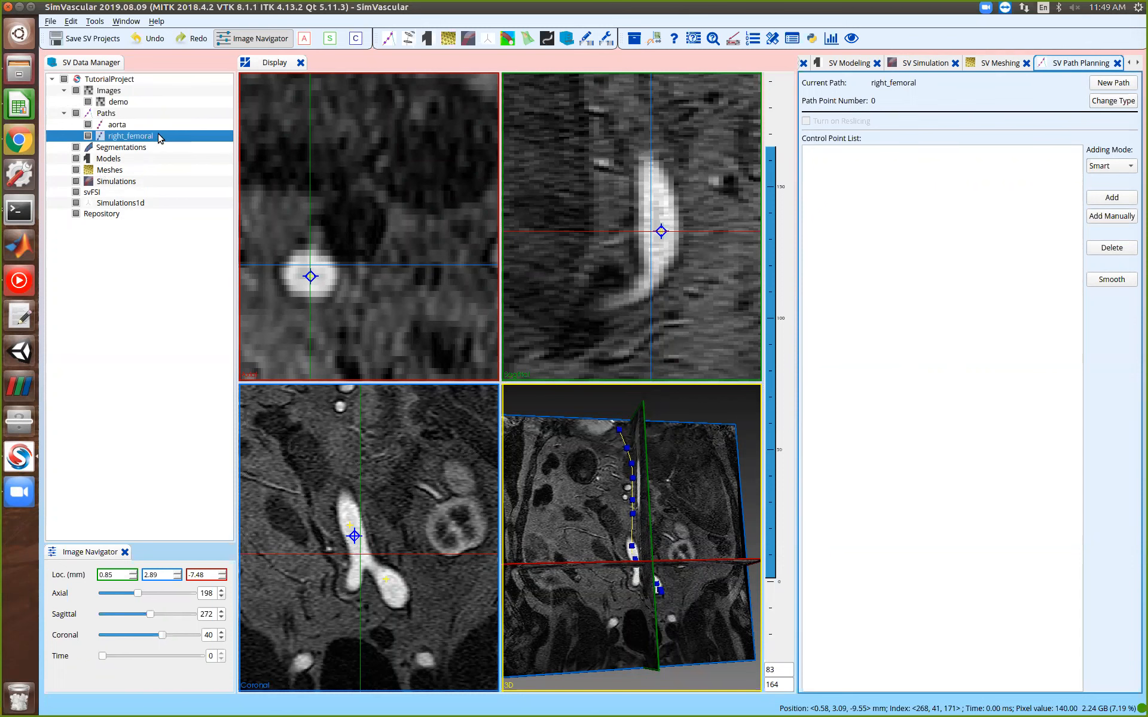
Add the first right_femoral control point at (0.70, 3.29, -7.01), centred in the aorta just above the bifurcation
left_click(141, 124)
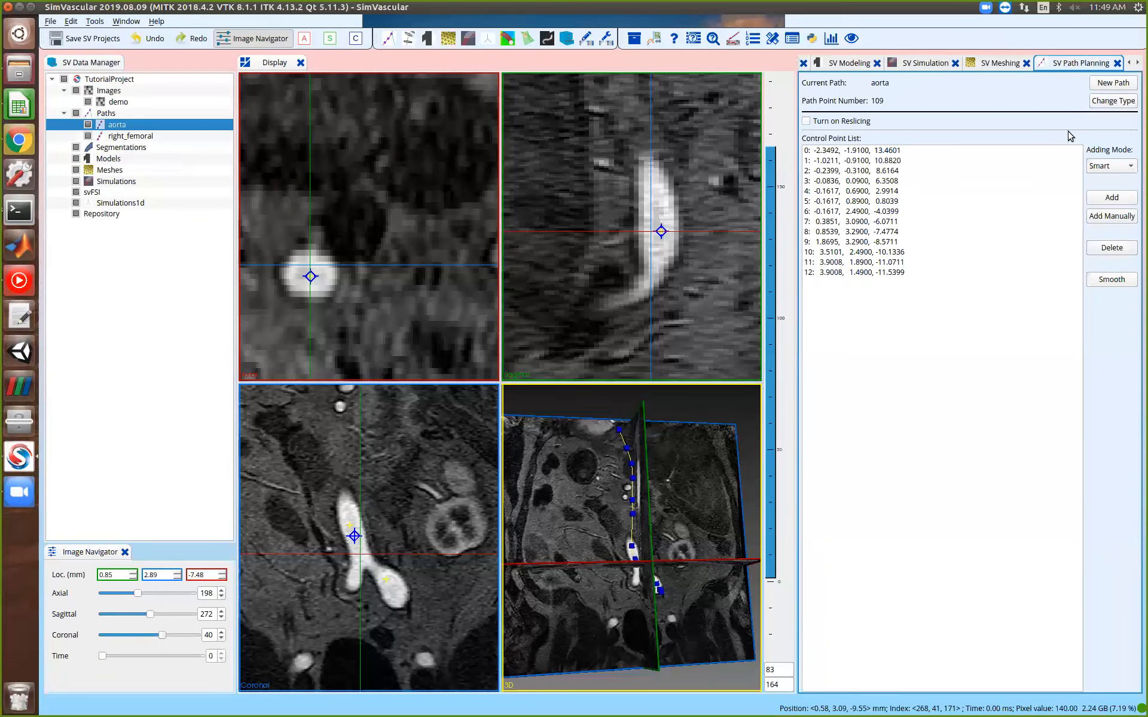
left_click(170, 136)
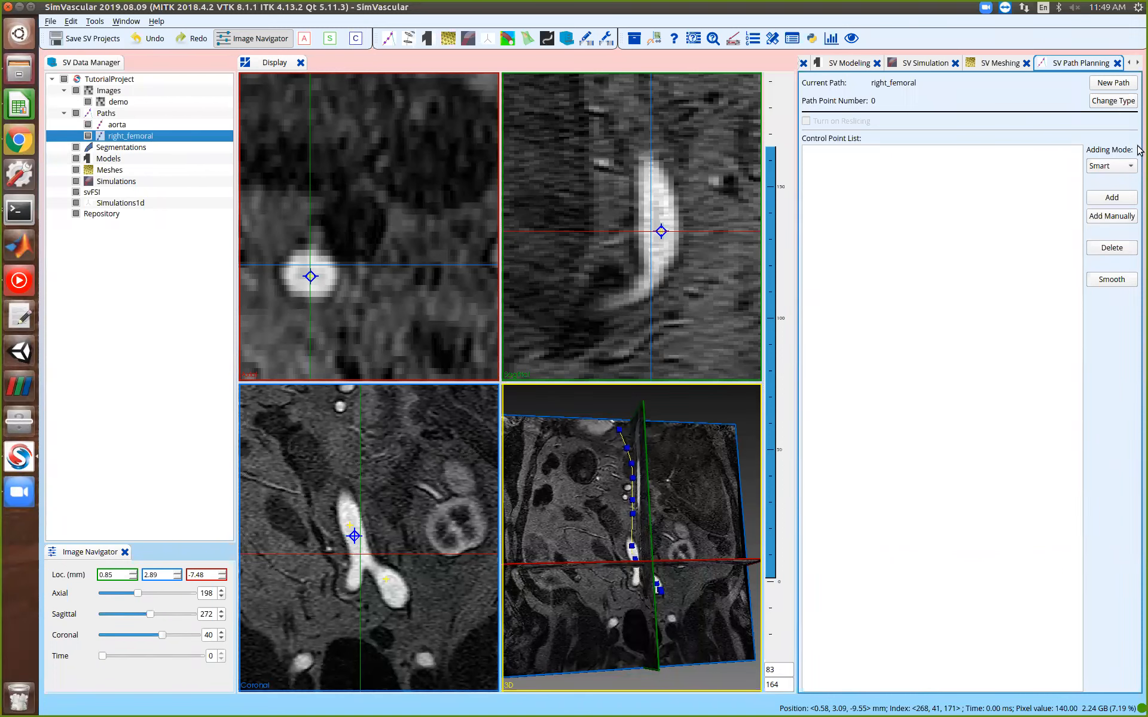
right_click_drag(277, 561, 294, 526)
middle_click_drag(327, 526, 264, 474)
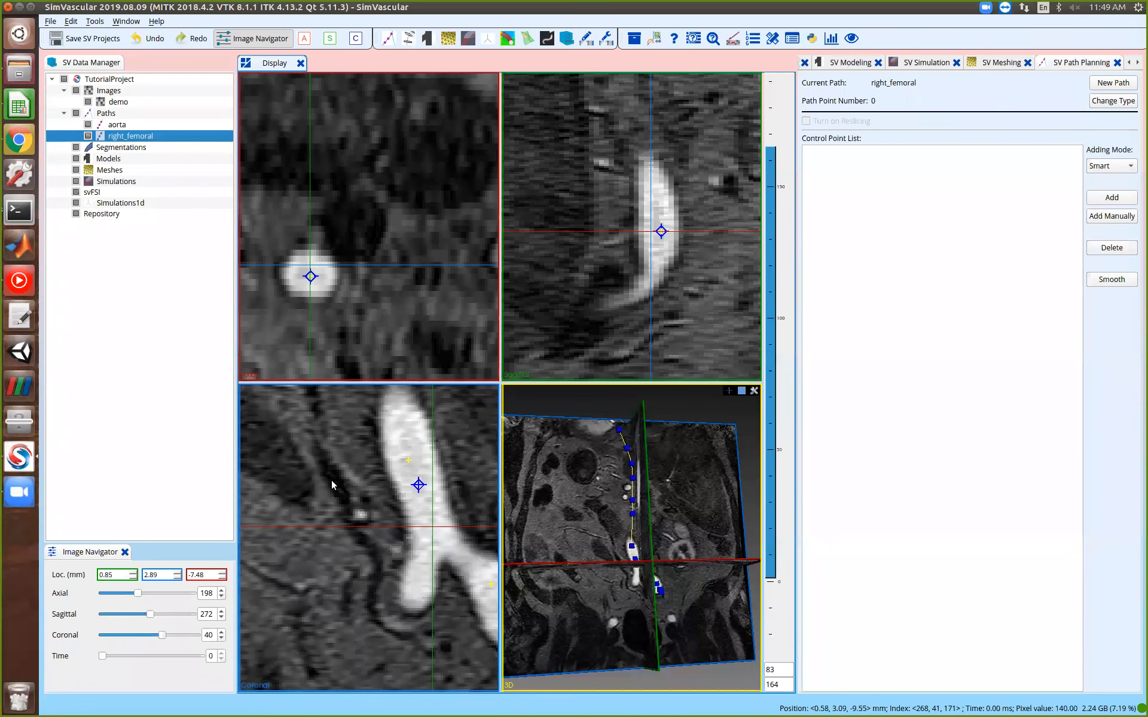
scroll(442, 532, "down", 1)
scroll(444, 533, "up", 2)
mouse_move(445, 531)
left_mouse_down()
mouse_move(431, 539)
mouse_move(432, 526)
left_mouse_up()
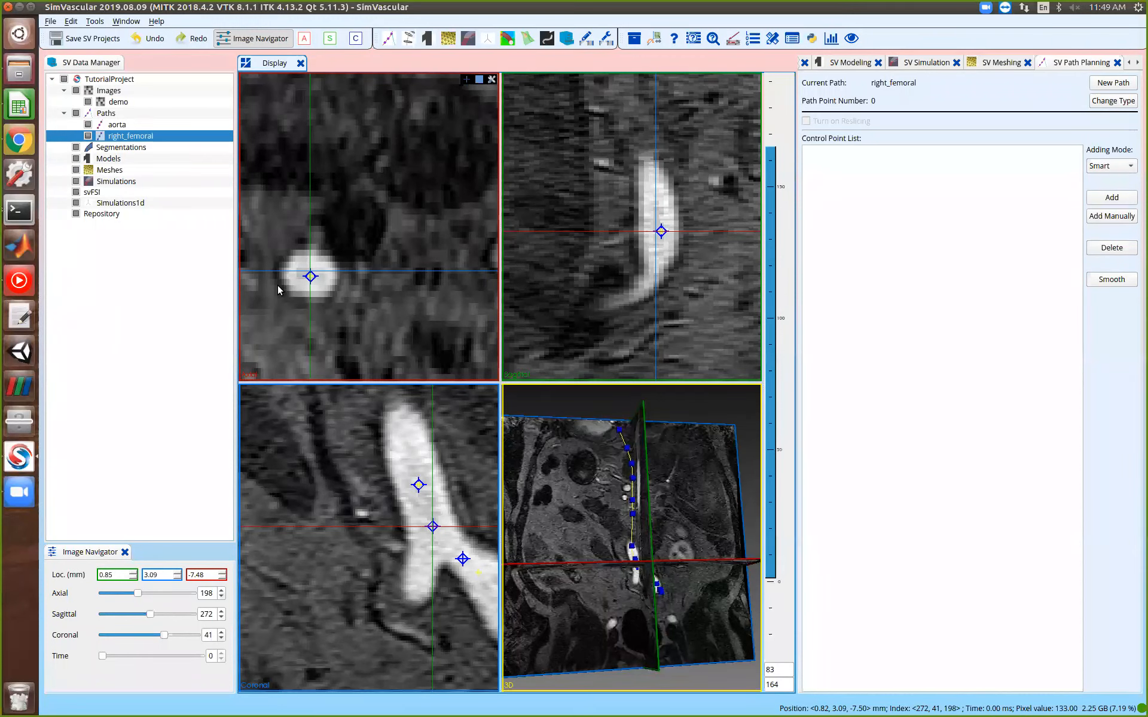
scroll(316, 286, "down", 1)
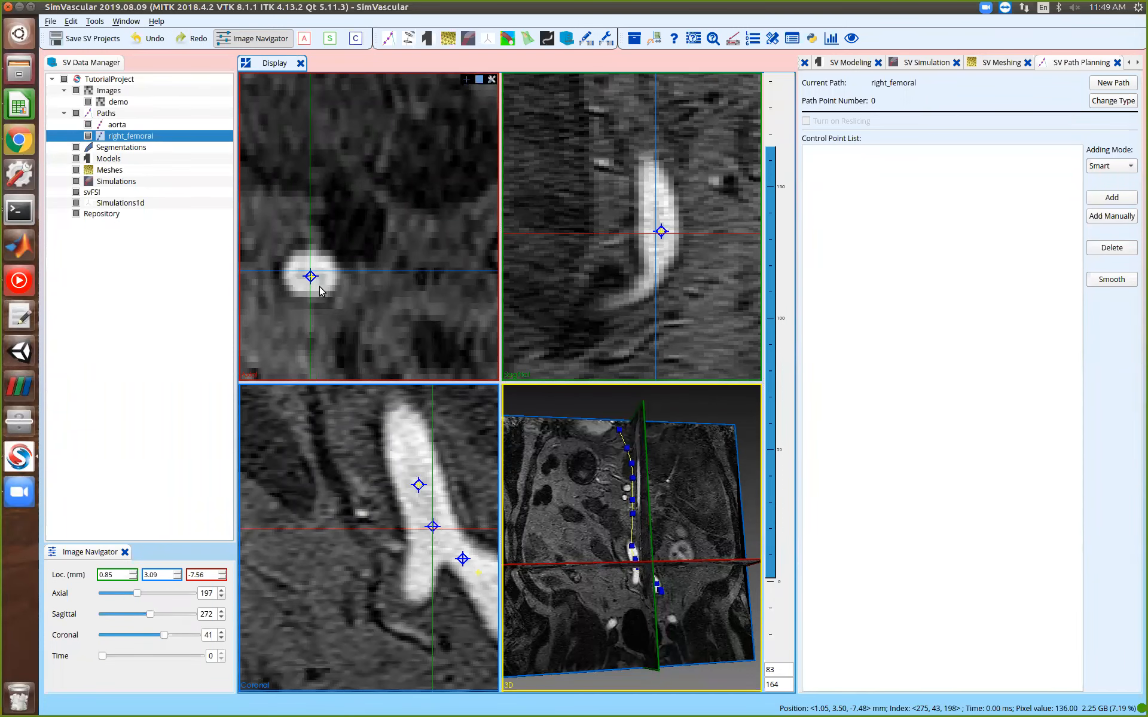
left_click(309, 276)
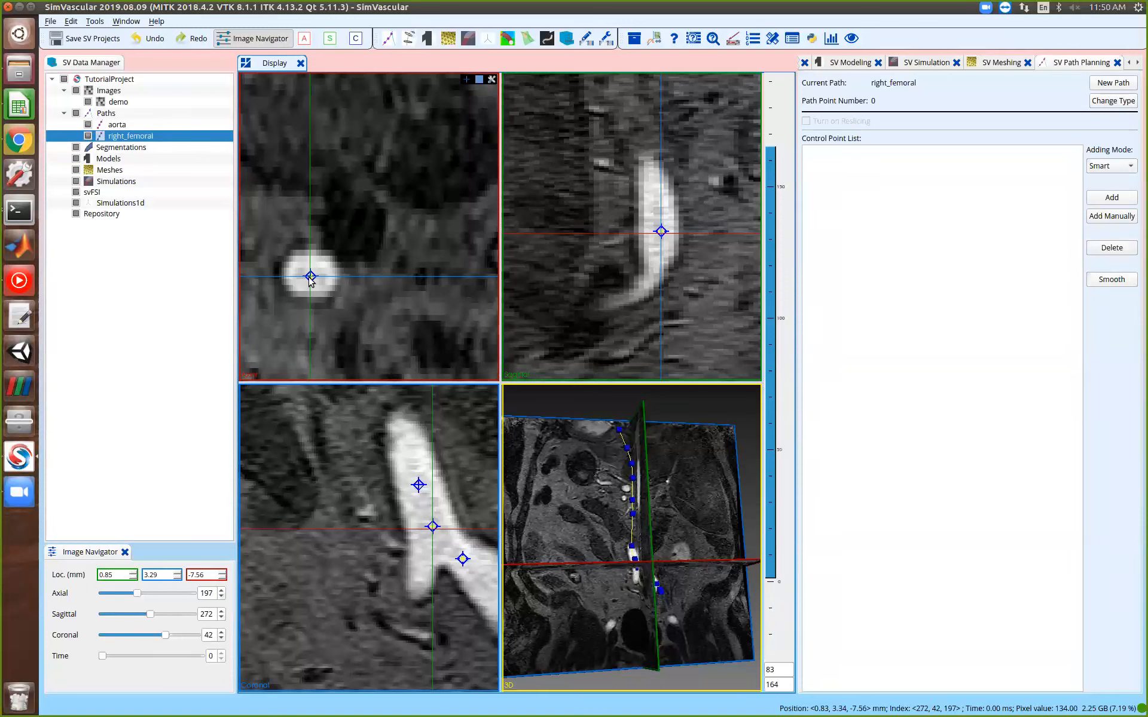
left_click(432, 520)
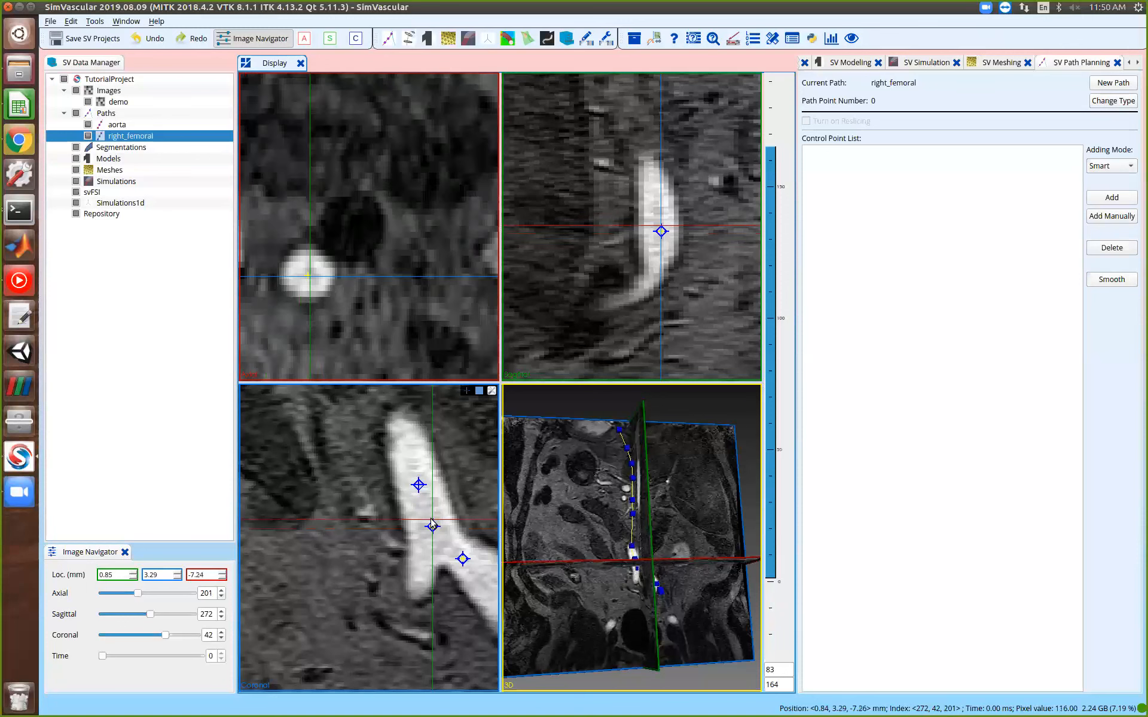
left_click(430, 511)
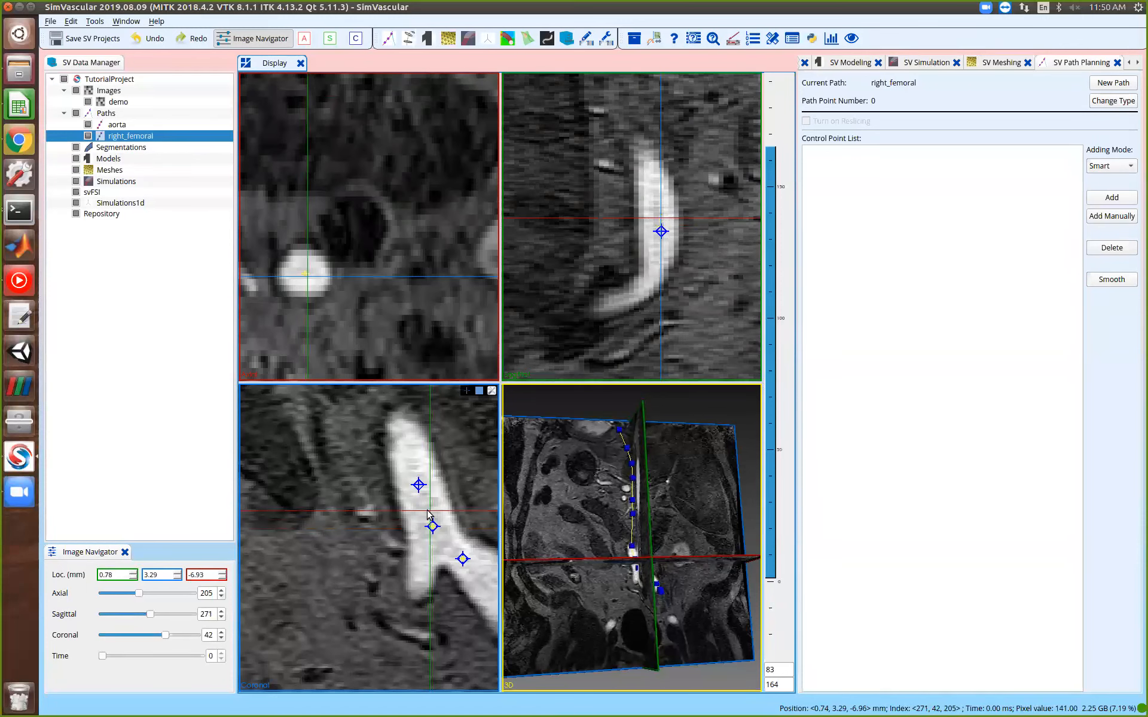
left_click(427, 512)
left_click_drag(426, 510, 432, 513)
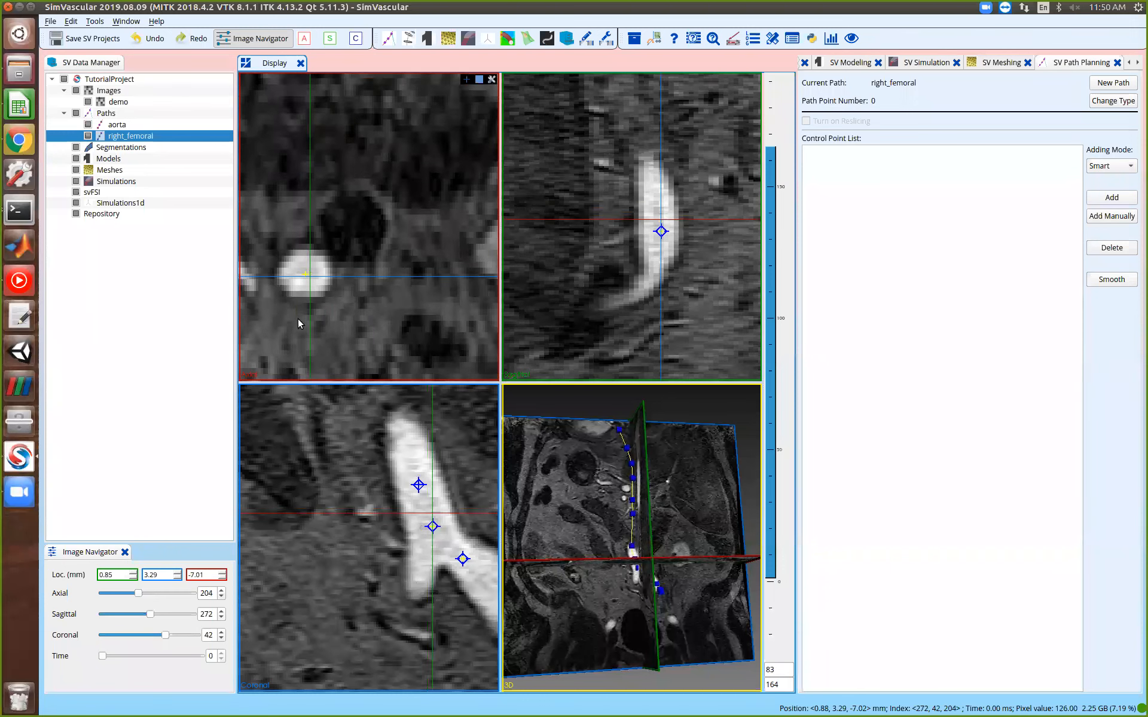
left_click(306, 276)
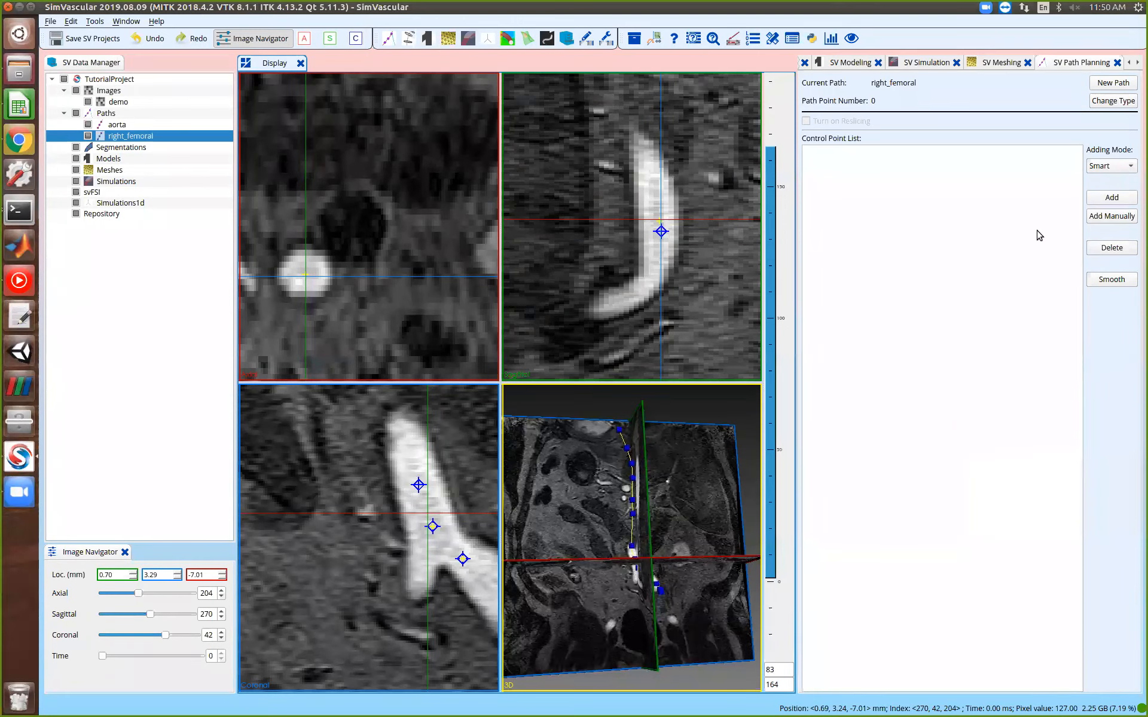
left_click(1098, 201)
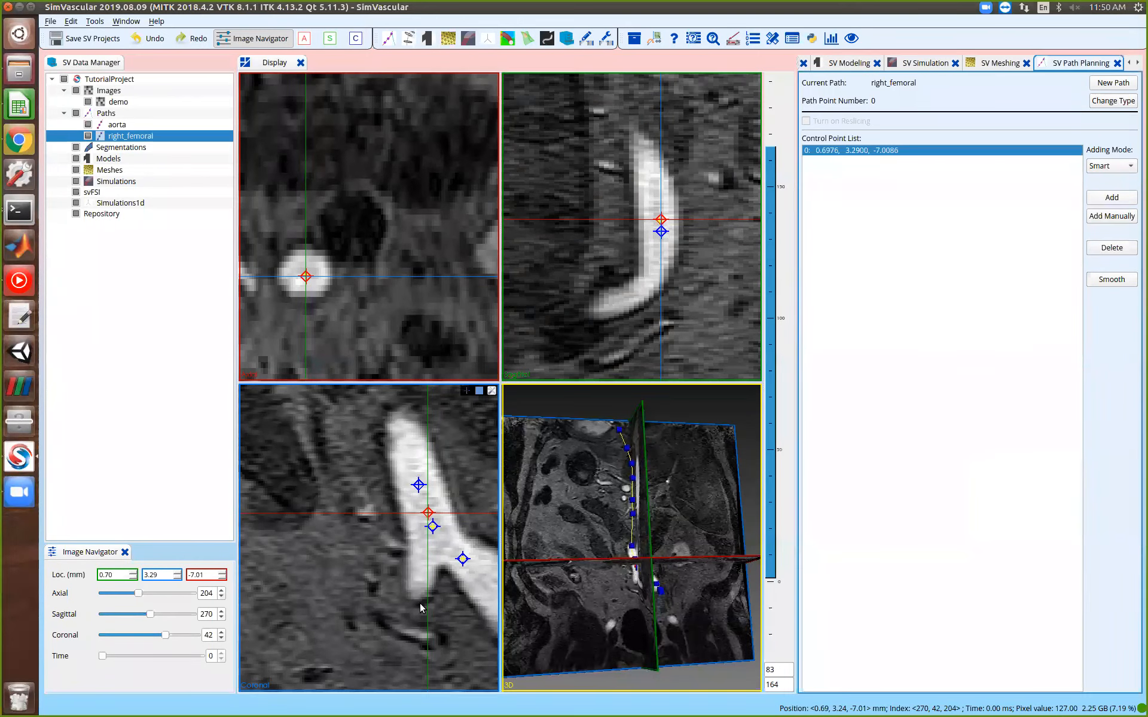
Add the second right_femoral control point at (0.54, 3.09, -8.88), centred at the start of the second branch
left_click(423, 571)
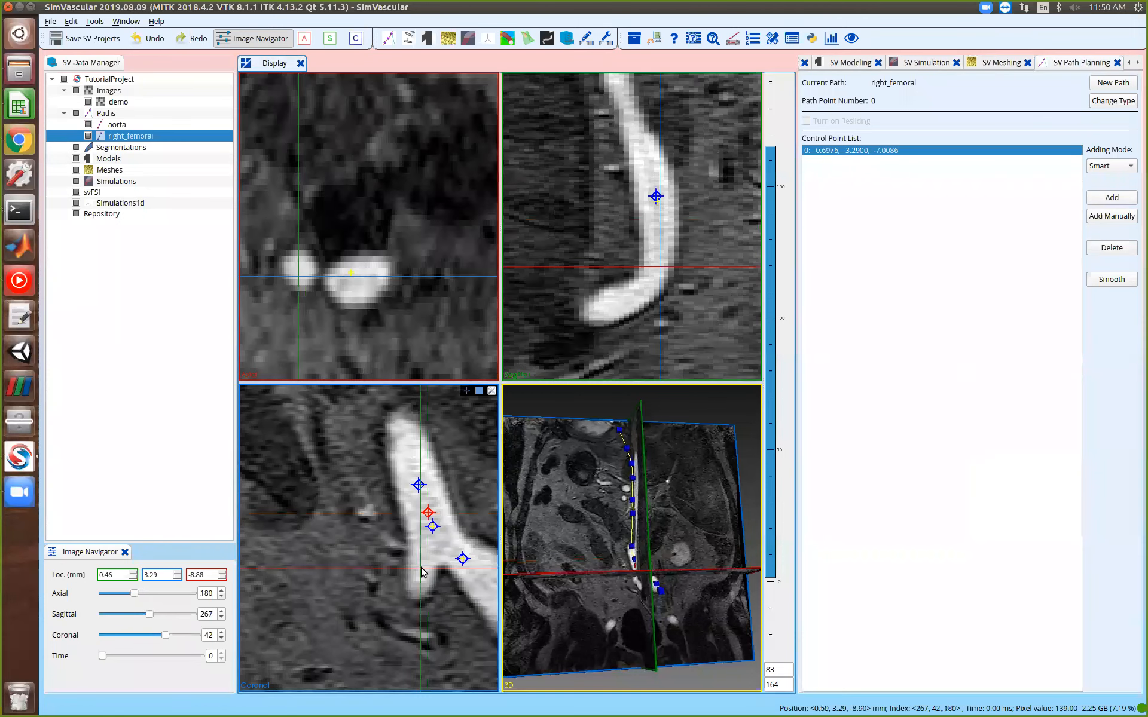
left_click(428, 568)
left_click(424, 568)
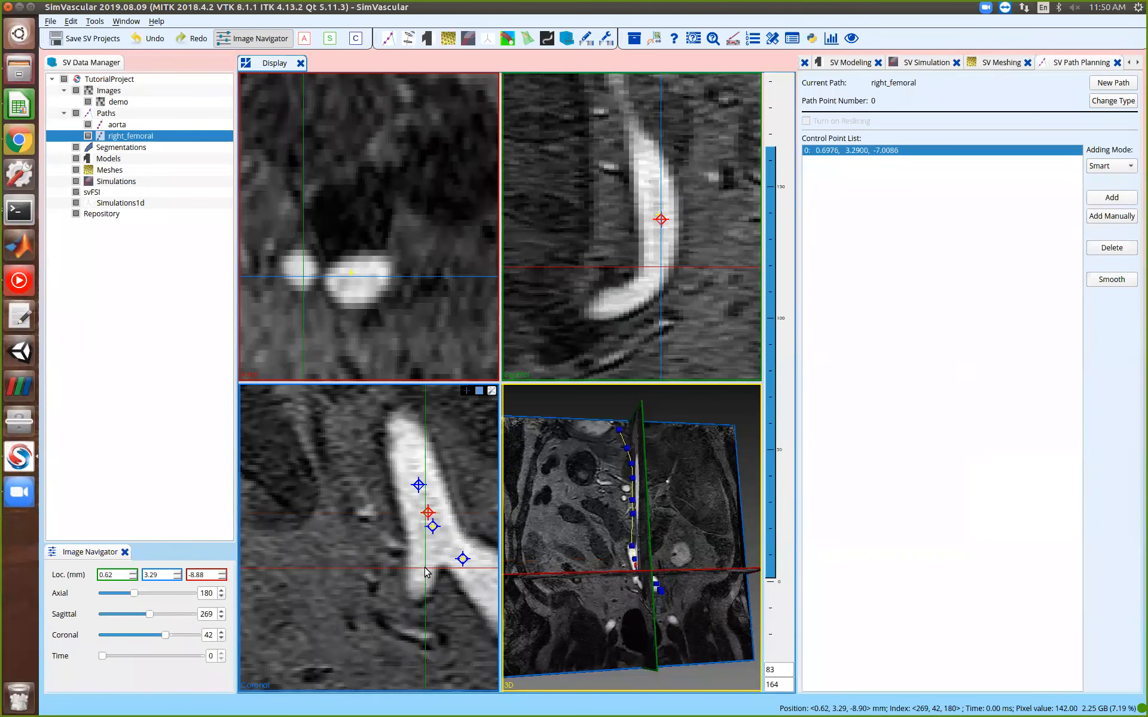
left_click(301, 271)
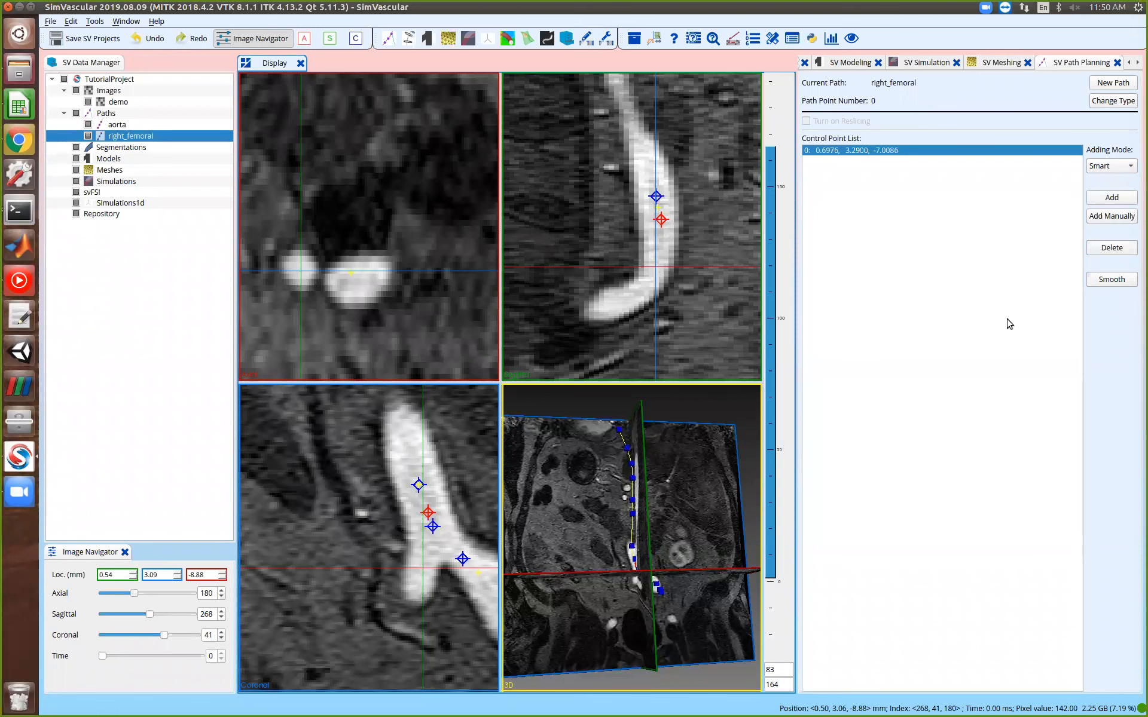
left_click(1112, 201)
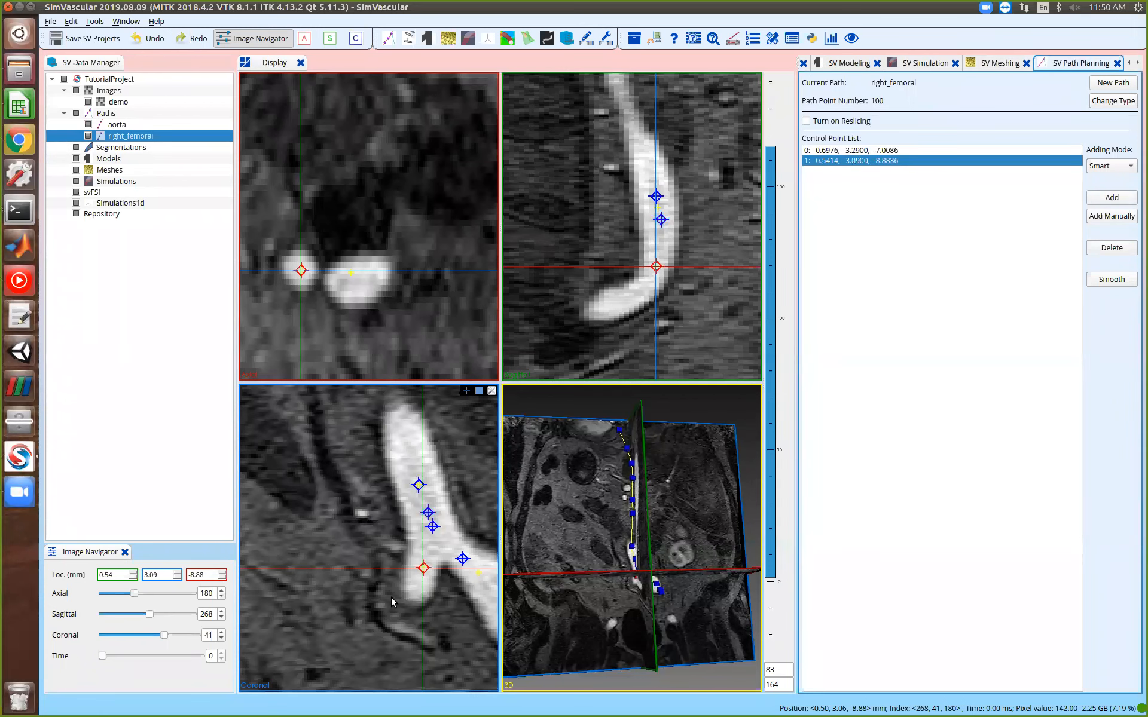
Follow the second branch to coronal slice 37 and add a right_femoral control point at (0.23, 2.29, -9.98)
scroll(391, 597, "down", 4)
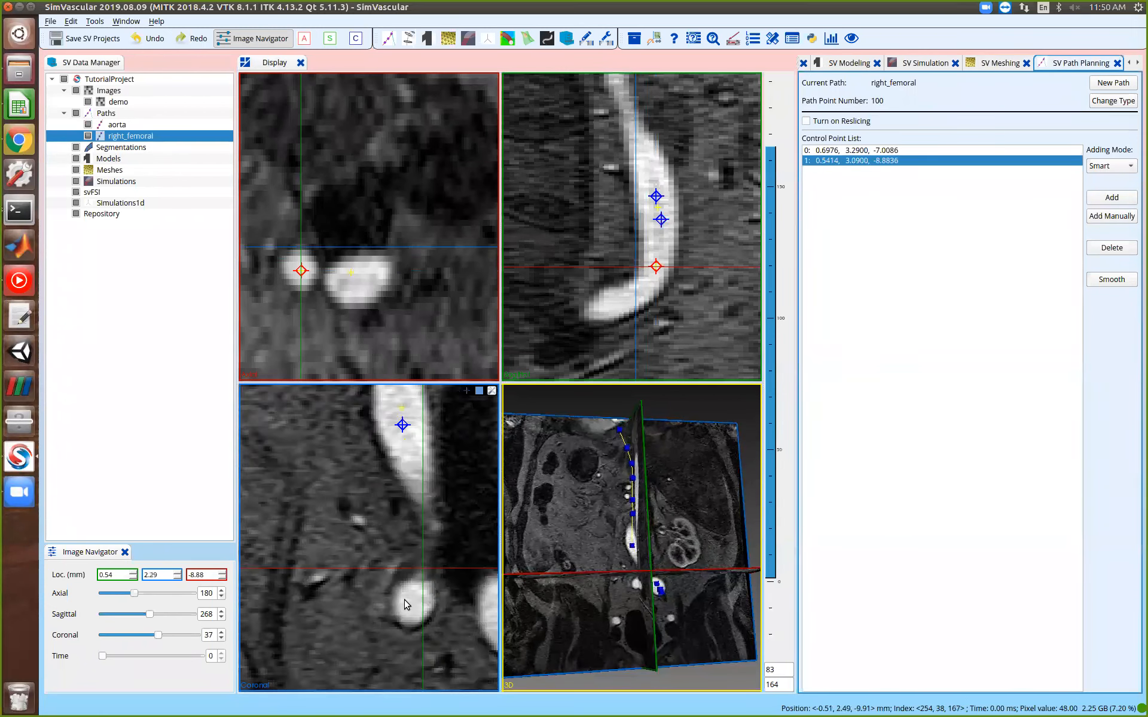
scroll(415, 603, "up", 4)
scroll(415, 603, "down", 4)
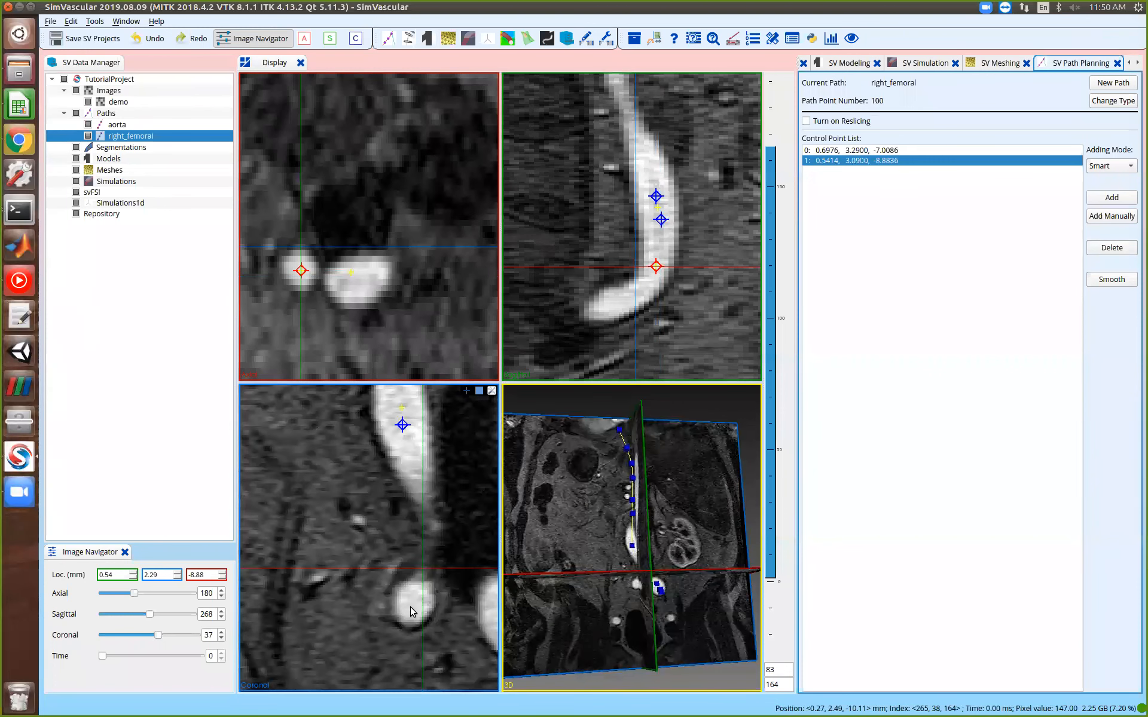
left_click(415, 601)
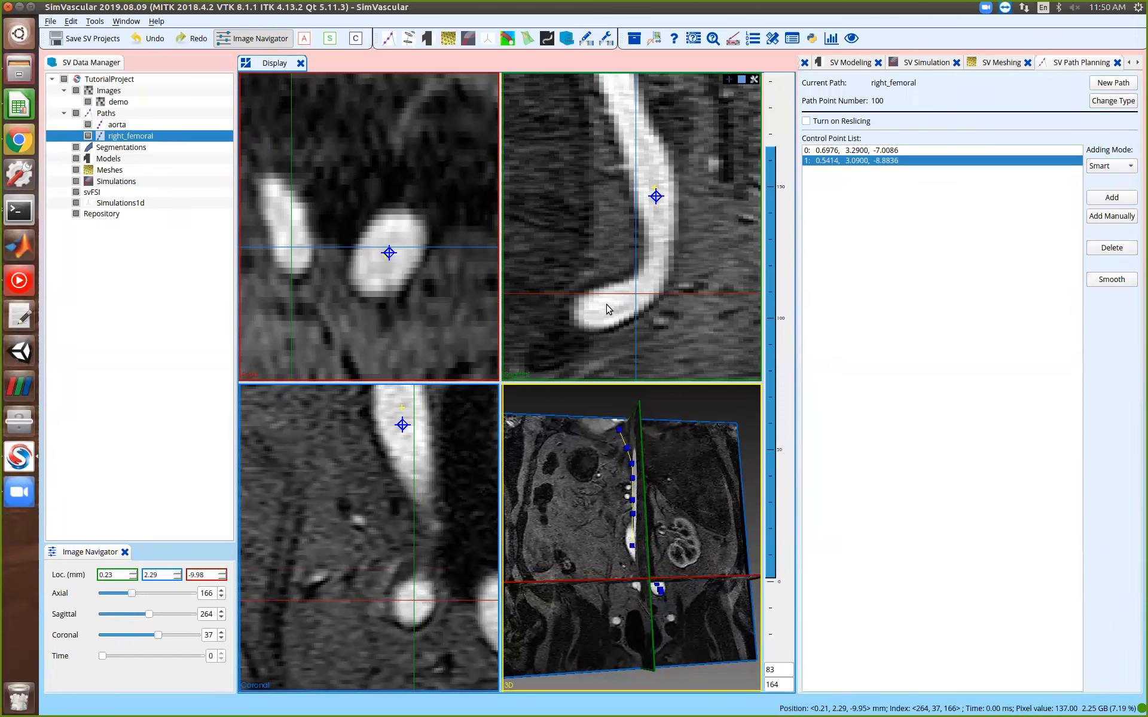
left_click(655, 273)
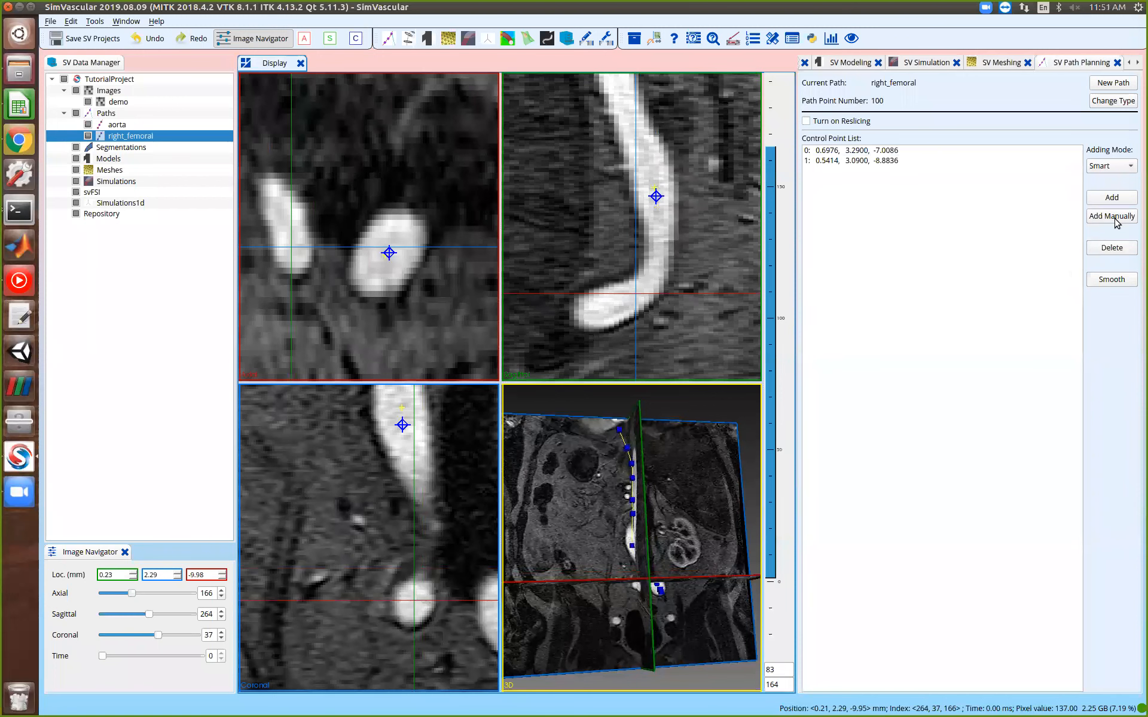
left_click(1113, 198)
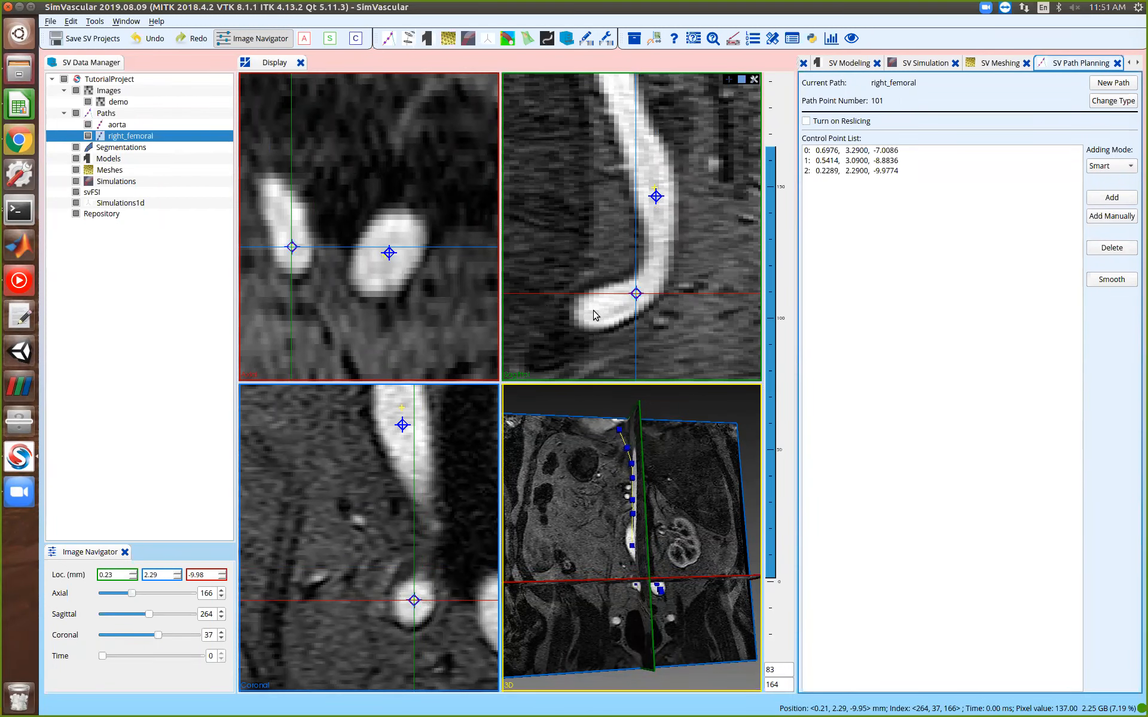
Add a right_femoral control point farther along the branch at (-0.24, 0.89, -10.76), centred in the vessel
left_click_drag(626, 301, 601, 309)
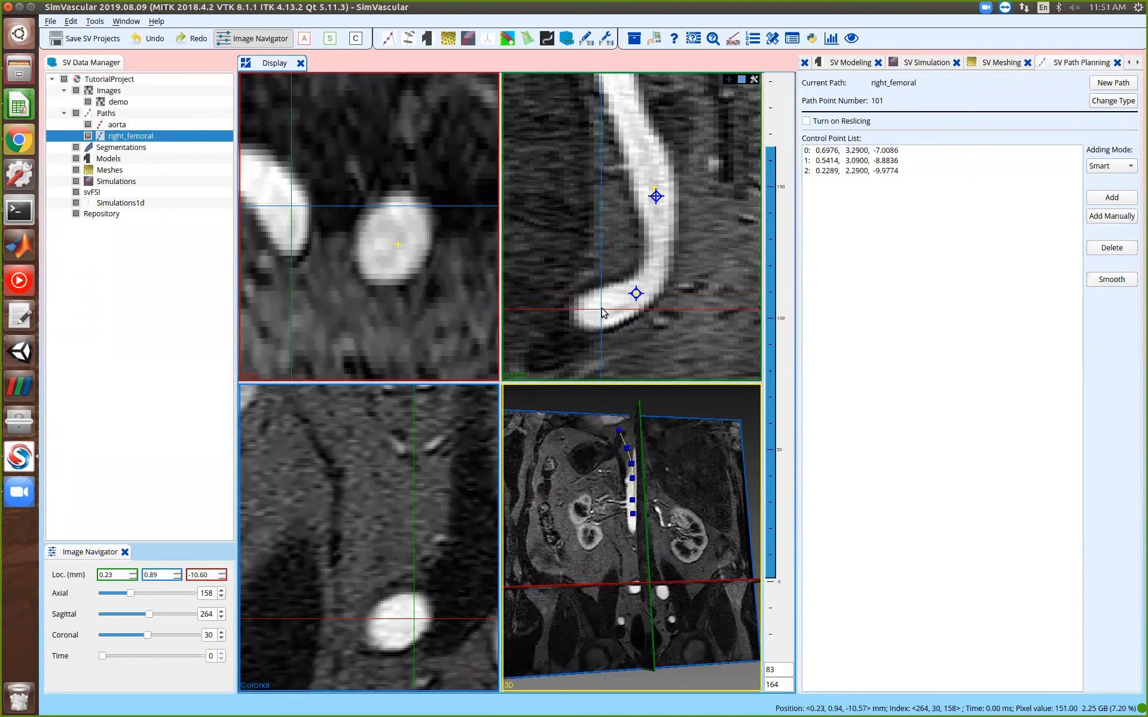
left_click_drag(404, 619, 400, 623)
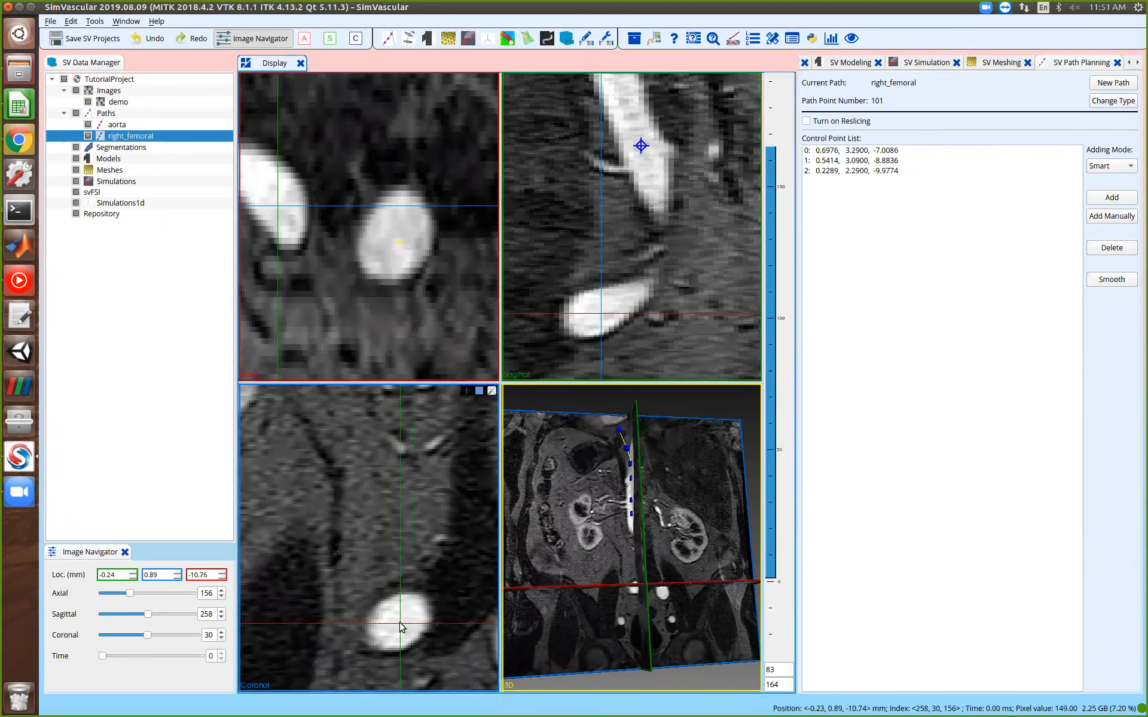
left_click(1115, 247)
left_click(1092, 199)
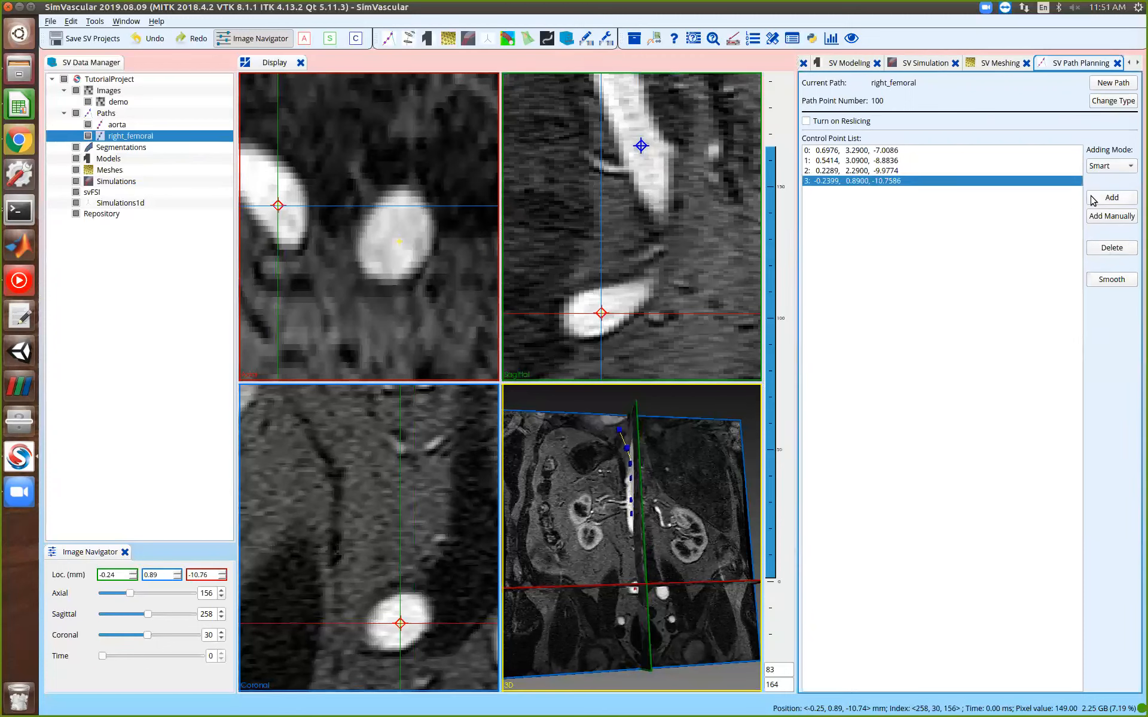
Follow the branch to coronal slice 21 and add a right_femoral control point at (-2.04, -0.91, -11.77)
scroll(384, 499, "down", 3)
scroll(383, 499, "down", 6)
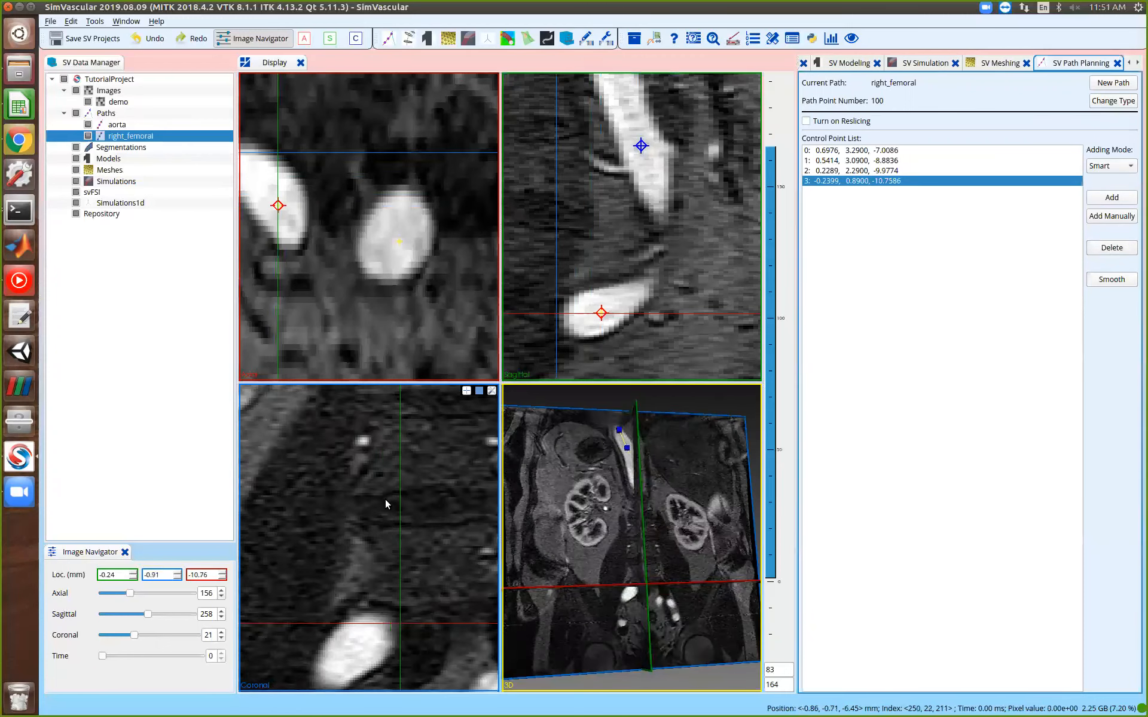
left_click(347, 654)
left_click(1113, 198)
Add the last right_femoral control point at (-2.51, -1.51, -12.48), centred in the vessel just before it divides again
middle_click_drag(671, 286, 722, 107)
middle_click_drag(373, 216, 507, 271)
middle_click_drag(299, 542, 330, 446)
right_click_drag(350, 467, 350, 486)
middle_click_drag(334, 452, 333, 461)
right_click_drag(390, 259, 390, 272)
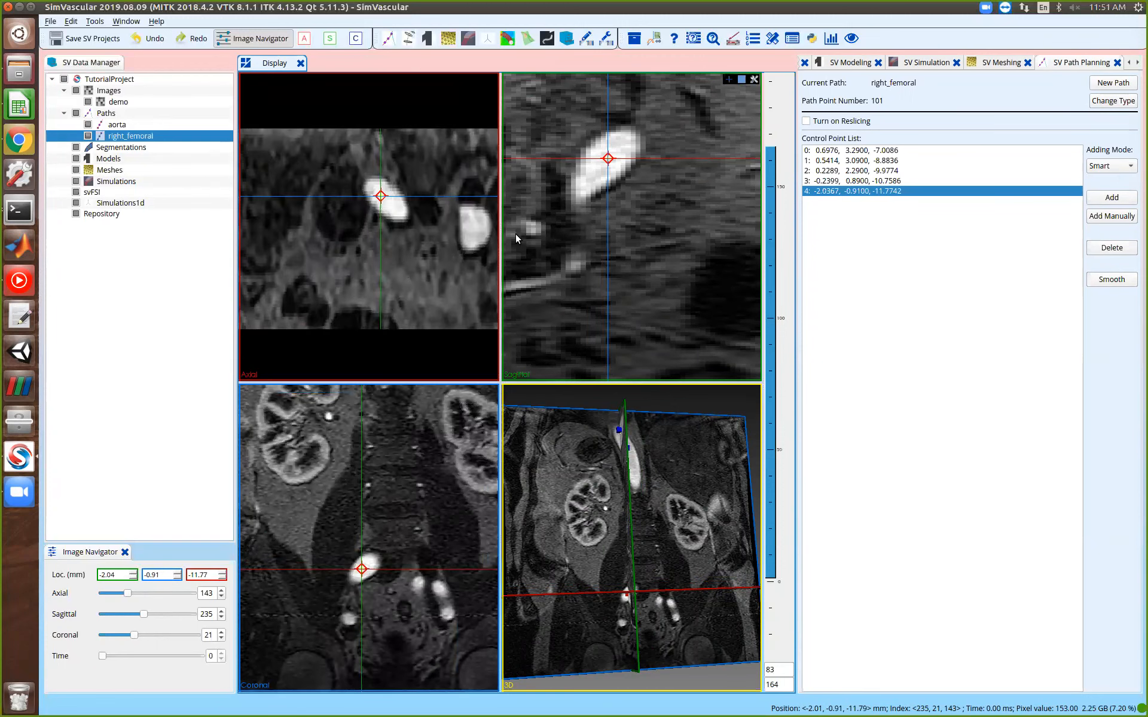
scroll(404, 550, "down", 3)
scroll(395, 554, "up", 1)
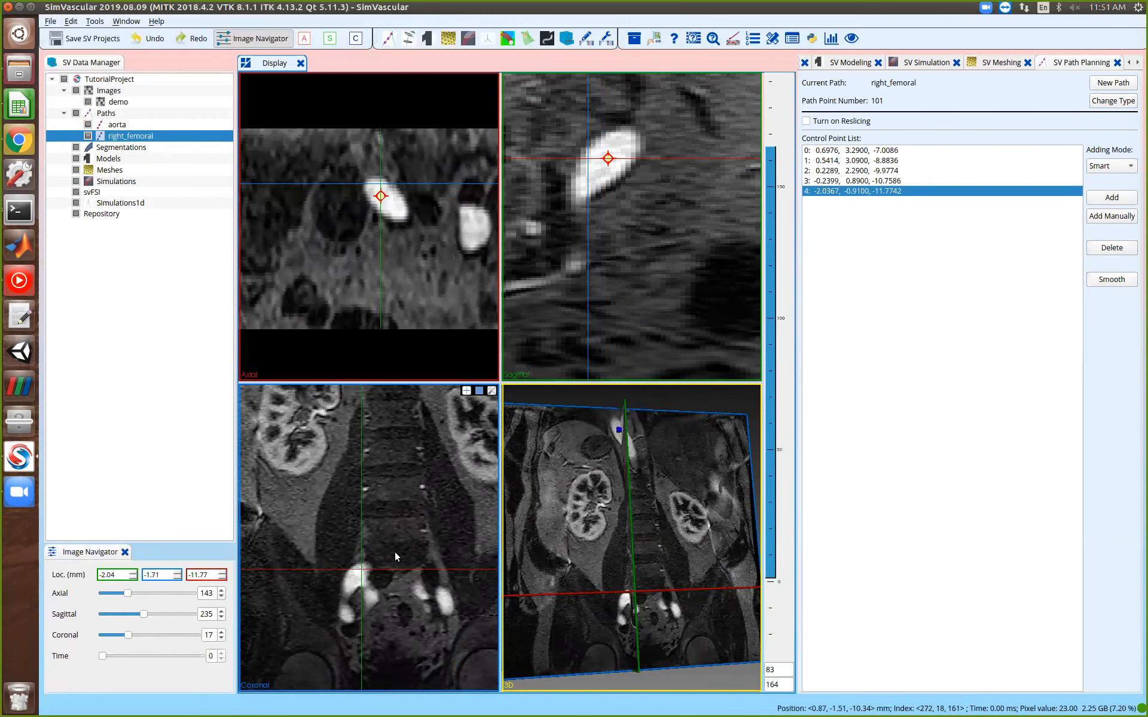
scroll(395, 552, "down", 3)
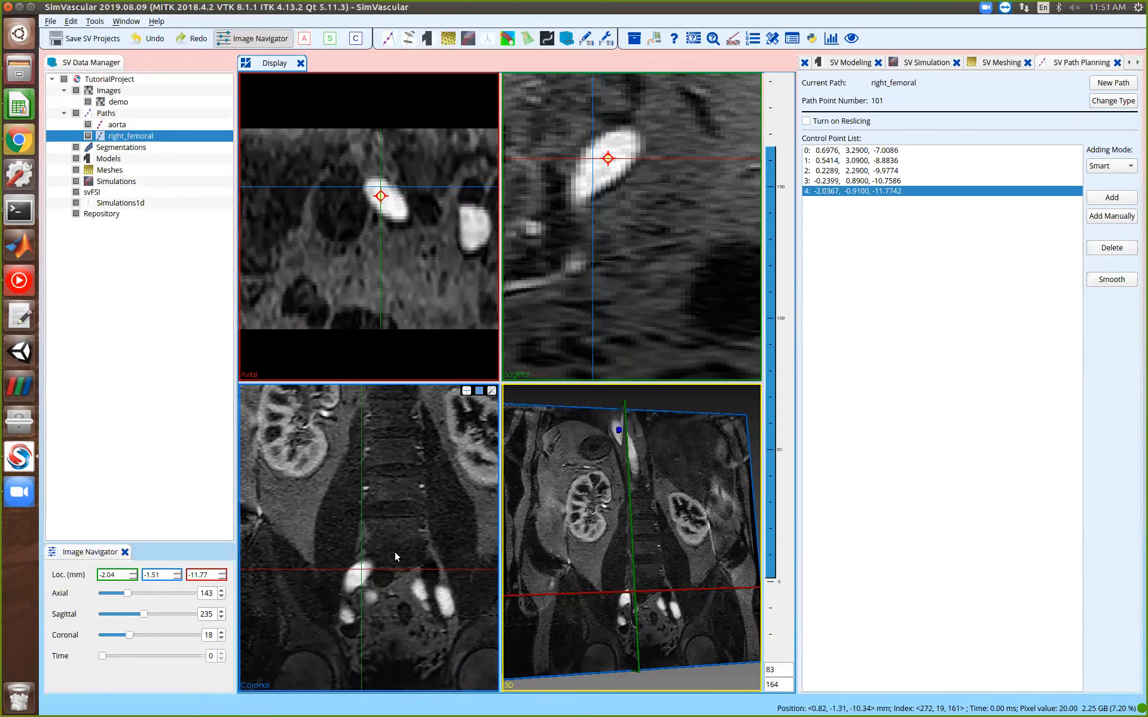
right_click_drag(380, 566, 384, 551)
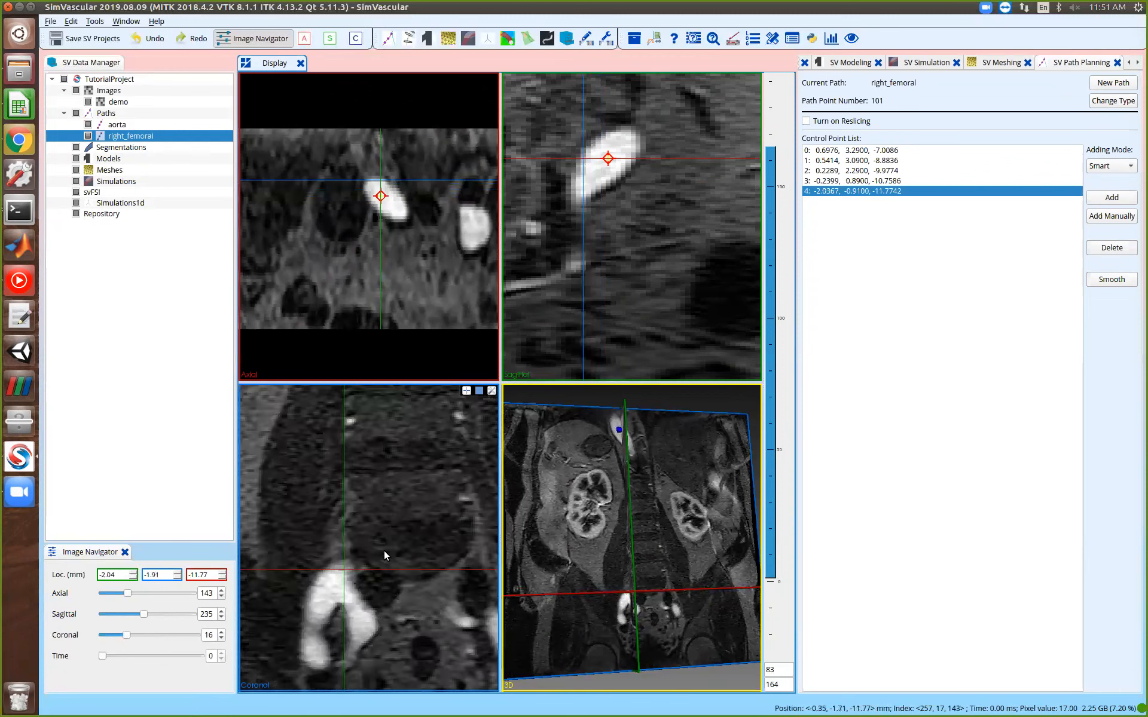
left_click(334, 587)
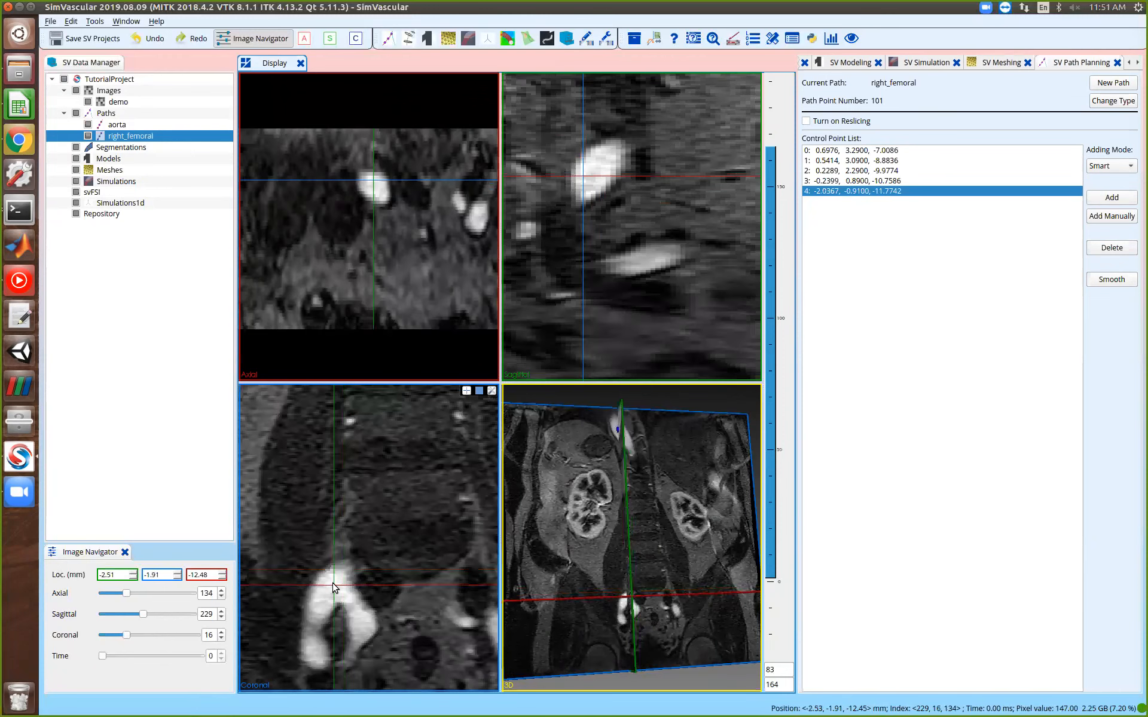
left_click(373, 187)
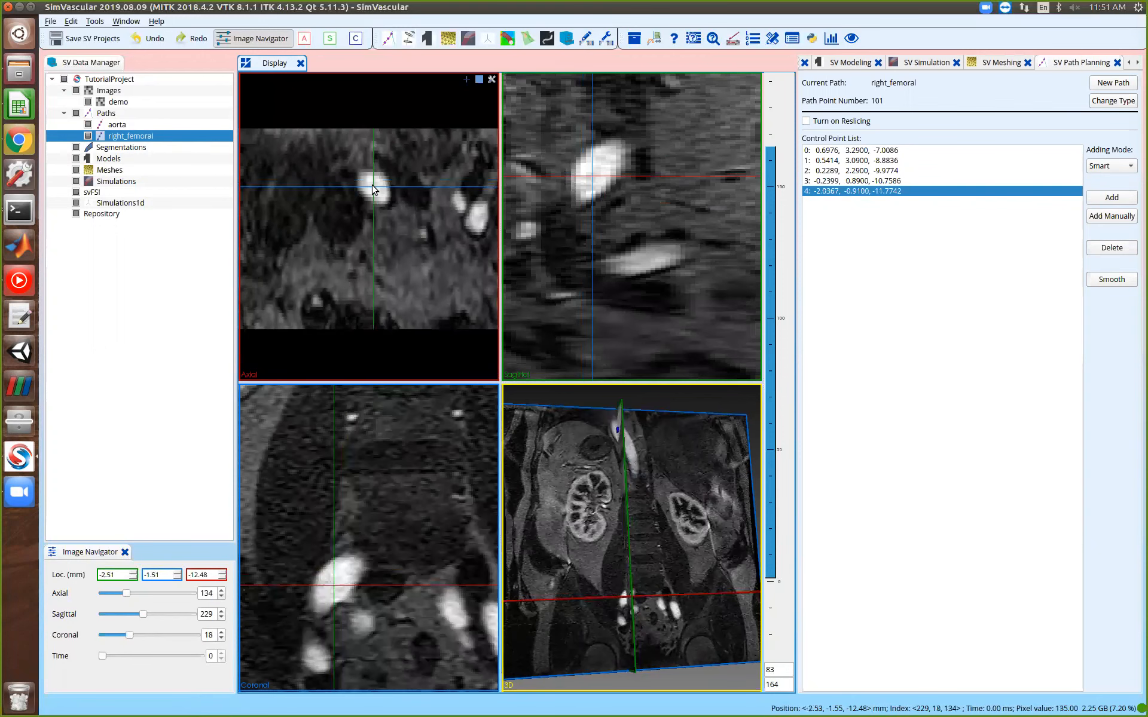
left_click(1098, 198)
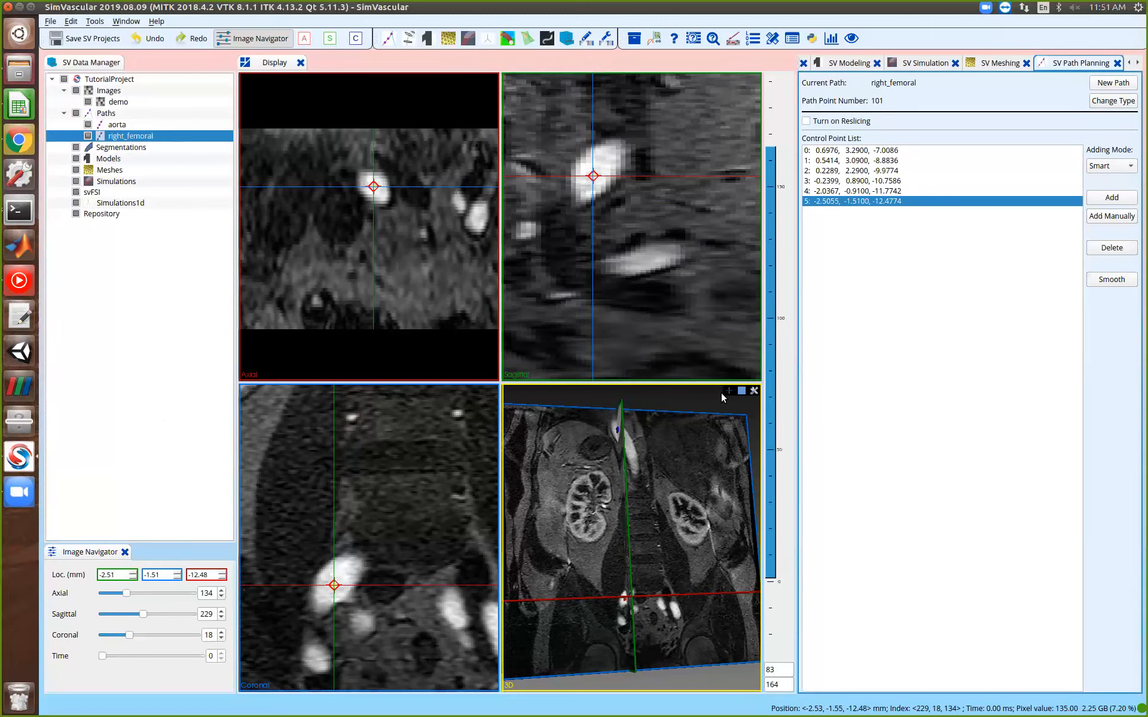
Hide the crosshair planes and inspect the aorta and right_femoral paths from several sides in 3D
left_click(729, 392)
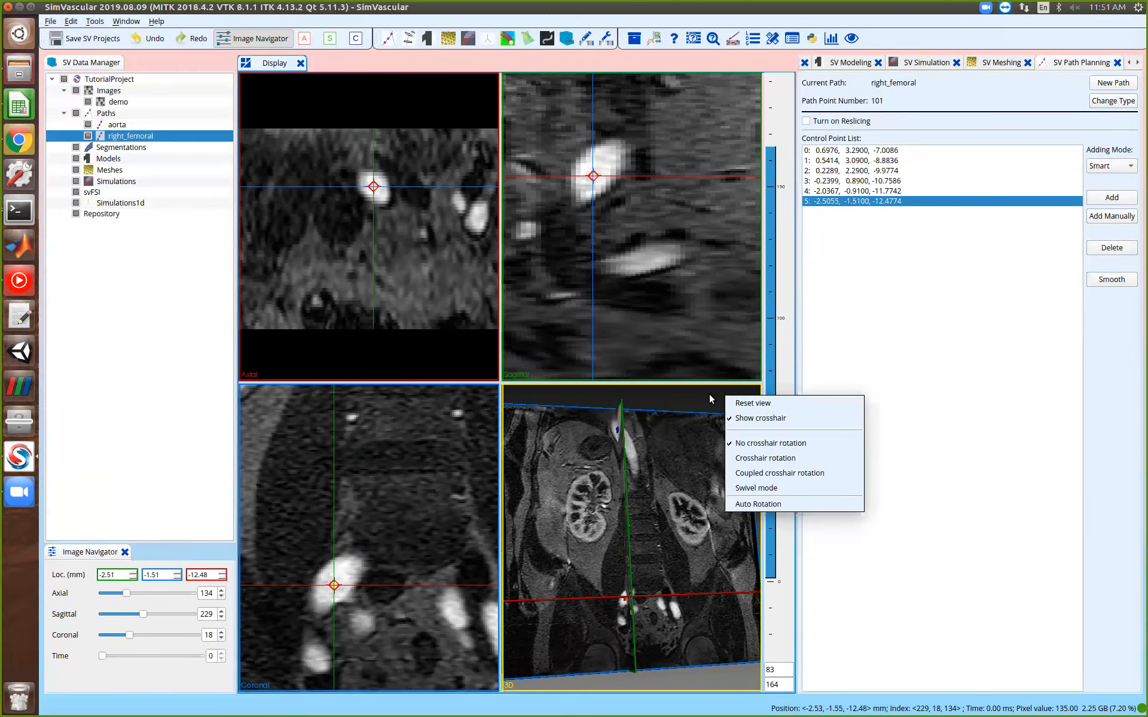
left_click(732, 419)
left_click_drag(697, 571, 774, 536)
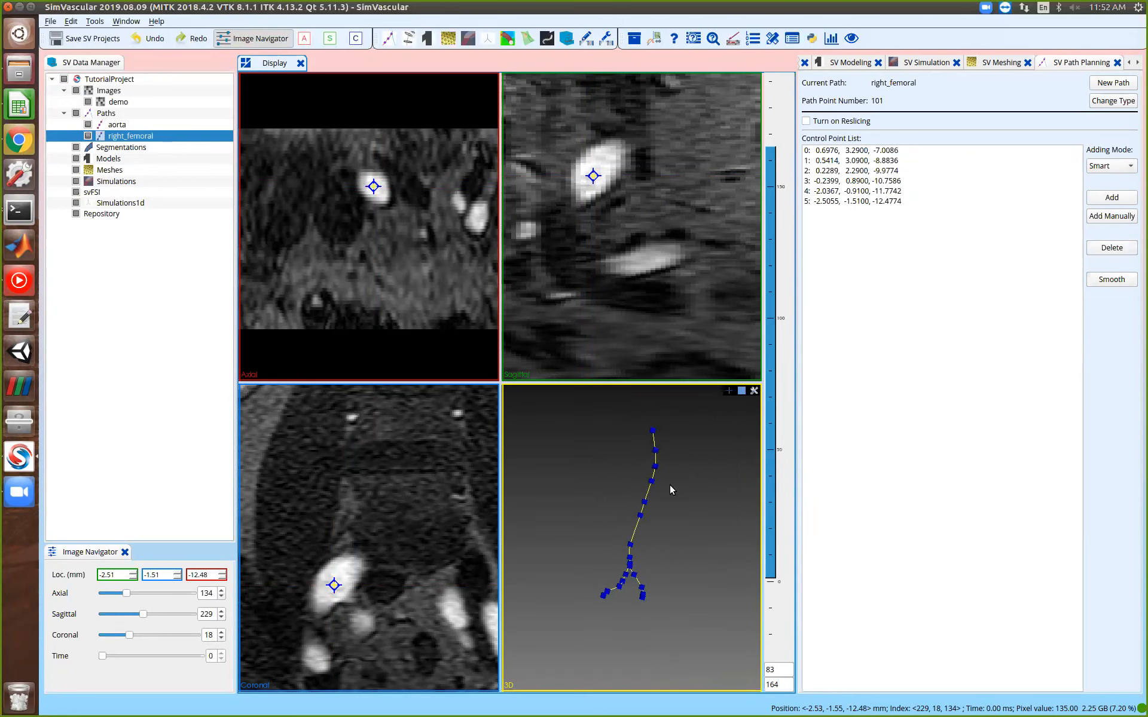
left_click_drag(608, 565, 894, 602)
left_click_drag(661, 600, 686, 622)
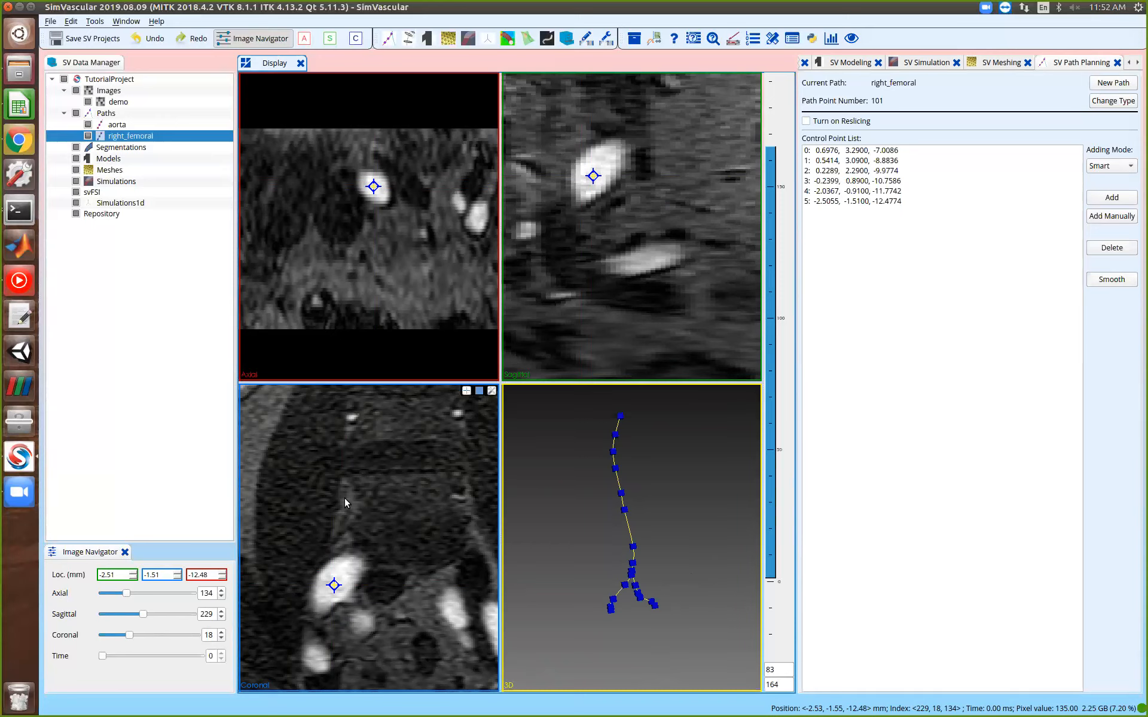
Open the volume visualization settings of the demo image and turn on its volume rendering
double_click(143, 103)
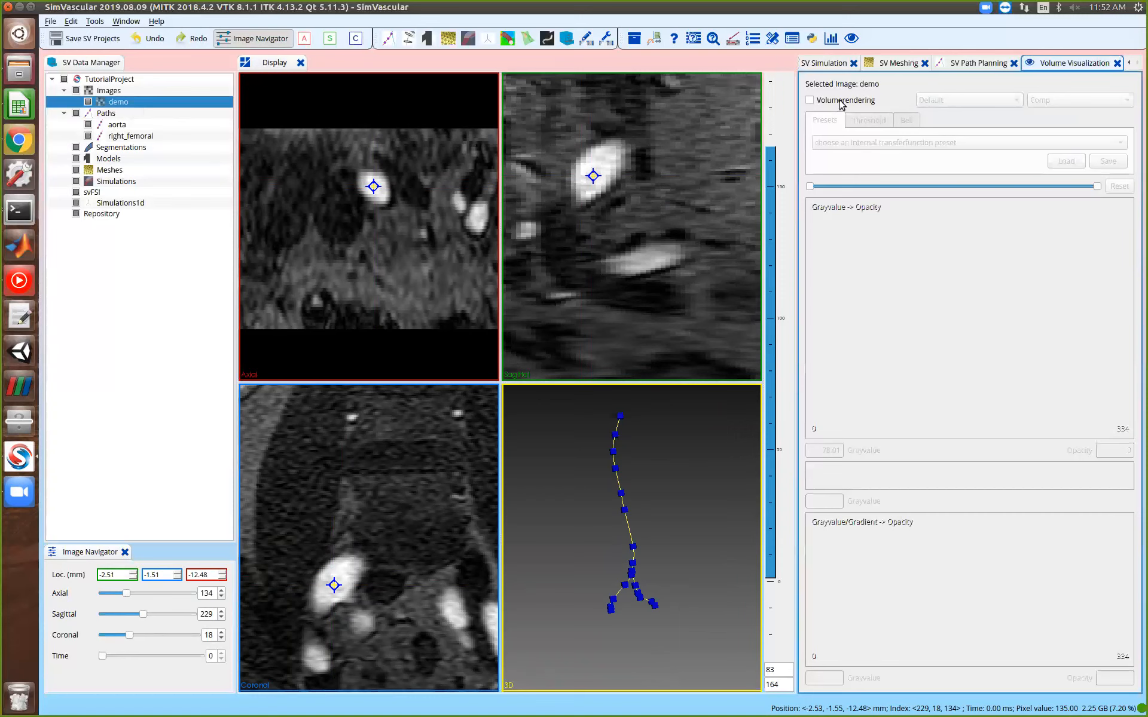
left_click(192, 106)
left_click(861, 100)
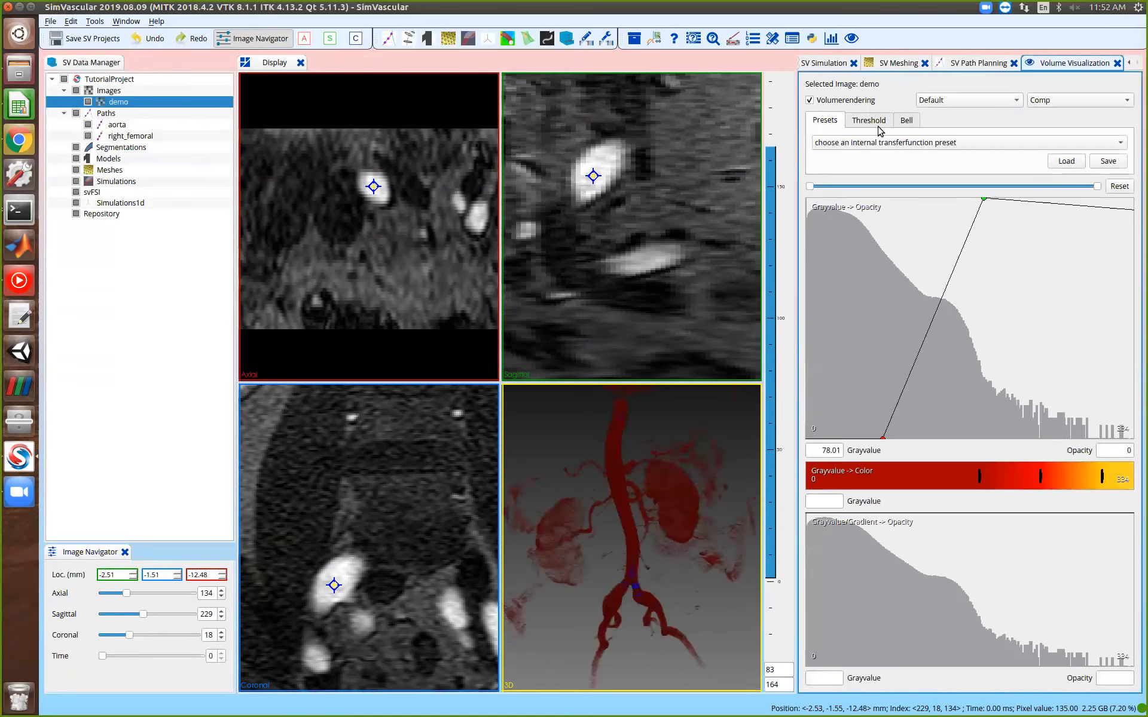
Examine how the aorta and right_femoral paths lie inside the rendered vessels in 3D, especially around the bifurcation, from several sides
scroll(703, 587, "up", 5)
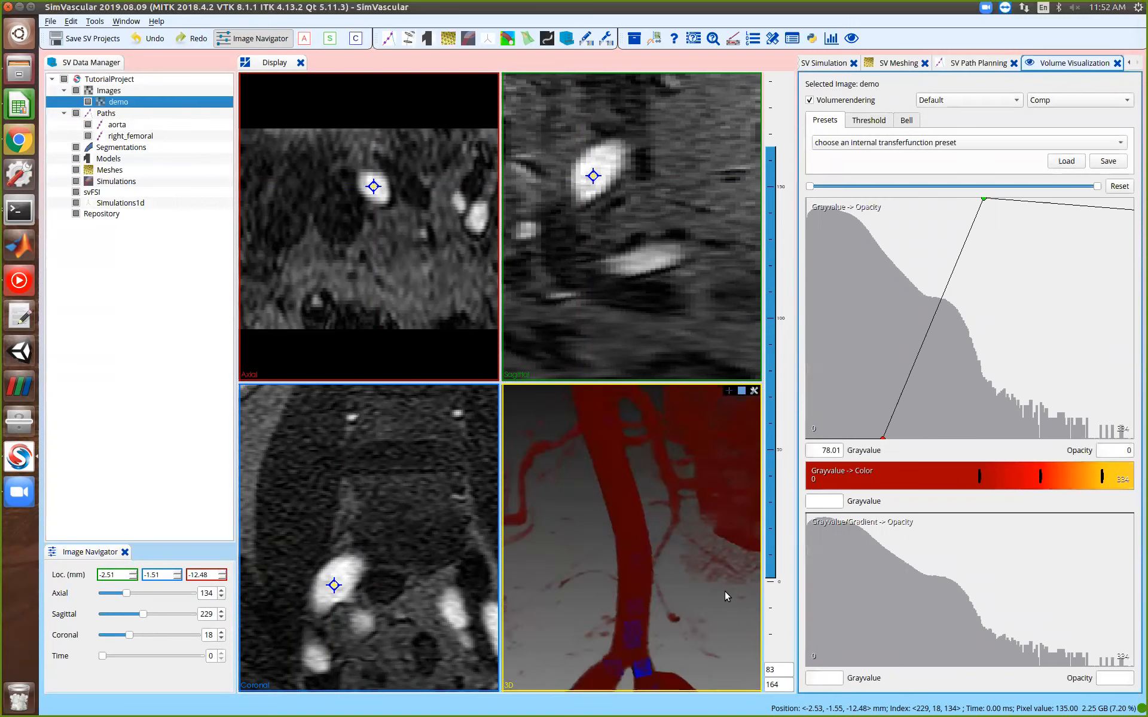
scroll(668, 579, "down", 2)
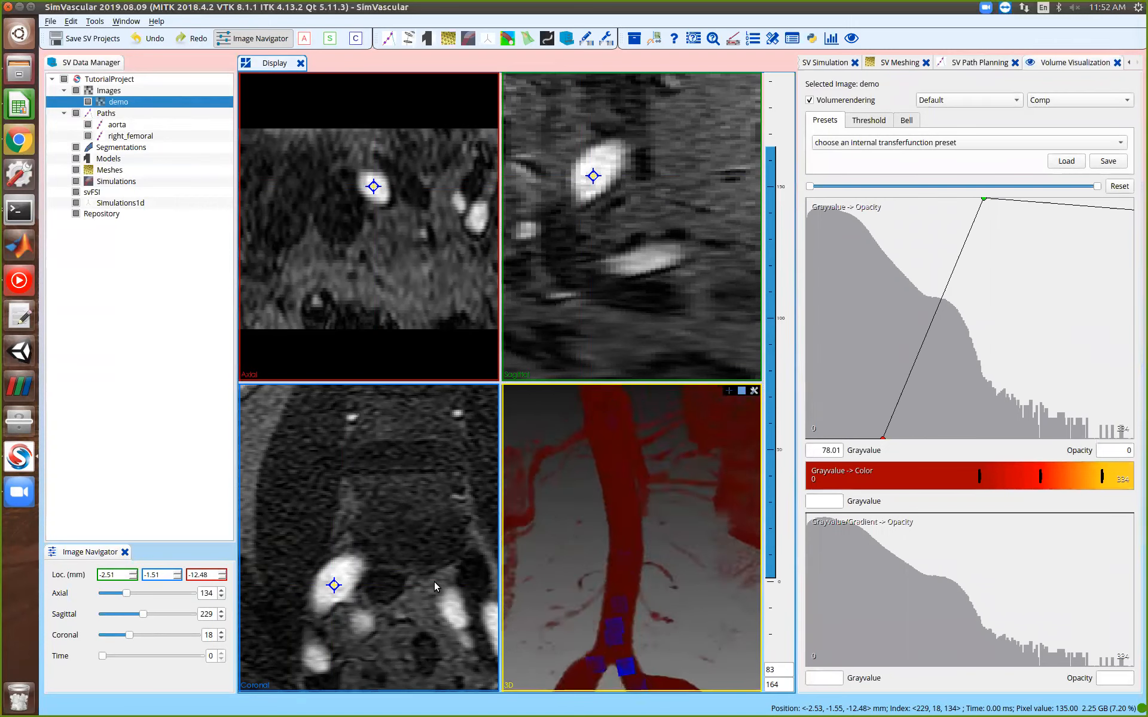
left_click_drag(434, 582, 696, 572)
scroll(696, 573, "down", 3)
scroll(694, 574, "up", 3)
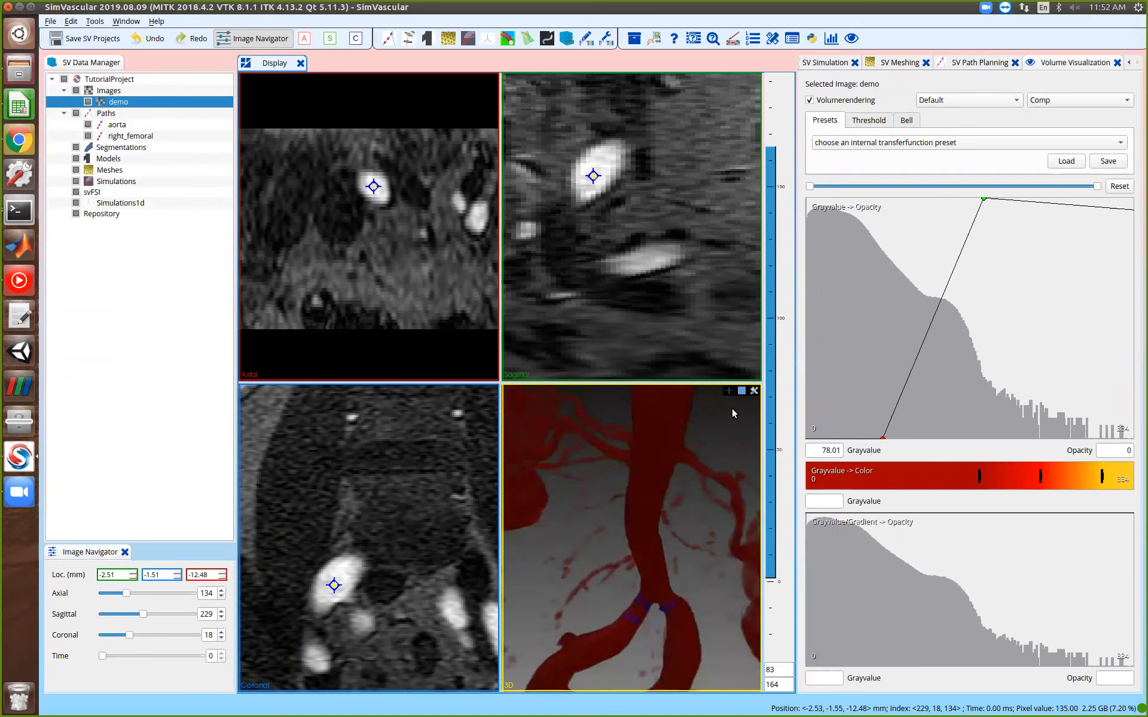
scroll(704, 582, "up", 2)
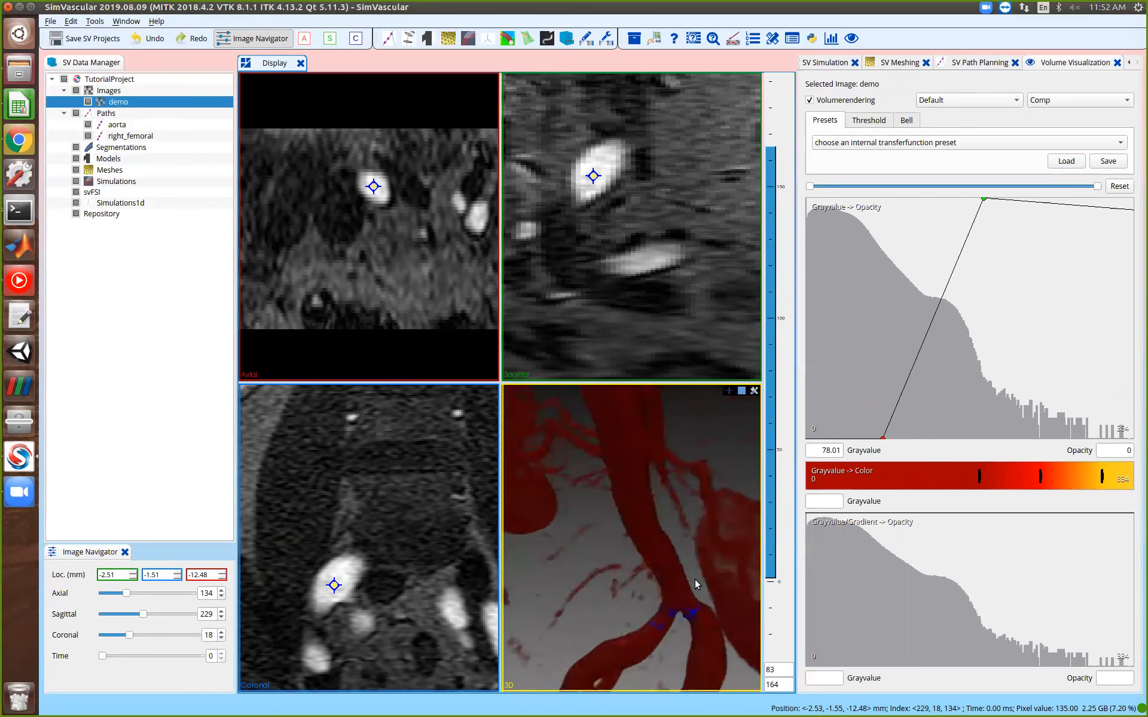
left_click_drag(695, 579, 633, 518)
scroll(628, 514, "down", 4)
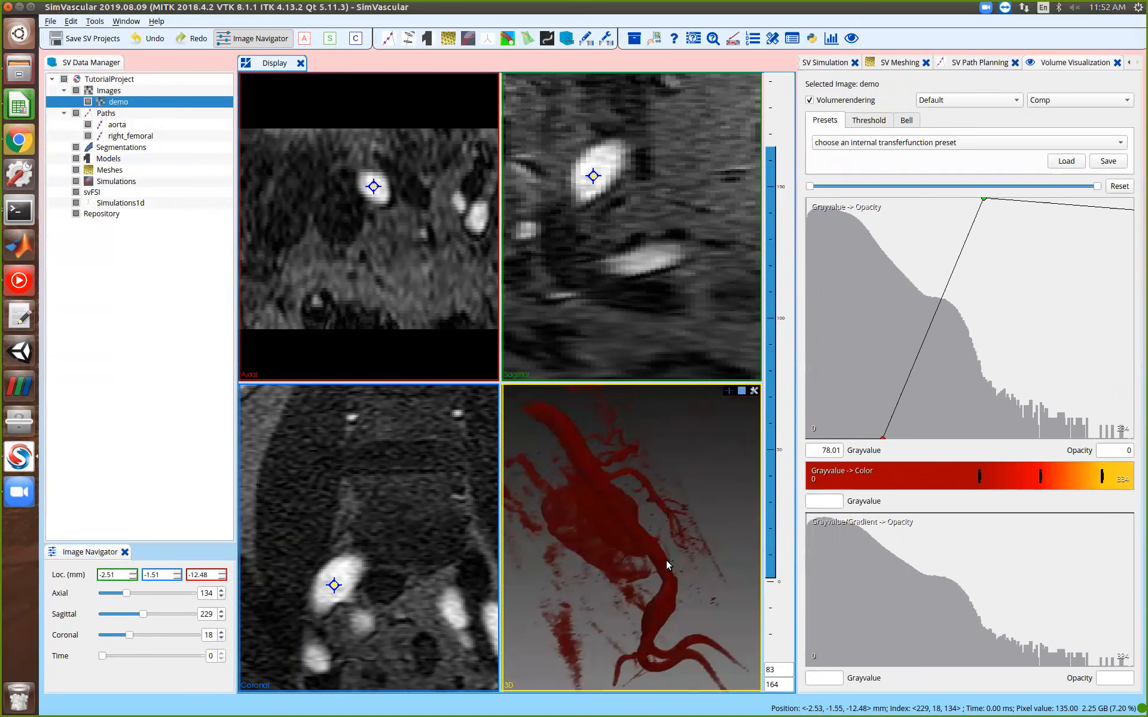